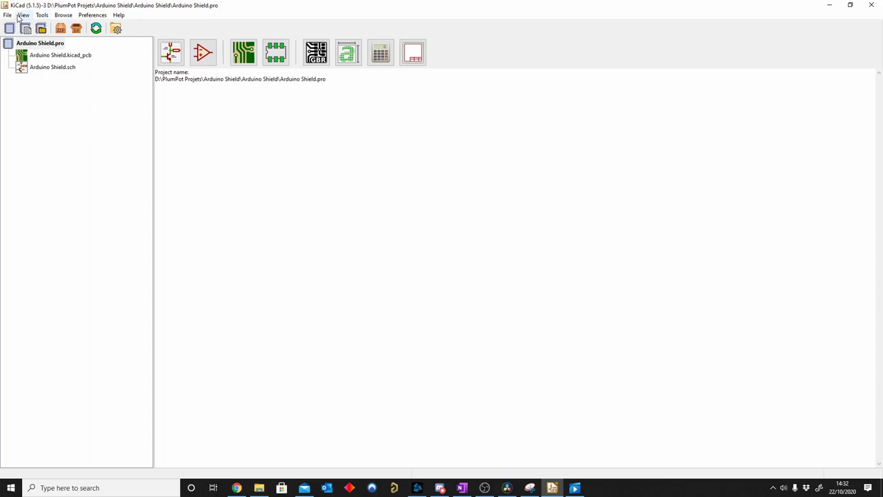
# Start a new project from a template and preview the Arduino Mega, Mini, Micro and Pro Mini templates.
pyautogui.click(7, 15)
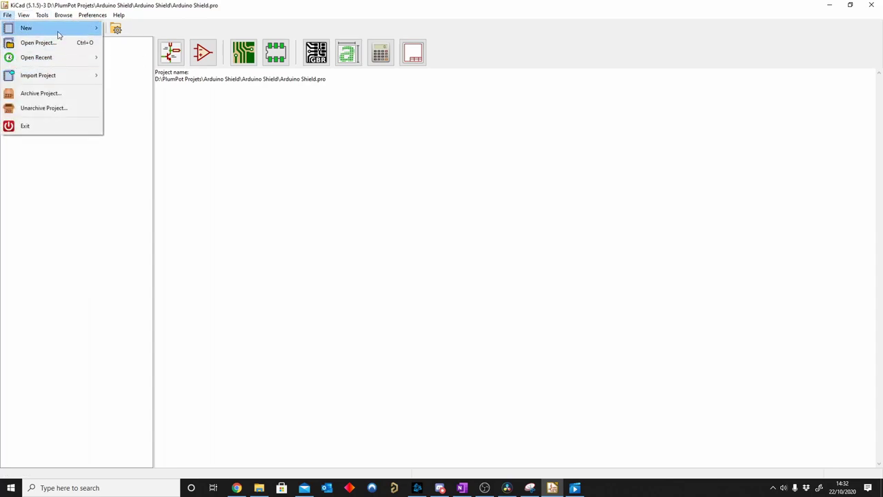
pyautogui.moveTo(51, 28)
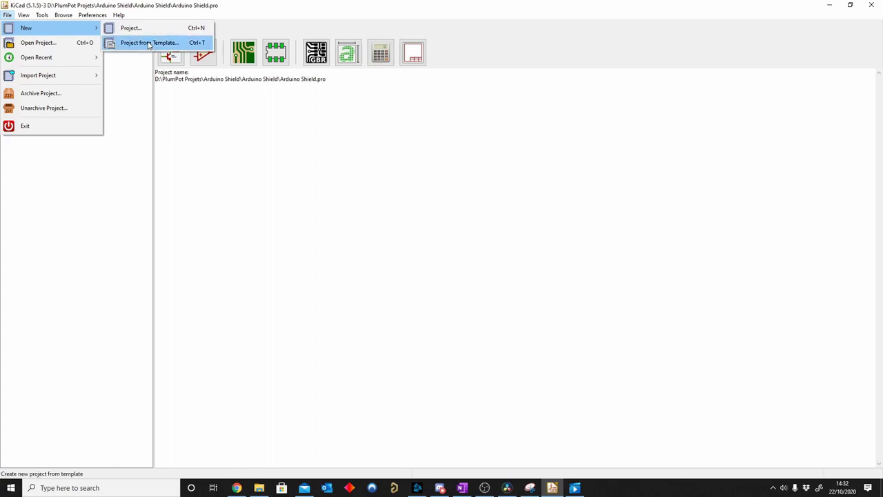
pyautogui.click(148, 42)
pyautogui.click(352, 180)
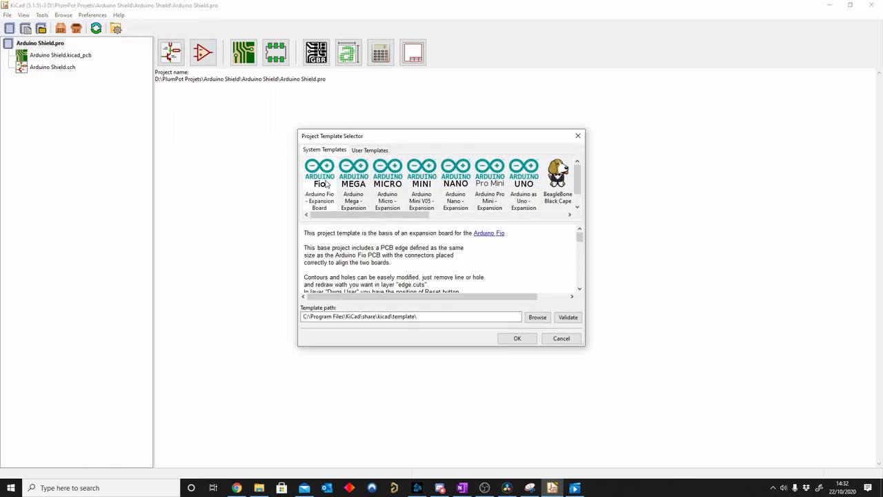
pyautogui.click(420, 190)
pyautogui.click(369, 184)
pyautogui.click(481, 187)
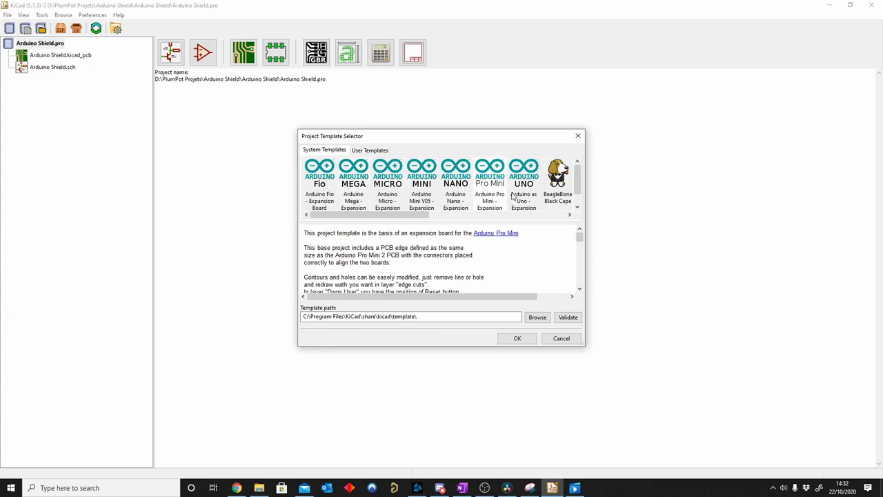
pyautogui.click(352, 188)
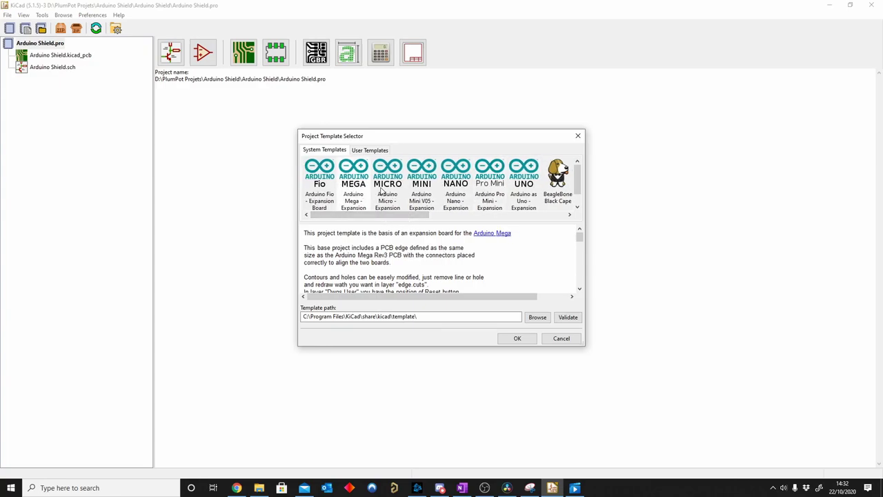
pyautogui.click(381, 192)
pyautogui.hscroll(2, 387, 207)
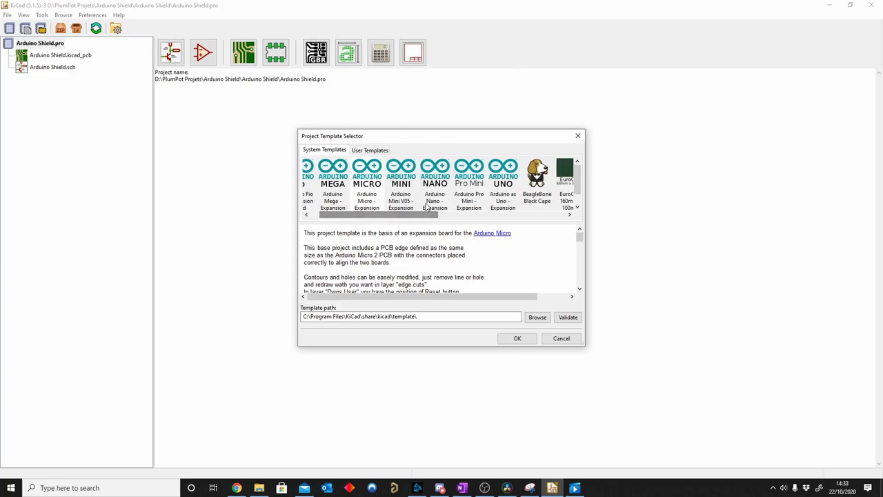
pyautogui.click(467, 195)
pyautogui.moveTo(417, 218)
pyautogui.mouseDown()
pyautogui.moveTo(543, 219)
pyautogui.moveTo(315, 216)
pyautogui.mouseUp()
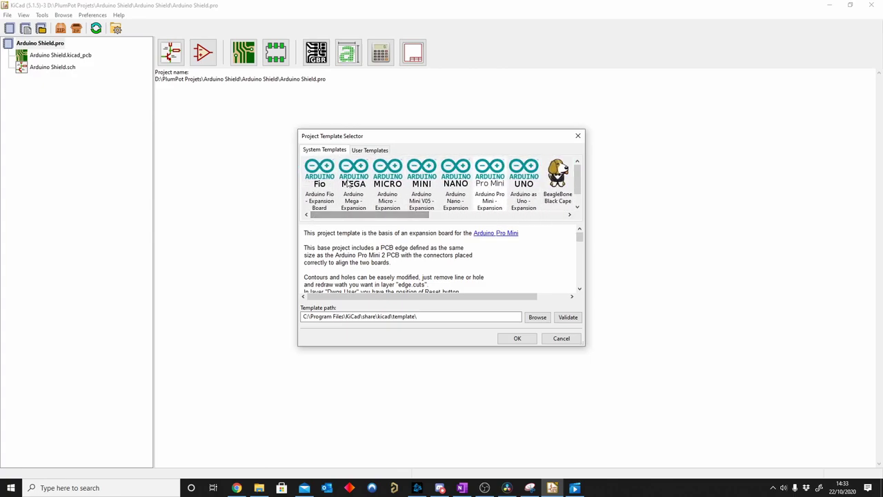
# Choose the Arduino Mega expansion template and confirm it.
pyautogui.click(349, 184)
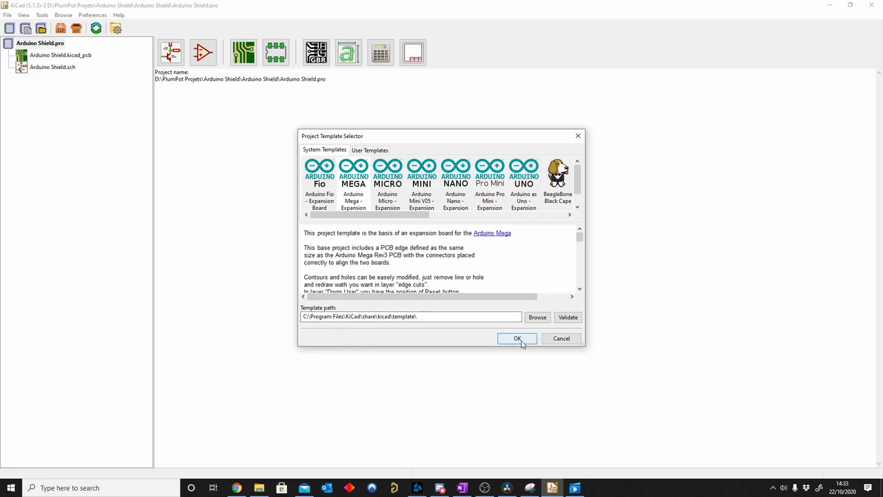
pyautogui.moveTo(324, 316)
pyautogui.mouseDown()
pyautogui.moveTo(430, 316)
pyautogui.moveTo(302, 315)
pyautogui.mouseUp()
pyautogui.click(373, 316)
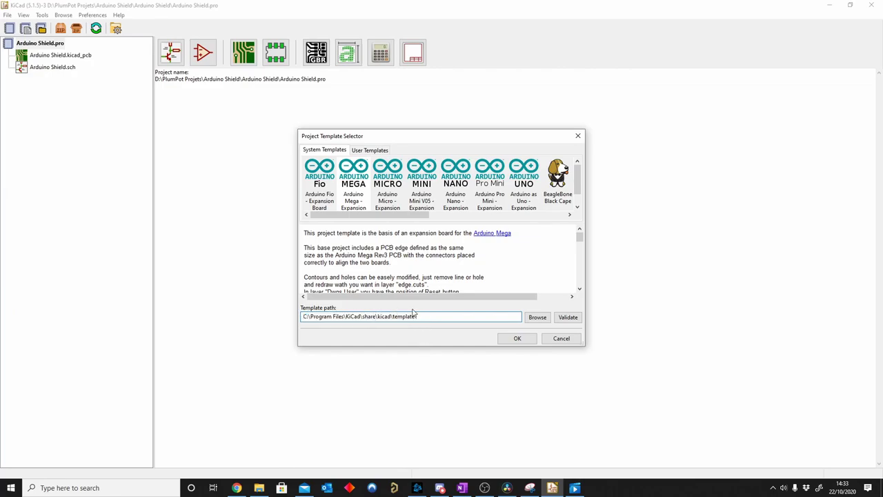
pyautogui.moveTo(427, 317); pyautogui.dragTo(316, 317)
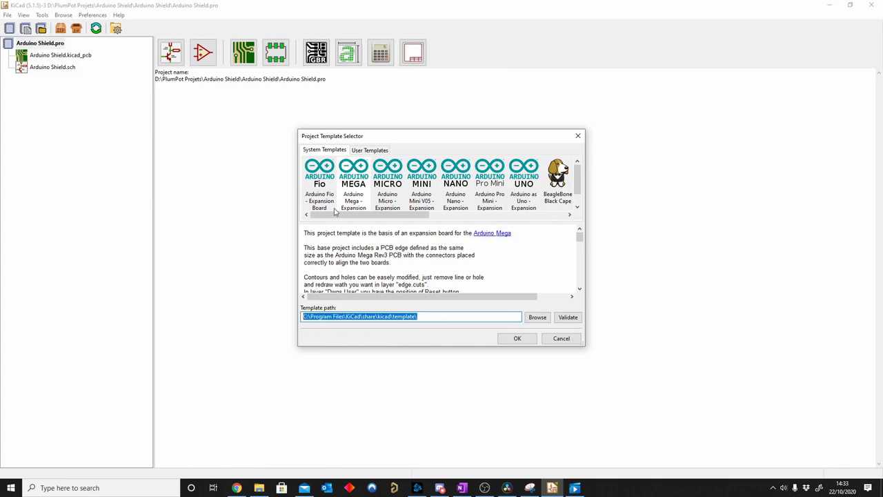
pyautogui.click(516, 338)
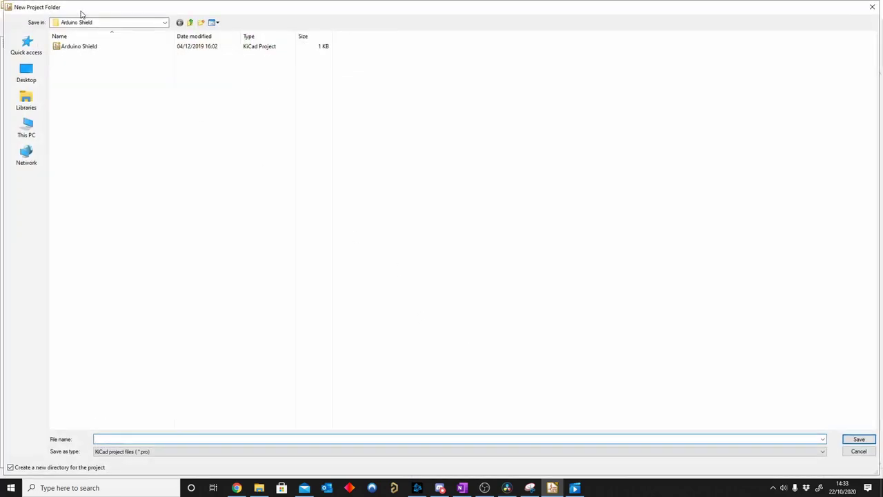
# Save the new project as Arduino Shield, replacing the existing project file.
pyautogui.click(117, 48)
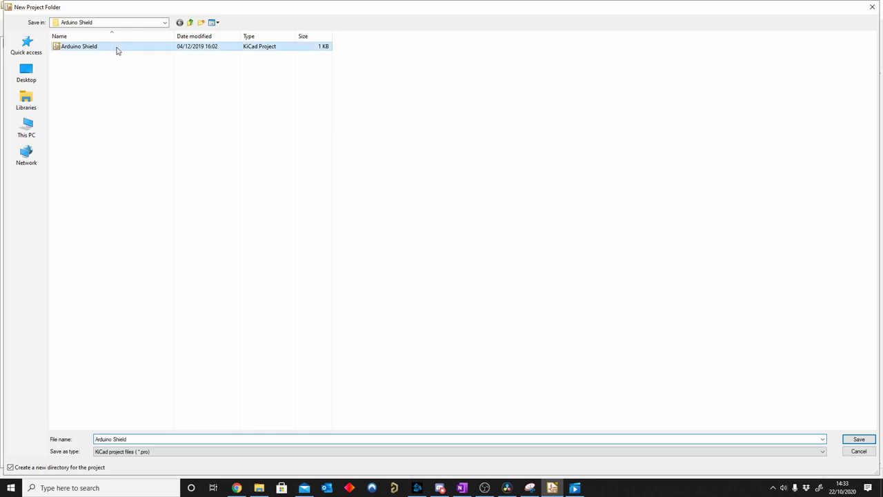
pyautogui.click(858, 440)
pyautogui.click(468, 248)
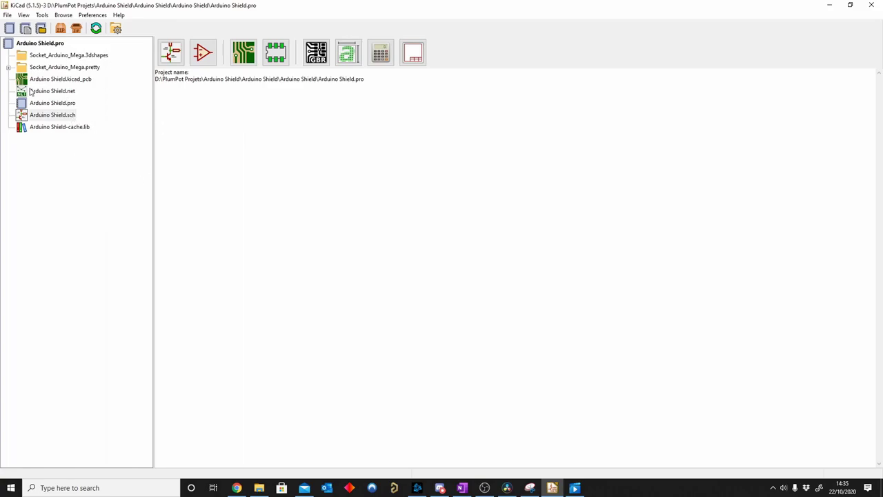
# Open Arduino Shield.kicad_pcb from the project tree in Pcbnew.
pyautogui.doubleClick(77, 80)
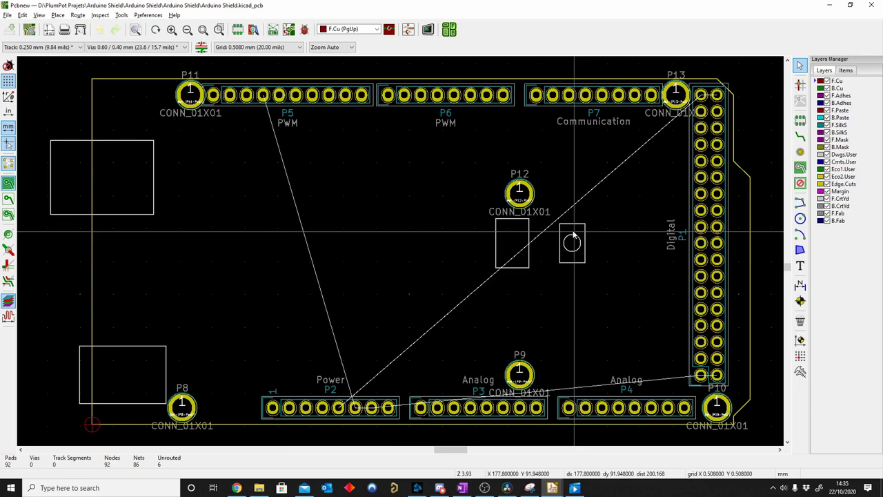
# Rotate the shield board in the 3D Viewer to angled, top-down and underside views, then close it.
pyautogui.hotkey('alt', '3')
pyautogui.moveTo(572, 236)
pyautogui.mouseDown()
pyautogui.moveTo(456, 176)
pyautogui.moveTo(512, 232)
pyautogui.moveTo(320, 346)
pyautogui.moveTo(365, 379)
pyautogui.moveTo(342, 369)
pyautogui.moveTo(437, 164)
pyautogui.moveTo(408, 216)
pyautogui.moveTo(218, 256)
pyautogui.moveTo(296, 338)
pyautogui.moveTo(432, 350)
pyautogui.mouseUp()
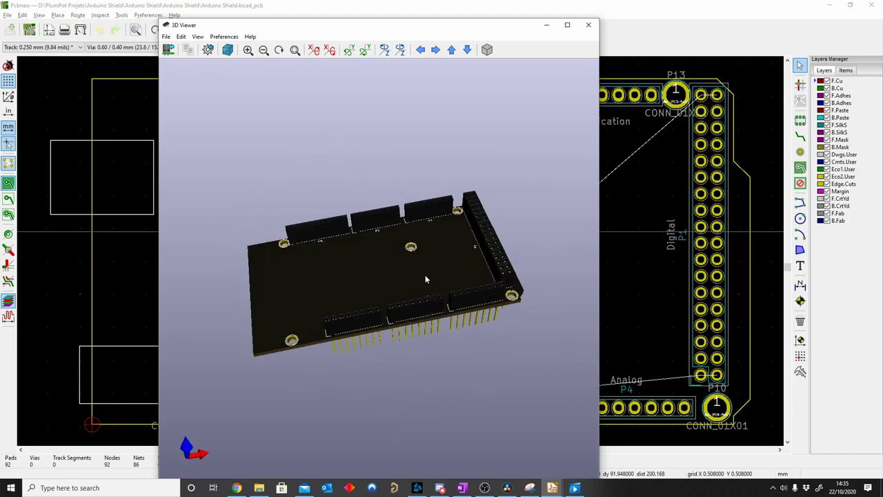
pyautogui.moveTo(474, 260)
pyautogui.mouseDown()
pyautogui.moveTo(424, 262)
pyautogui.moveTo(438, 332)
pyautogui.mouseUp()
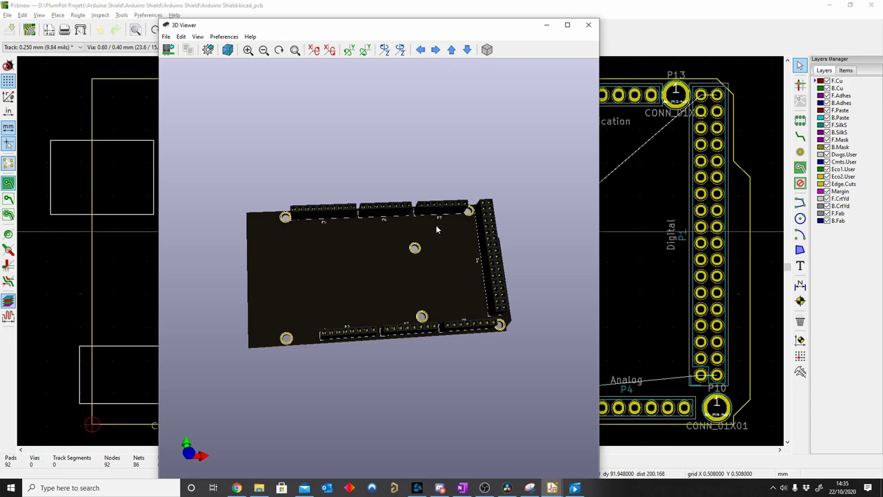
pyautogui.moveTo(432, 273)
pyautogui.mouseDown()
pyautogui.moveTo(415, 276)
pyautogui.moveTo(401, 209)
pyautogui.moveTo(379, 205)
pyautogui.moveTo(381, 137)
pyautogui.moveTo(452, 252)
pyautogui.moveTo(420, 156)
pyautogui.moveTo(429, 203)
pyautogui.moveTo(390, 362)
pyautogui.mouseUp()
pyautogui.moveTo(414, 295); pyautogui.dragTo(412, 312)
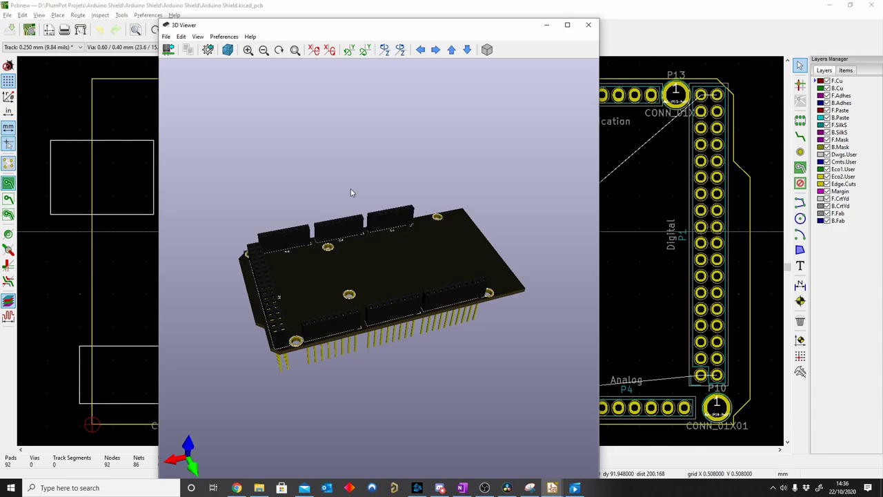
pyautogui.moveTo(420, 365)
pyautogui.mouseDown()
pyautogui.moveTo(360, 291)
pyautogui.moveTo(314, 317)
pyautogui.moveTo(473, 342)
pyautogui.moveTo(588, 320)
pyautogui.moveTo(418, 272)
pyautogui.moveTo(479, 298)
pyautogui.moveTo(483, 262)
pyautogui.mouseUp()
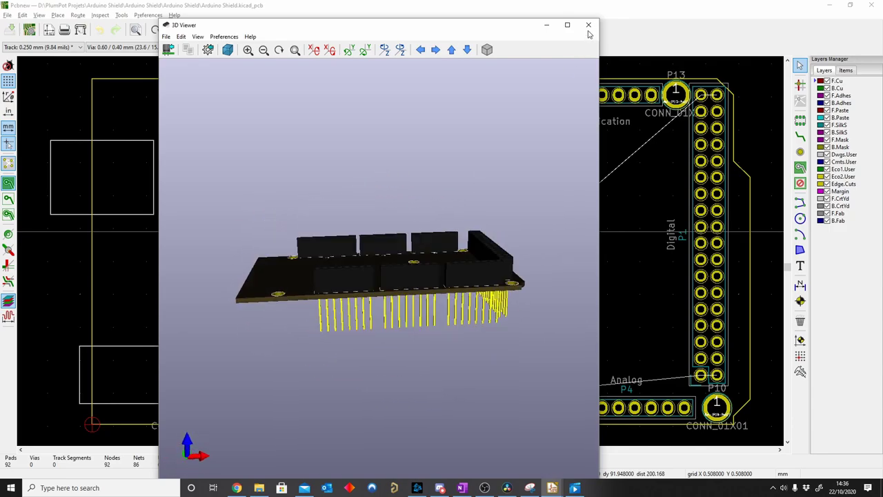
pyautogui.click(588, 25)
# Open the Arduino Shield schematic in Eeschema from the project manager.
pyautogui.click(551, 488)
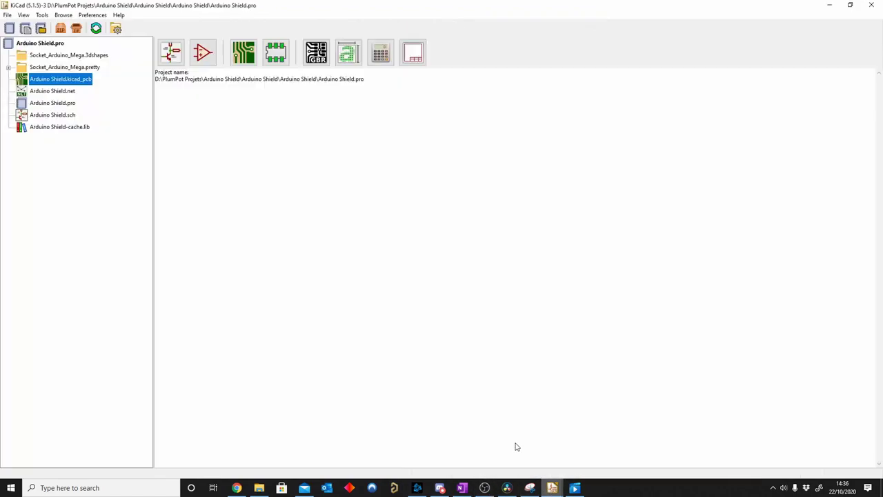
pyautogui.doubleClick(60, 114)
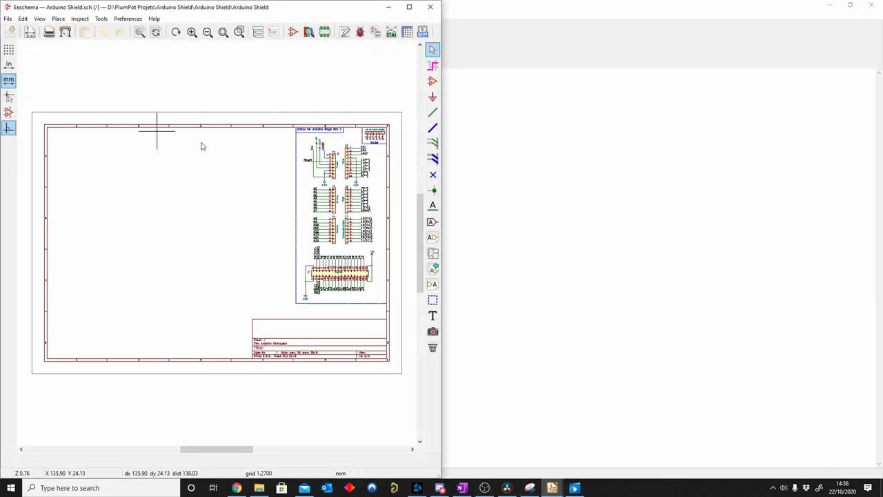
pyautogui.doubleClick(413, 11)
pyautogui.scroll(5, 567, 169)
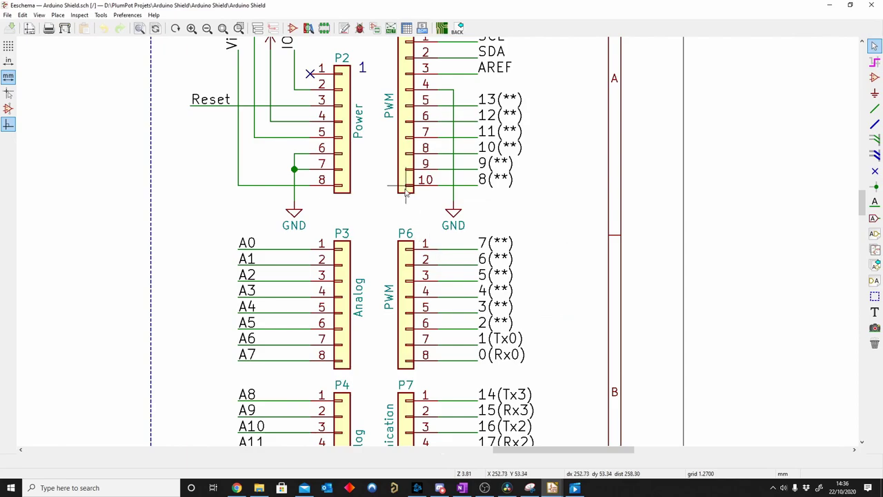
pyautogui.scroll(-1, 440, 245)
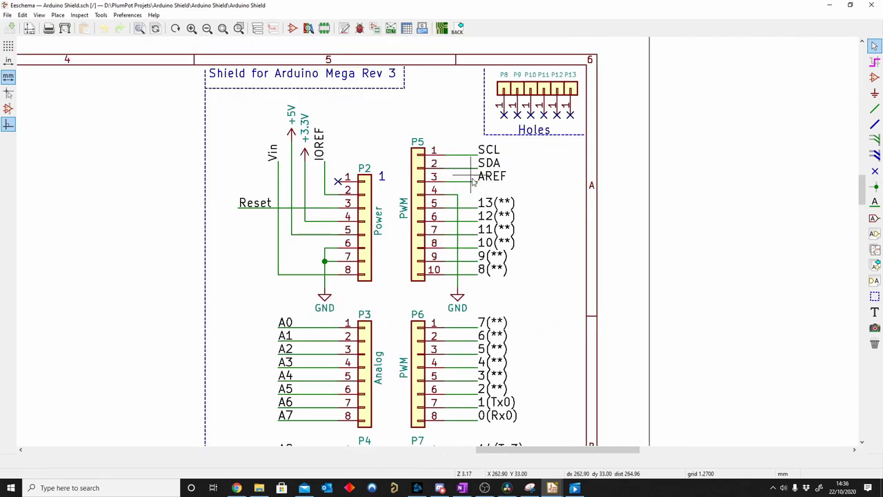
pyautogui.scroll(1, 461, 162)
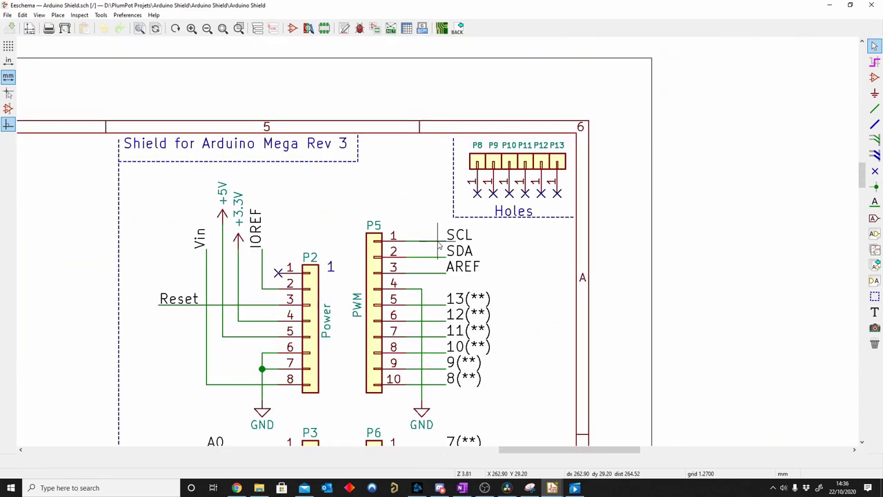
pyautogui.scroll(3, 437, 244)
pyautogui.scroll(1, 405, 272)
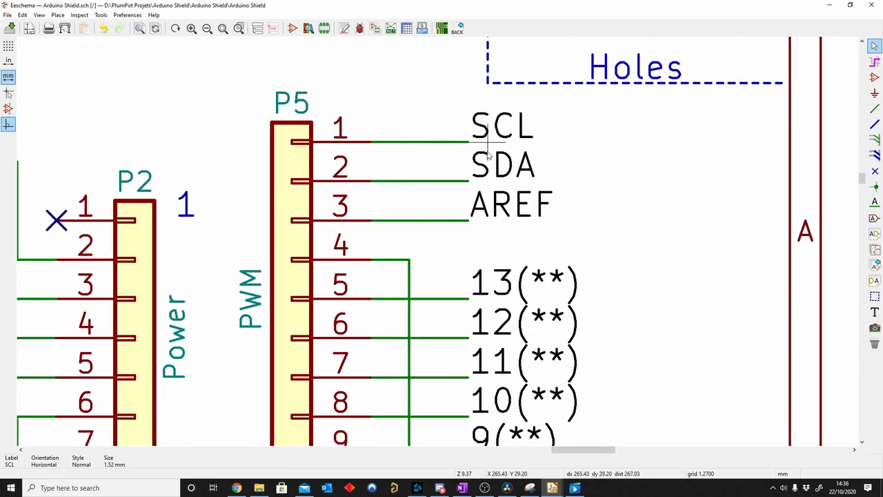
# Move the SCL label in line with SDA and bring the full connector blocks into view.
pyautogui.moveTo(451, 139); pyautogui.dragTo(528, 115)
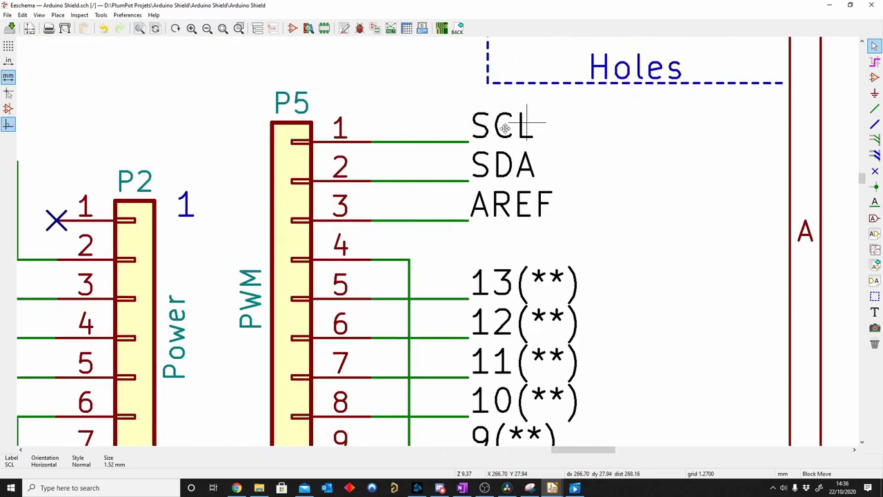
pyautogui.click(499, 131)
pyautogui.scroll(-1, 437, 241)
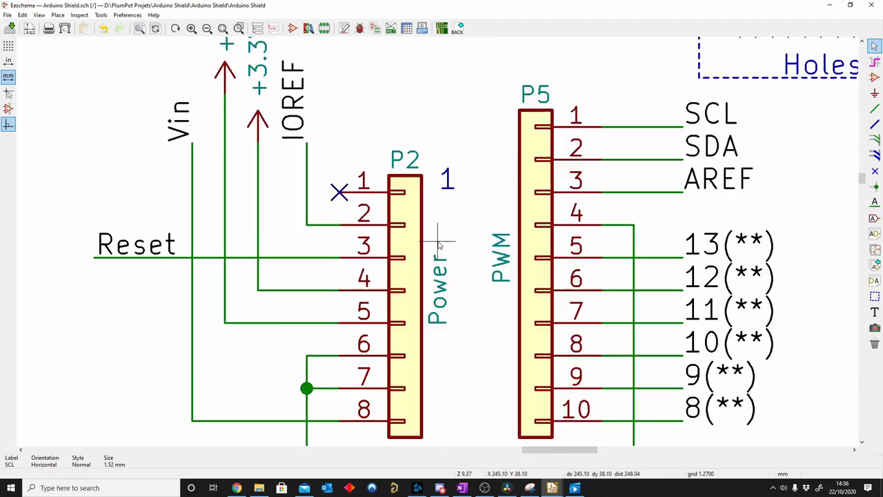
pyautogui.scroll(-3, 522, 247)
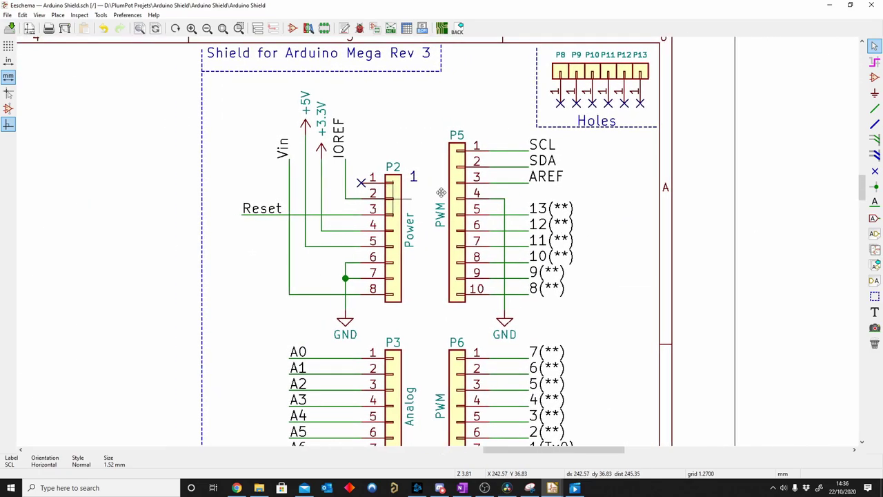
pyautogui.scroll(-3, 438, 245)
pyautogui.moveTo(438, 245); pyautogui.dragTo(545, 172, button='middle')
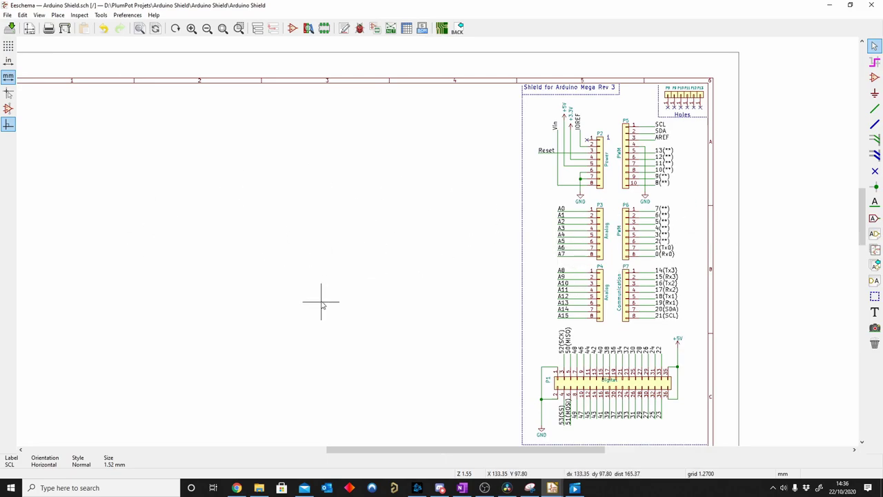
pyautogui.scroll(-1, 349, 290)
pyautogui.scroll(-3, 357, 235)
pyautogui.scroll(3, 560, 276)
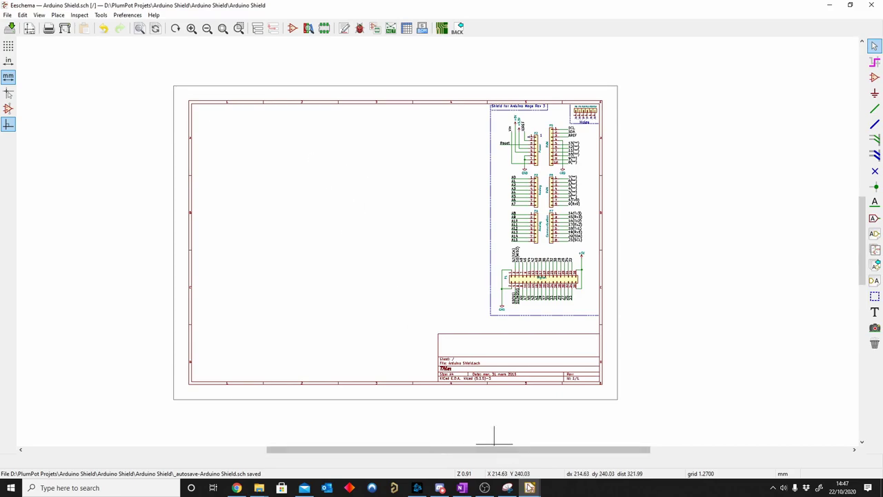
pyautogui.scroll(1, 300, 182)
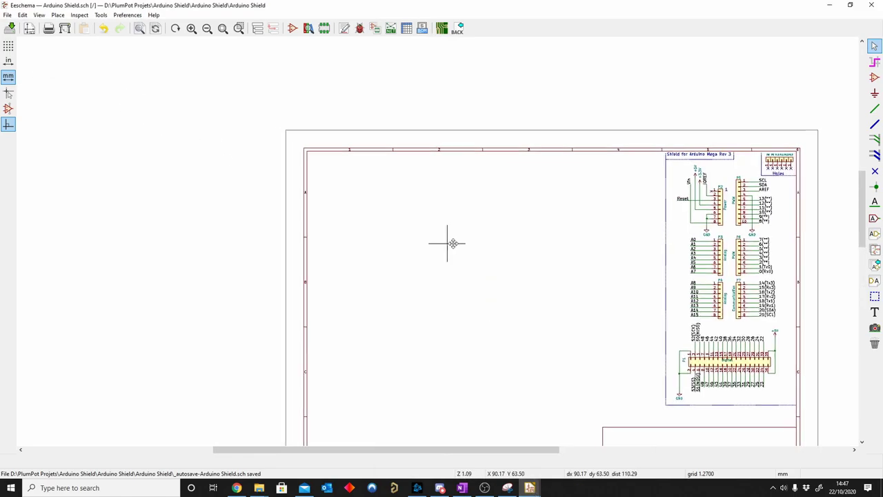
pyautogui.moveTo(449, 242)
pyautogui.mouseDown(button='middle')
pyautogui.moveTo(369, 187)
pyautogui.moveTo(322, 175)
pyautogui.mouseUp(button='middle')
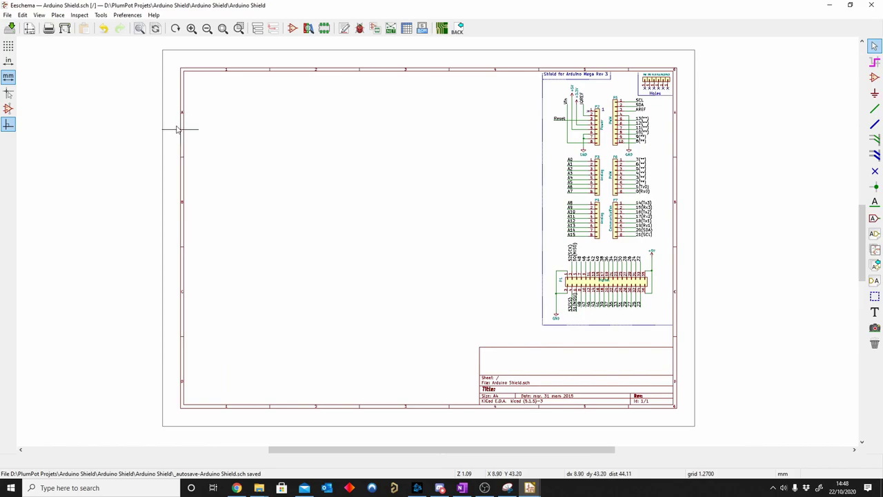
# Append Battery Charger.sch into the sheet, reaching its folder by the pasted path.
pyautogui.click(7, 17)
pyautogui.moveTo(29, 107)
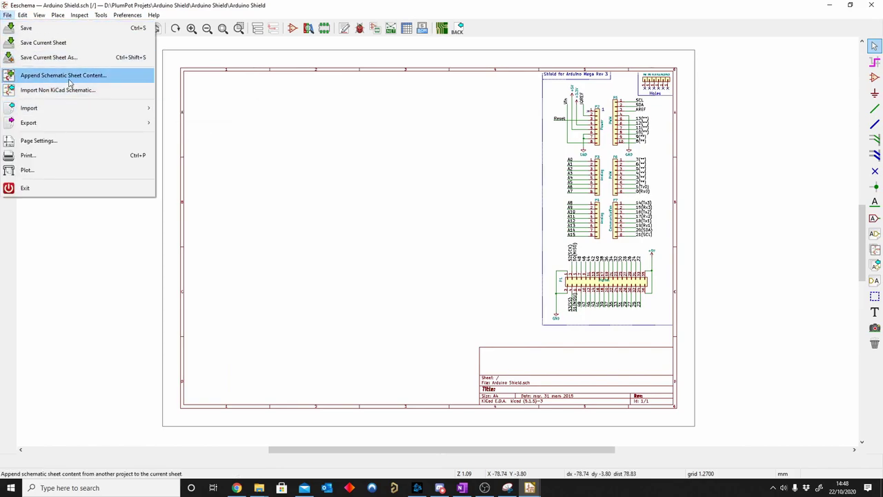
pyautogui.click(94, 79)
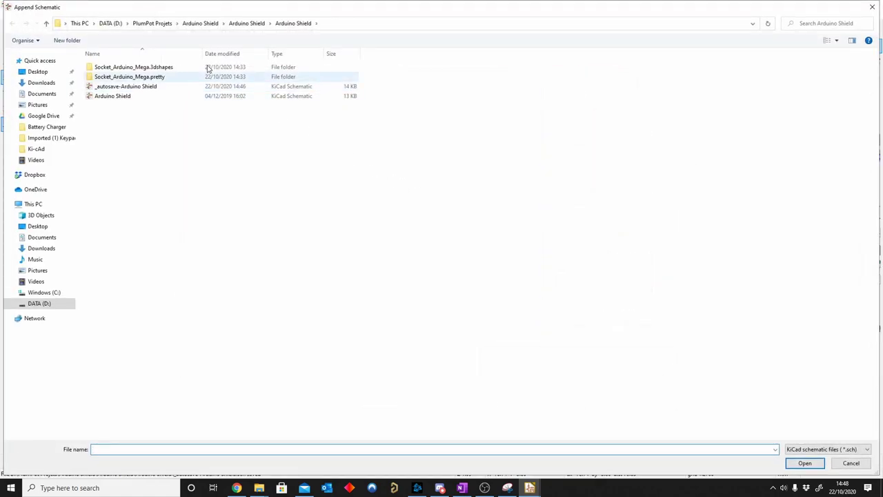
pyautogui.click(332, 25)
pyautogui.write('C:\\Users\\jppot\\Documents\\GitHub\\PCB_Designs\\Battery Charger')
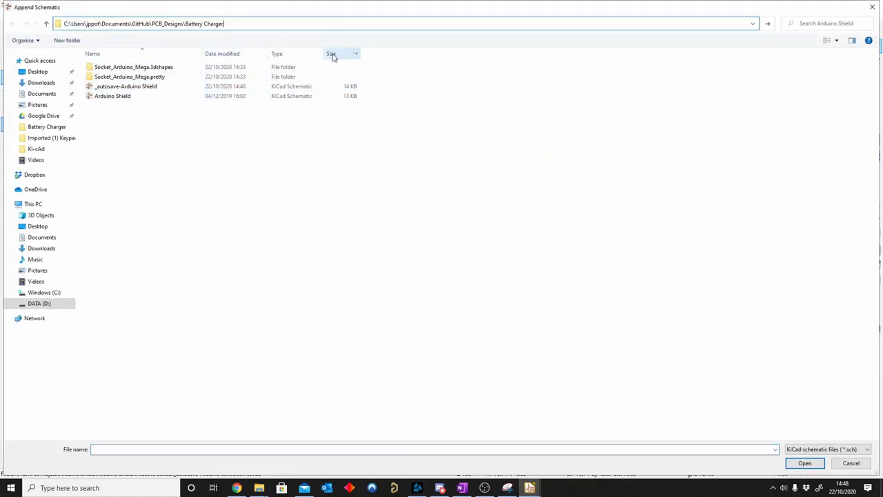
pyautogui.press('Return')
pyautogui.click(186, 116)
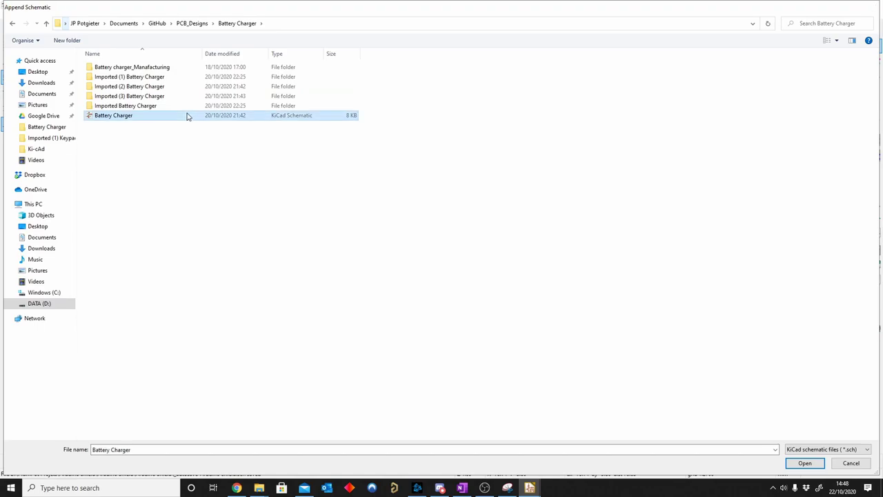
pyautogui.doubleClick(186, 116)
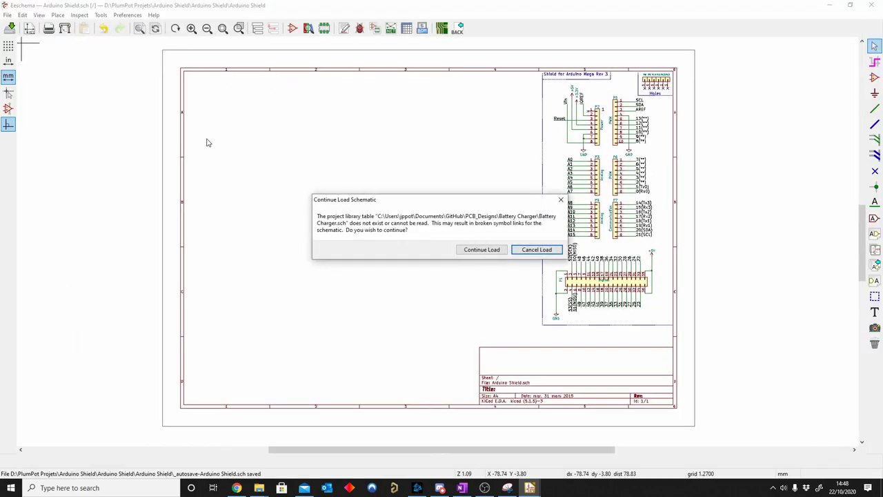
# Continue loading past the missing library table warning, undo one edit, and zoom into the appended blocks.
pyautogui.click(500, 252)
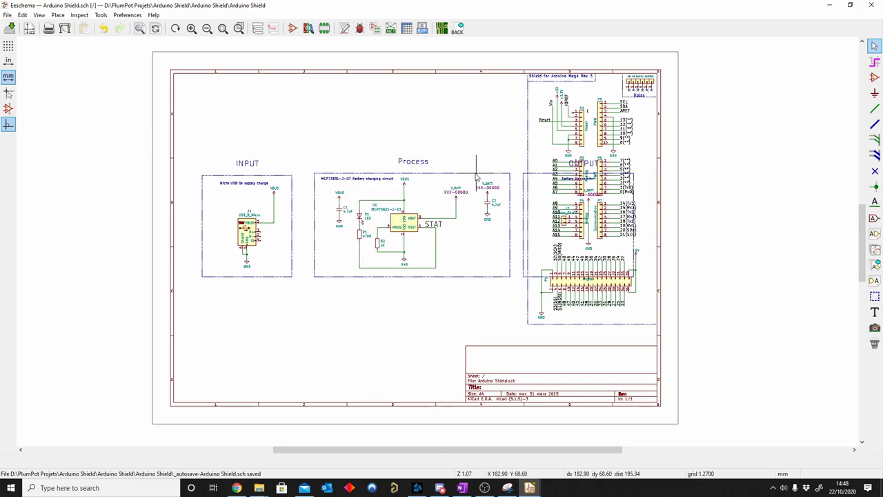
pyautogui.hotkey('ctrl', 'z')
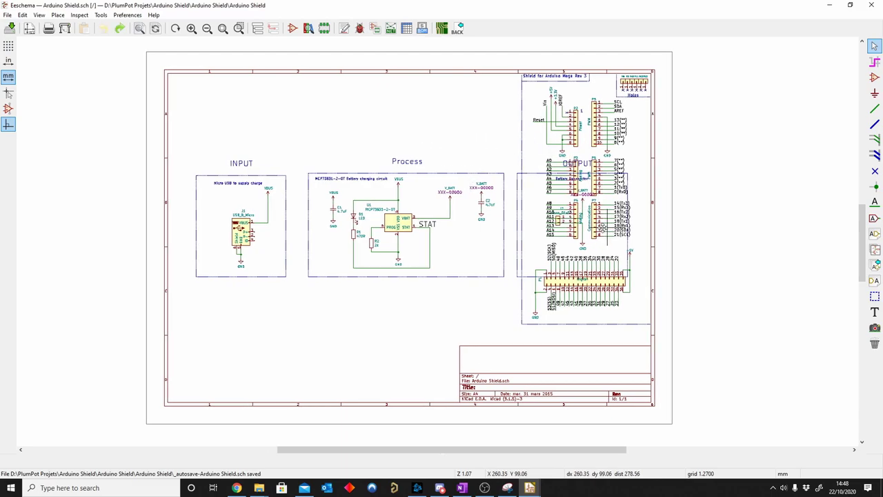
pyautogui.keyDown('ctrl'); pyautogui.hscroll(3, 490, 288); pyautogui.keyUp('ctrl')
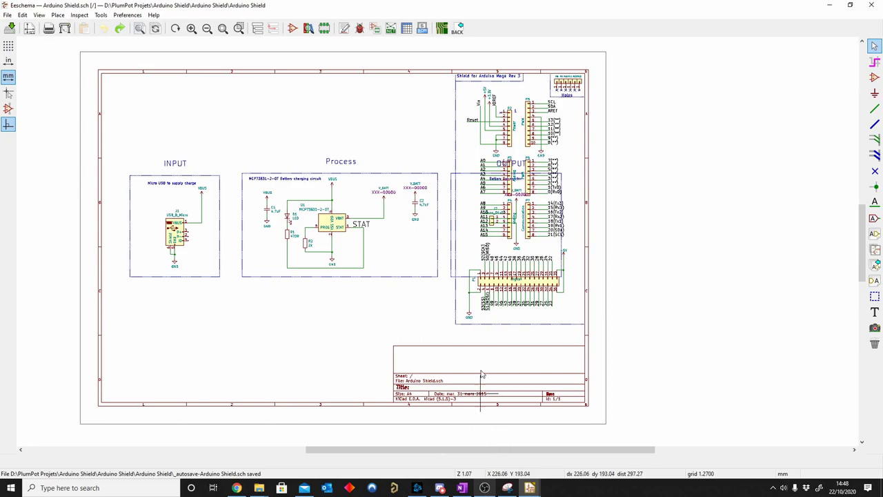
pyautogui.scroll(1, 434, 297)
pyautogui.scroll(-1, 400, 235)
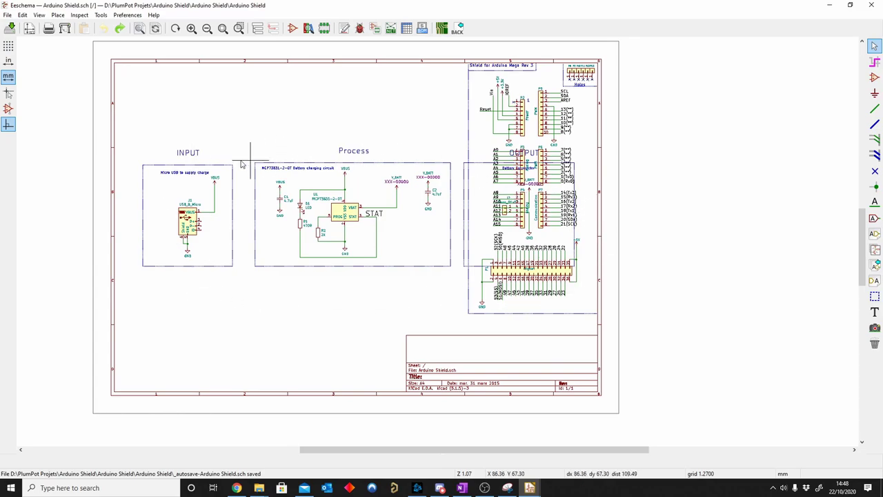
pyautogui.hscroll(2, 581, 206)
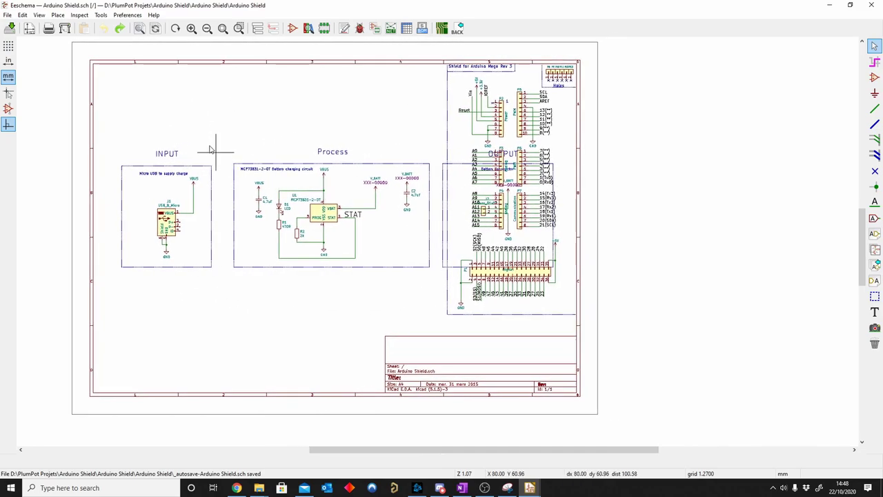
pyautogui.scroll(1, 544, 170)
pyautogui.scroll(1, 482, 207)
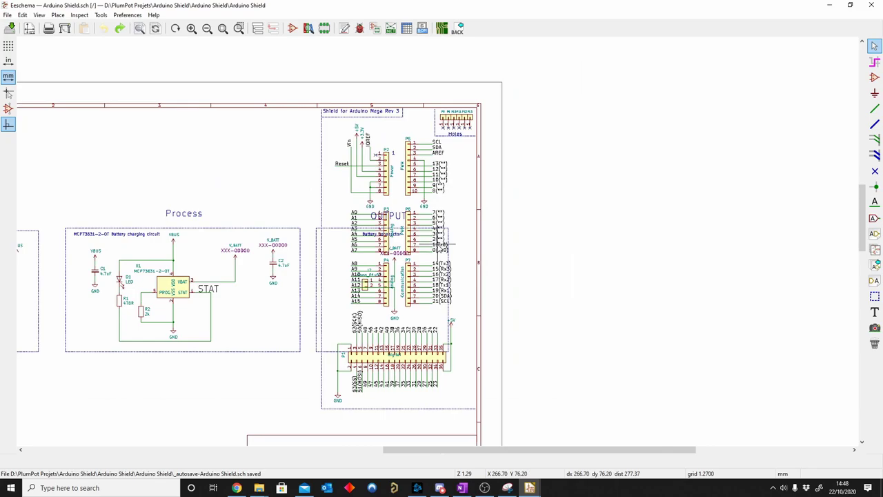
pyautogui.scroll(2, 439, 246)
pyautogui.scroll(-1, 437, 246)
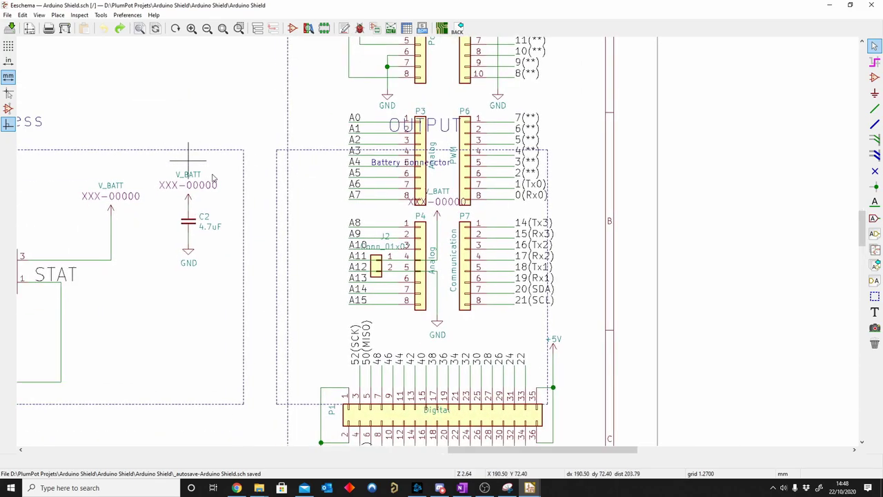
# Move the OUTPUT heading and battery connector label up off the connectors.
pyautogui.click(447, 123)
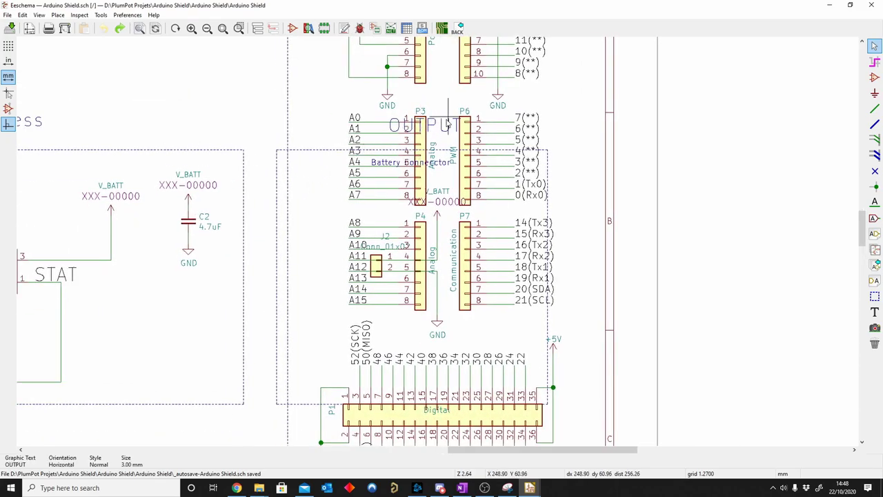
pyautogui.moveTo(446, 134); pyautogui.dragTo(230, 87)
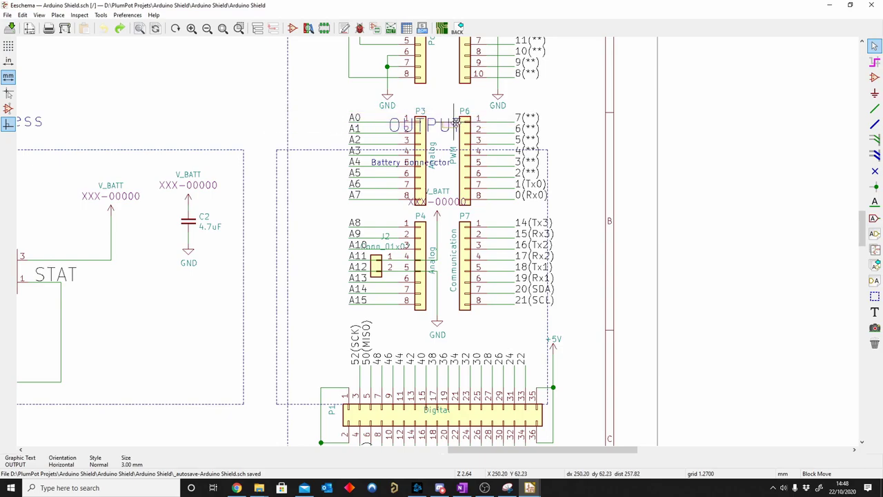
pyautogui.click(243, 132)
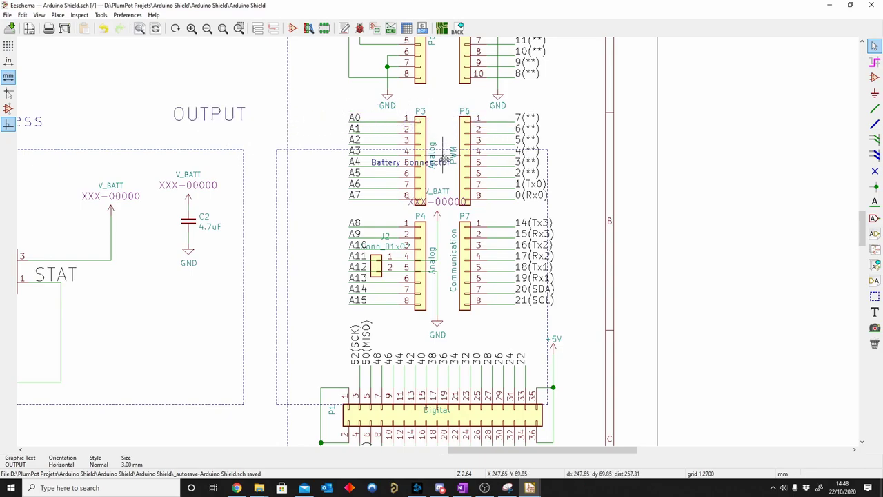
pyautogui.moveTo(445, 159); pyautogui.dragTo(171, 131)
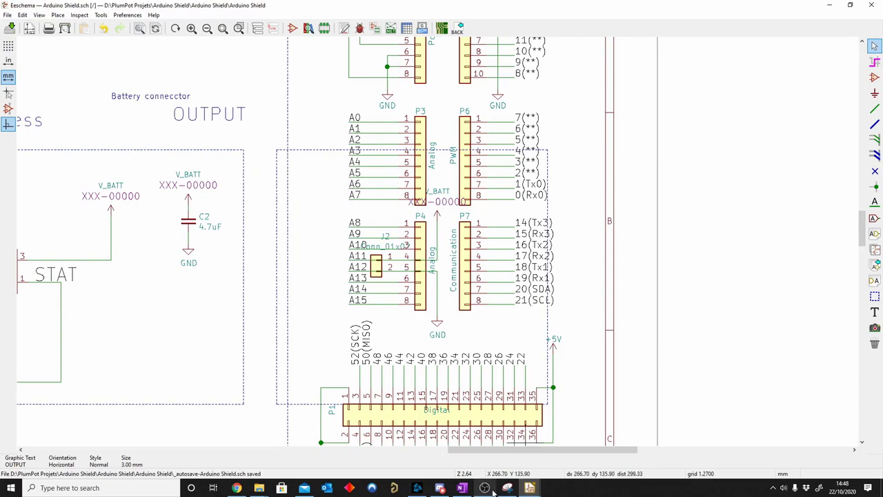
# Move the Arduino connector drawing to the right, outside the sheet frame.
pyautogui.press('Home')
pyautogui.moveTo(442, 164); pyautogui.dragTo(359, 153, button='middle')
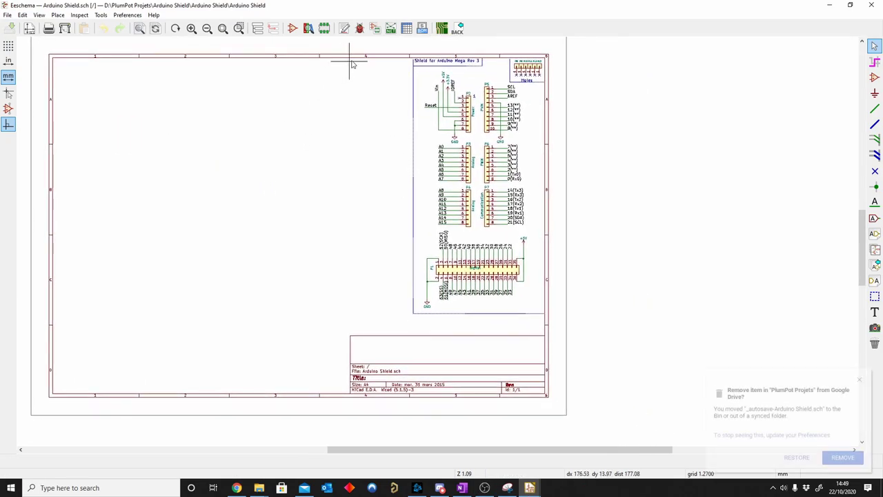
pyautogui.moveTo(370, 53); pyautogui.dragTo(591, 337)
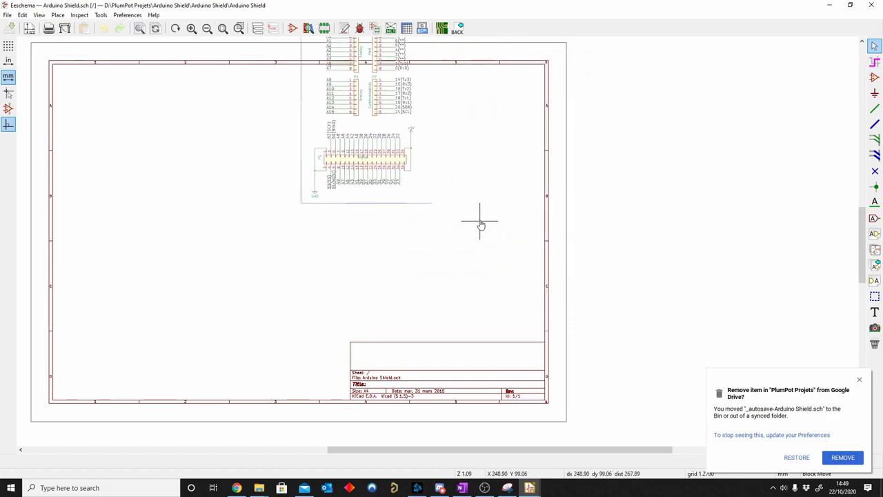
pyautogui.click(793, 325)
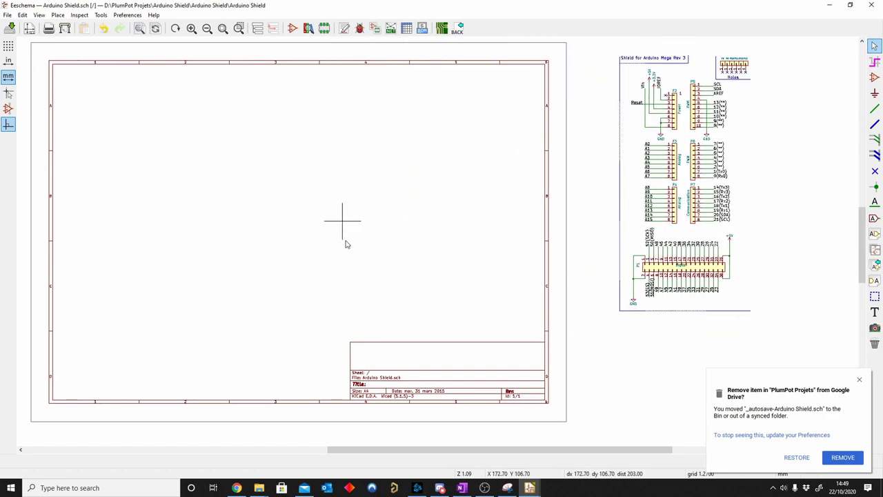
pyautogui.press('Home')
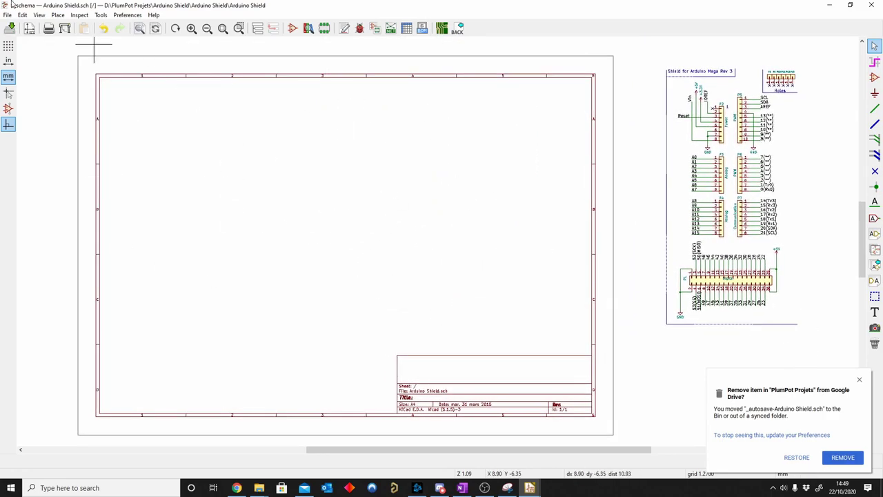
# Append Battery Charger.sch again, continuing past the missing library table warning.
pyautogui.click(7, 15)
pyautogui.click(56, 76)
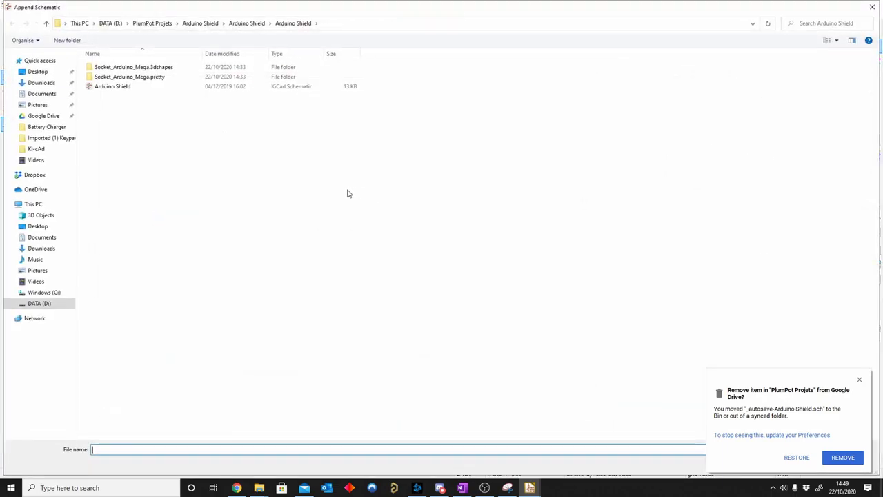
pyautogui.click(350, 23)
pyautogui.write('C:\\Users\\jppot\\Documents\\GitHub\\PCB_Designs\\Battery Charger')
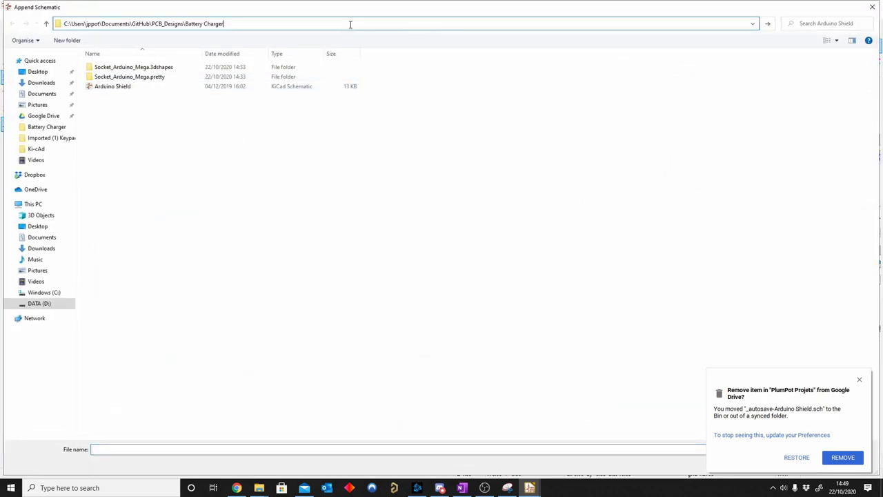
pyautogui.press('Return')
pyautogui.doubleClick(213, 118)
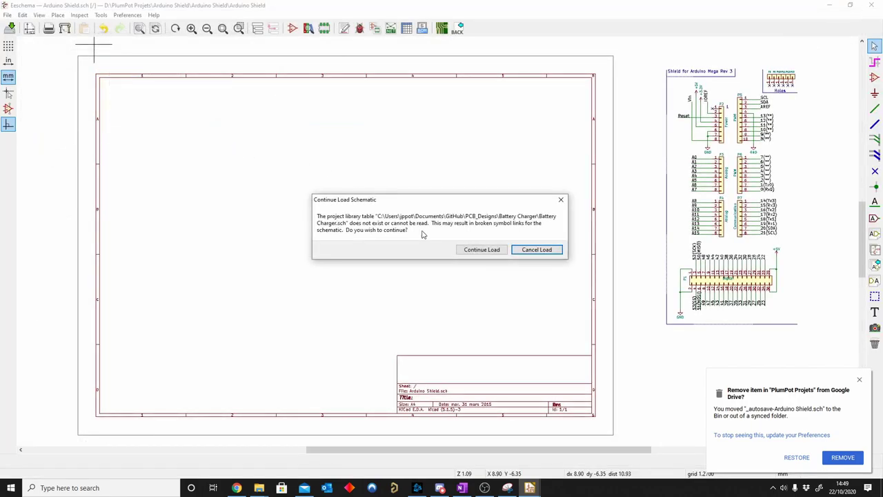
pyautogui.click(476, 250)
pyautogui.moveTo(467, 217); pyautogui.dragTo(337, 181, button='middle')
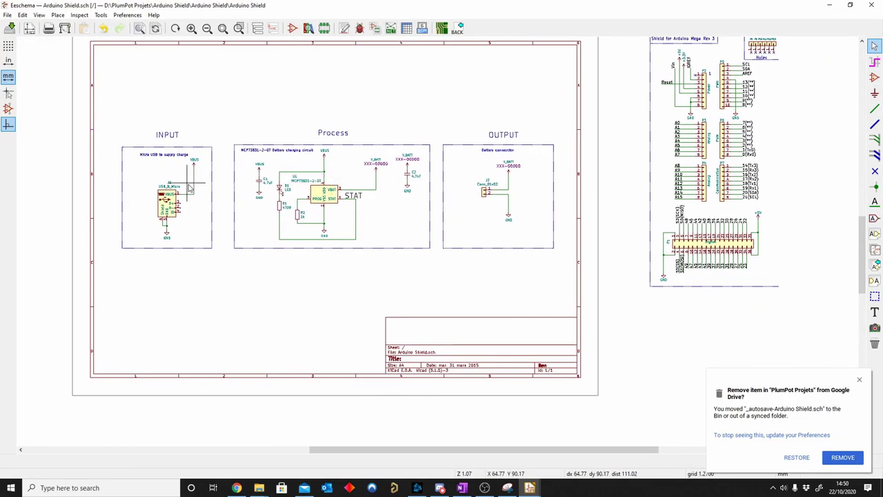
# Delete the OUTPUT block from the sheet.
pyautogui.scroll(1, 190, 187)
pyautogui.moveTo(433, 247); pyautogui.dragTo(274, 205, button='middle')
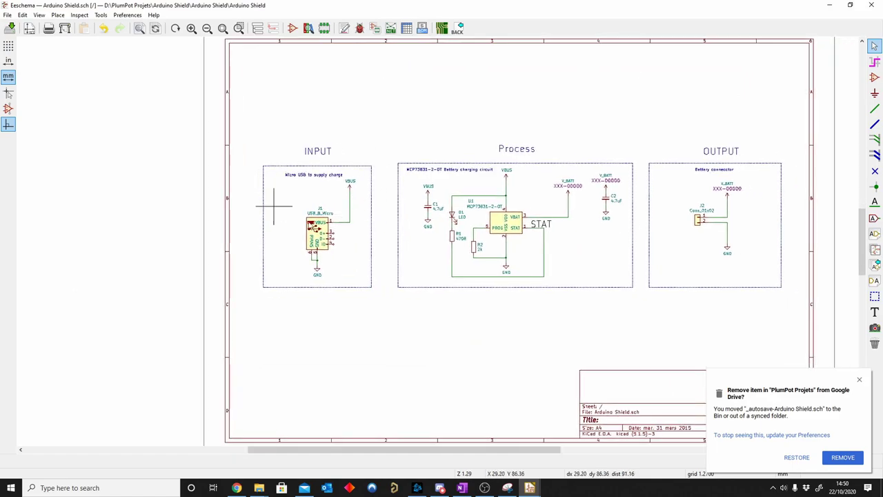
pyautogui.scroll(5, 325, 191)
pyautogui.moveTo(599, 318)
pyautogui.mouseDown(button='middle')
pyautogui.moveTo(240, 197)
pyautogui.moveTo(171, 192)
pyautogui.mouseUp(button='middle')
pyautogui.scroll(-6, 651, 242)
pyautogui.scroll(1, 555, 213)
pyautogui.scroll(3, 437, 244)
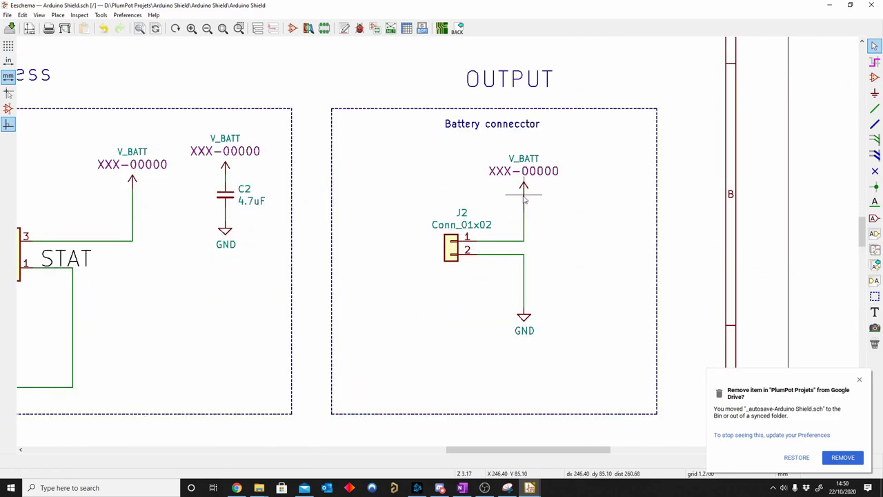
pyautogui.scroll(-3, 413, 215)
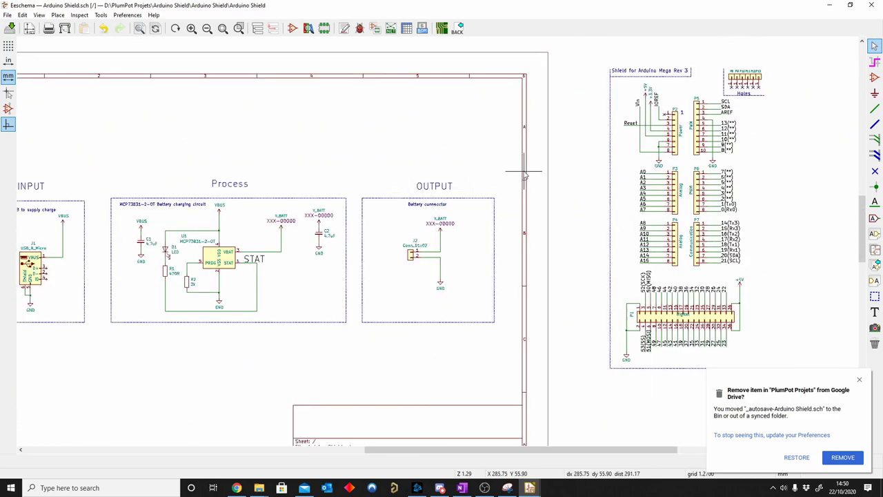
pyautogui.moveTo(524, 172); pyautogui.dragTo(361, 351)
pyautogui.press('Delete')
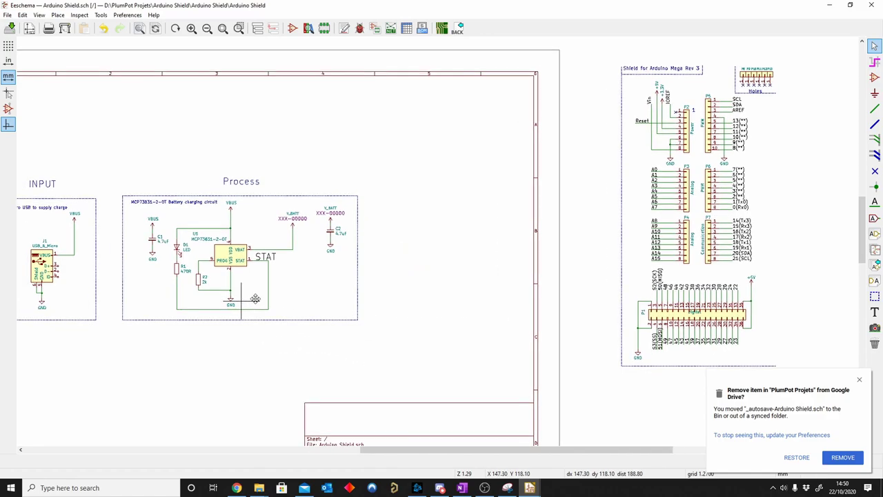
pyautogui.moveTo(255, 298); pyautogui.dragTo(342, 286, button='middle')
# Reposition the INPUT block and stack the Process block below it.
pyautogui.moveTo(202, 146); pyautogui.dragTo(54, 310)
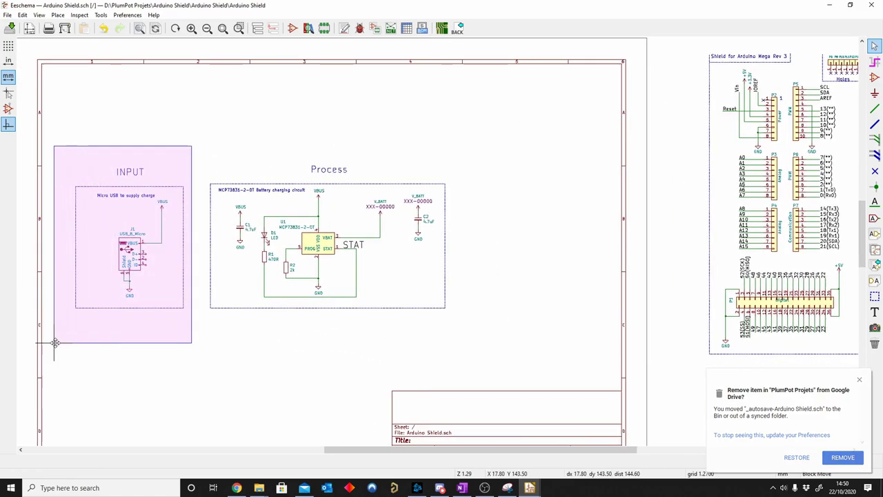
pyautogui.click(100, 249)
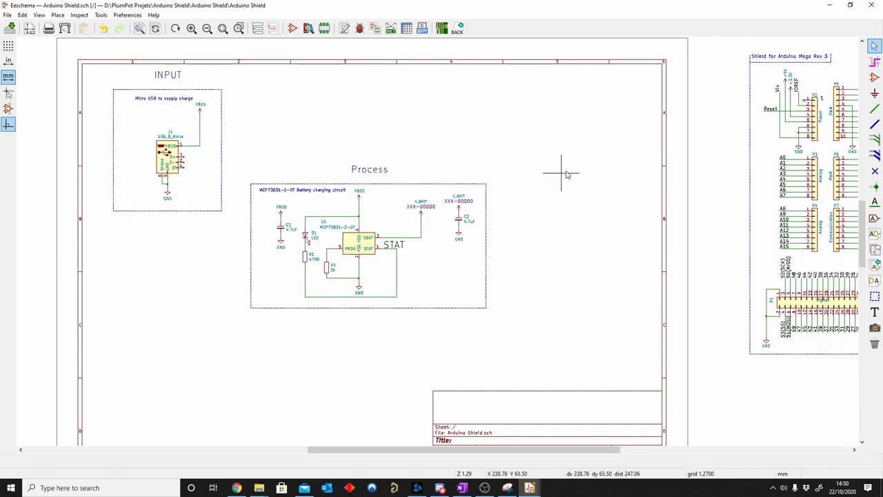
pyautogui.moveTo(560, 164); pyautogui.dragTo(227, 348)
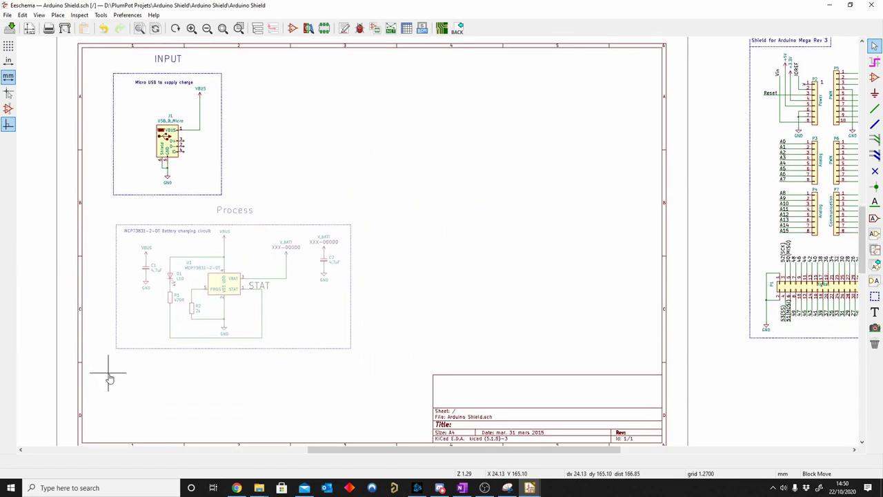
pyautogui.click(113, 366)
# Move the Arduino Mega block left, back inside the sheet frame.
pyautogui.hscroll(3, 398, 178)
pyautogui.scroll(-1, 479, 152)
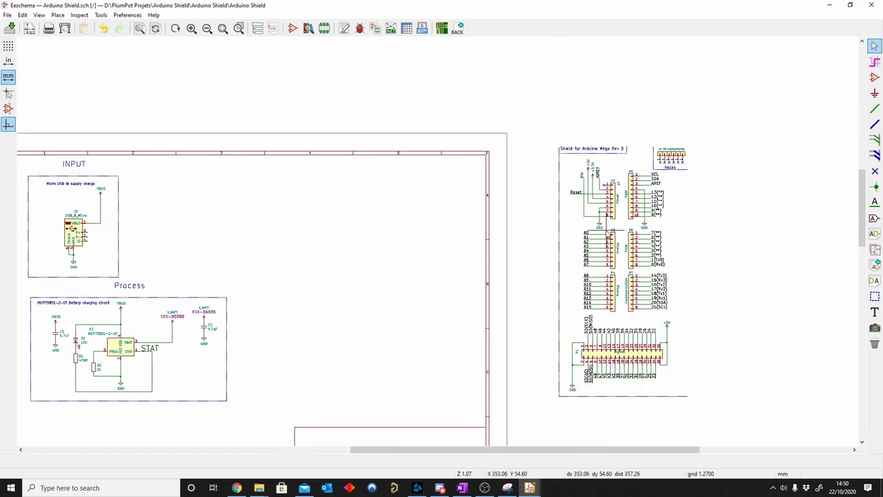
pyautogui.hscroll(2, 725, 73)
pyautogui.moveTo(714, 72); pyautogui.dragTo(494, 305)
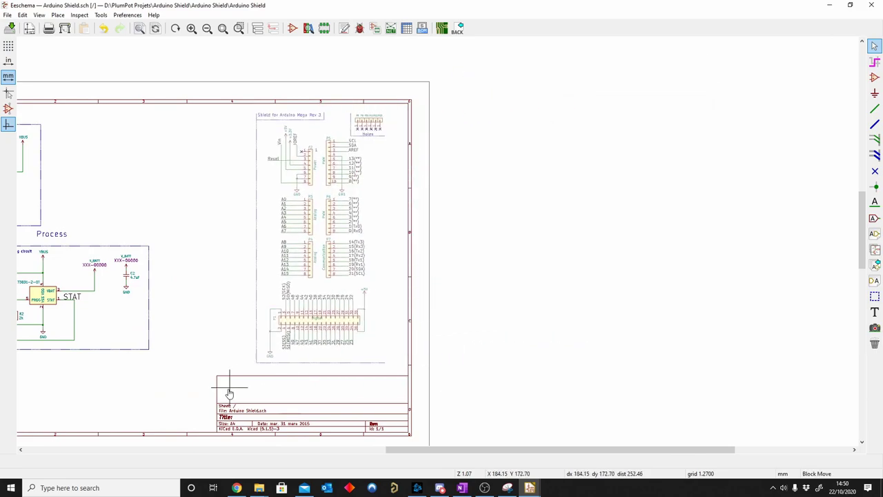
pyautogui.click(312, 325)
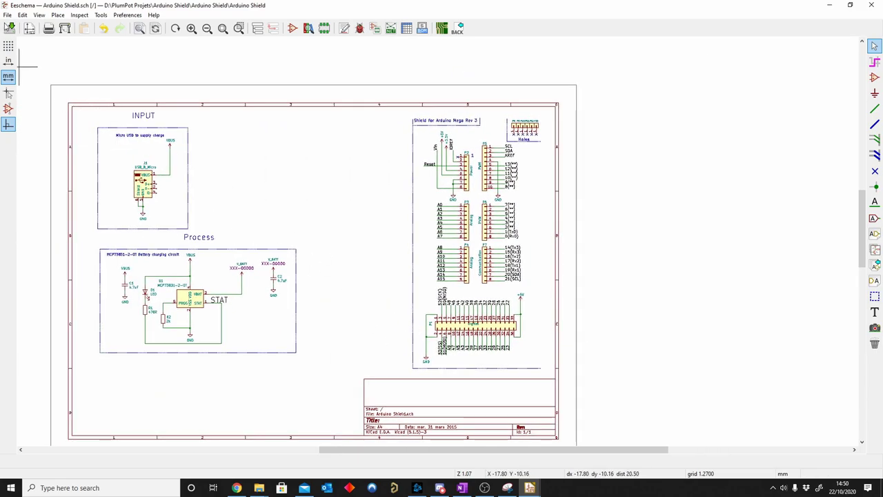
# Save the schematic and centre the Arduino header connectors in view.
pyautogui.click(11, 27)
pyautogui.scroll(1, 423, 246)
pyautogui.scroll(2, 444, 242)
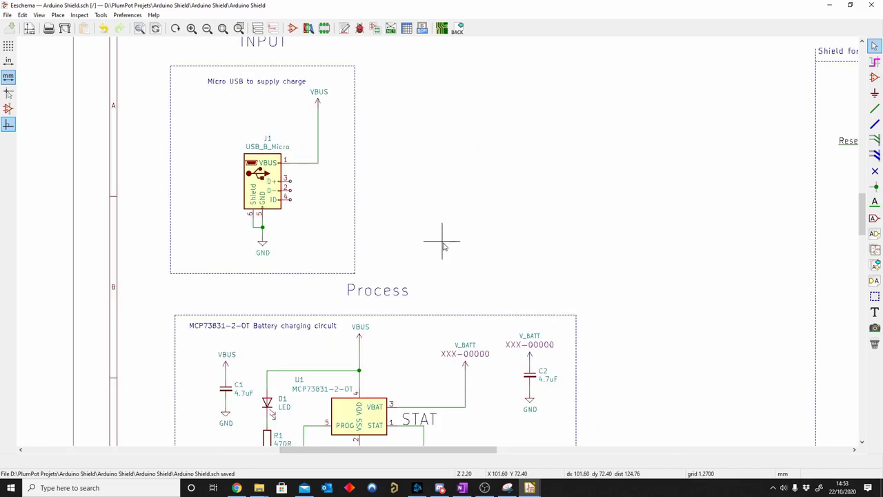
pyautogui.scroll(1, 367, 109)
pyautogui.moveTo(306, 171); pyautogui.dragTo(227, 171, button='middle')
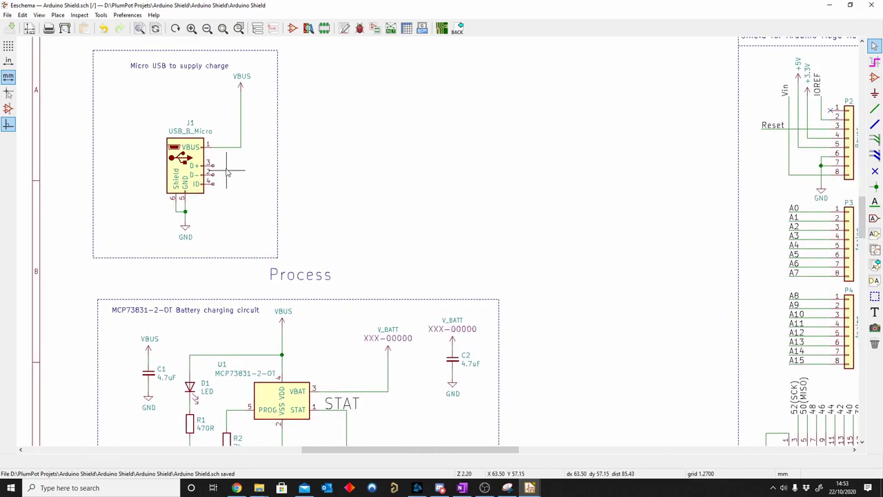
pyautogui.moveTo(356, 203); pyautogui.dragTo(357, 169, button='middle')
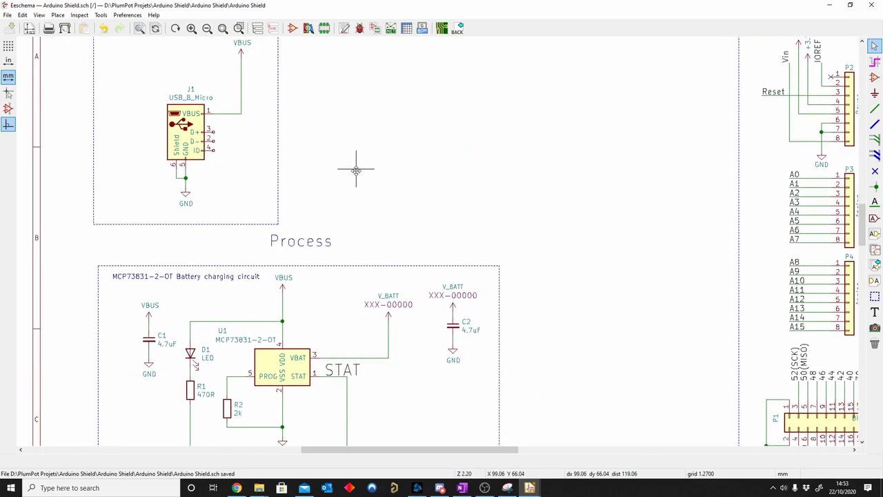
pyautogui.moveTo(455, 261); pyautogui.dragTo(287, 259, button='middle')
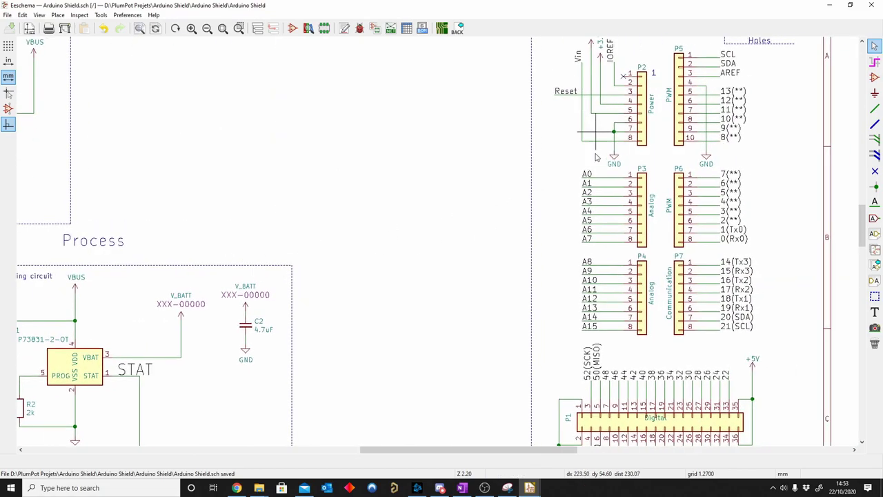
pyautogui.moveTo(620, 121); pyautogui.dragTo(529, 141, button='middle')
# Pick up a copy of the V_BATT power symbol and carry it toward Vin on P2.
pyautogui.scroll(-2, 438, 245)
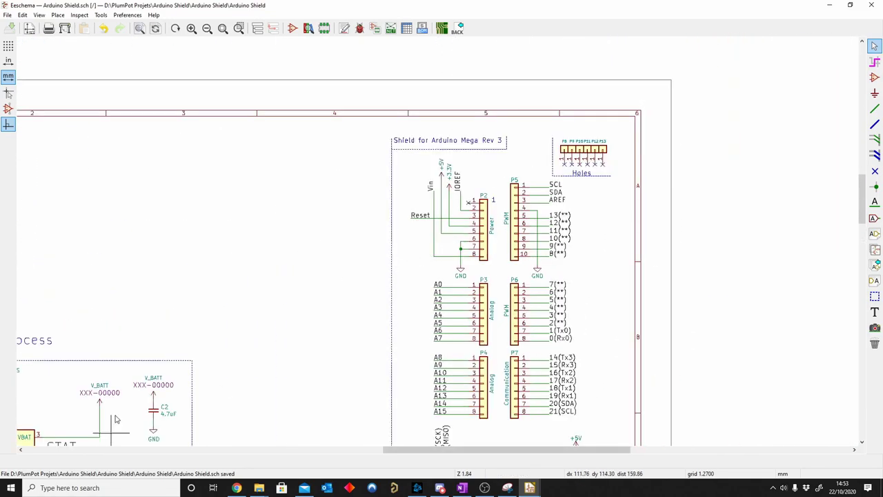
pyautogui.scroll(2, 401, 207)
pyautogui.scroll(-1, 285, 283)
pyautogui.scroll(1, 383, 261)
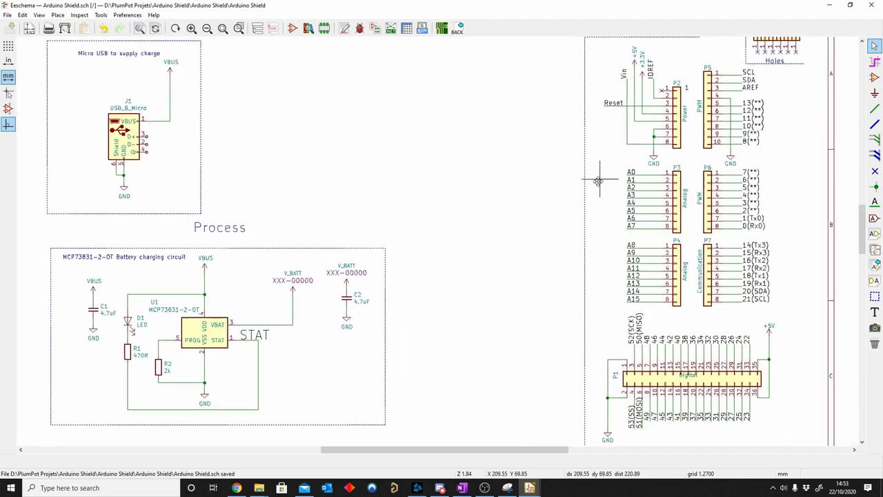
pyautogui.scroll(1, 365, 269)
pyautogui.scroll(1, 413, 252)
pyautogui.scroll(4, 457, 235)
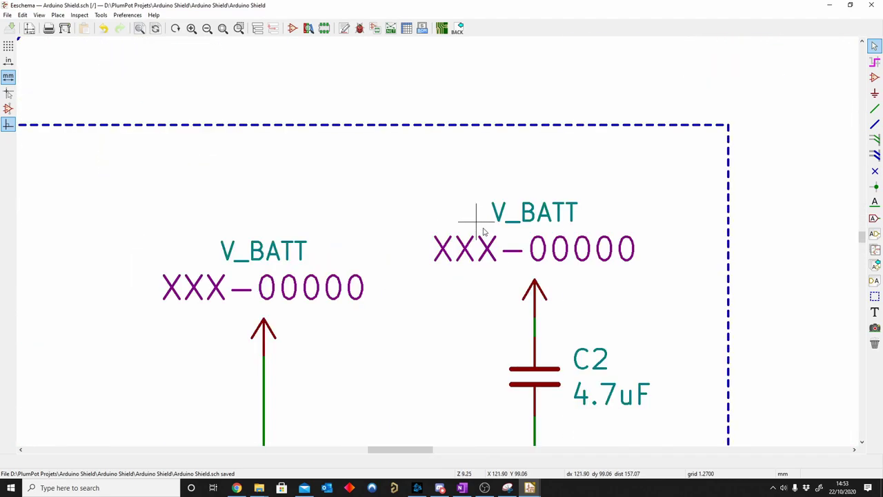
pyautogui.press('m')
pyautogui.scroll(-5, 438, 251)
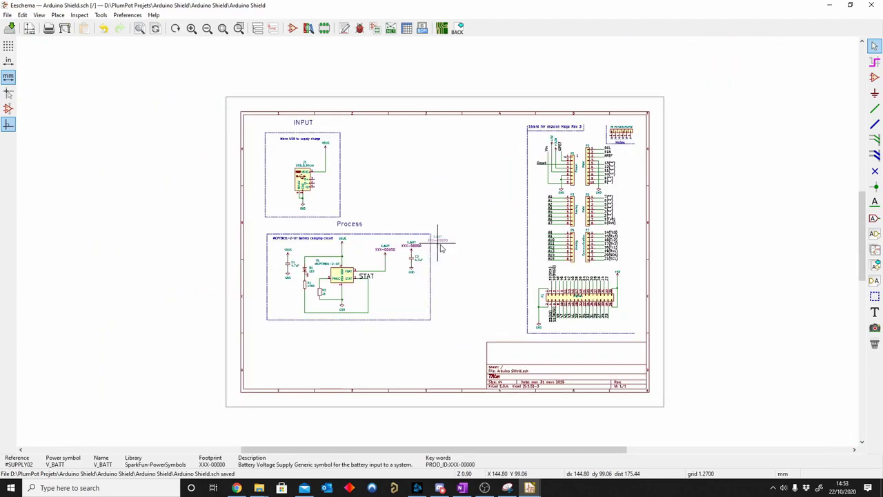
pyautogui.scroll(1, 423, 285)
pyautogui.scroll(3, 441, 242)
pyautogui.scroll(2, 442, 241)
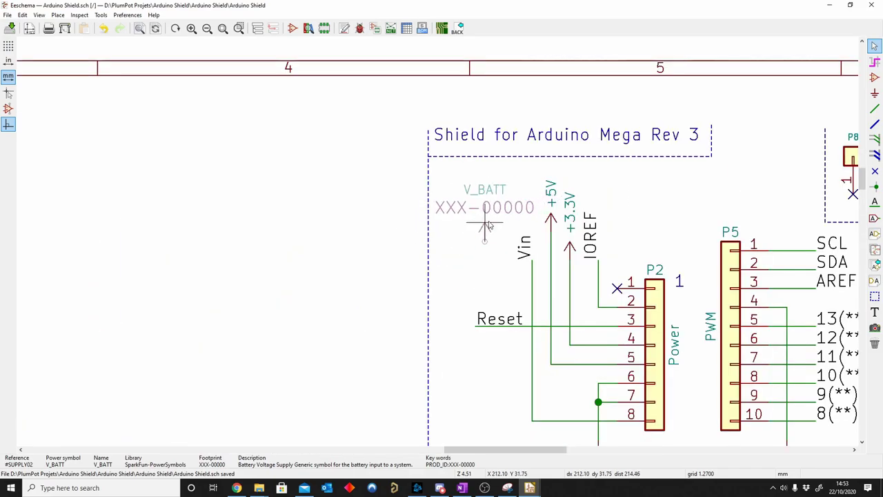
# Place V_BATT beside Vin and move the vertical wire to meet its pin.
pyautogui.click(484, 241)
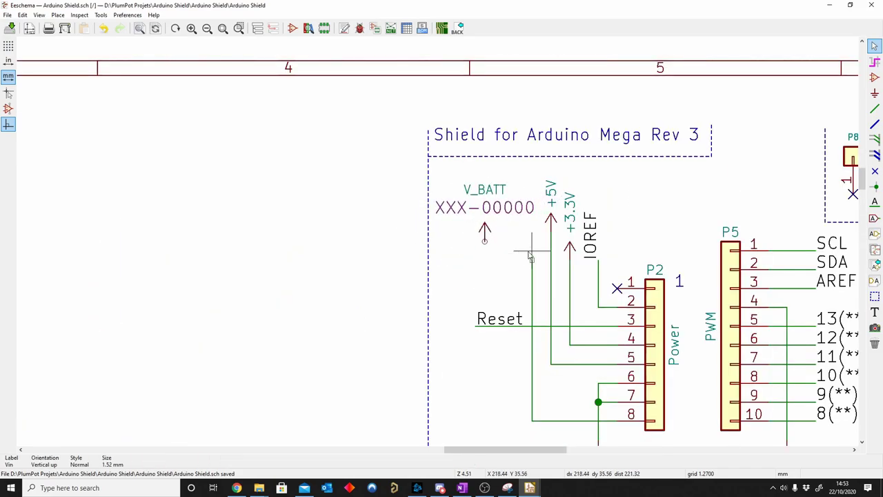
pyautogui.moveTo(522, 167); pyautogui.dragTo(442, 241)
pyautogui.click(456, 235)
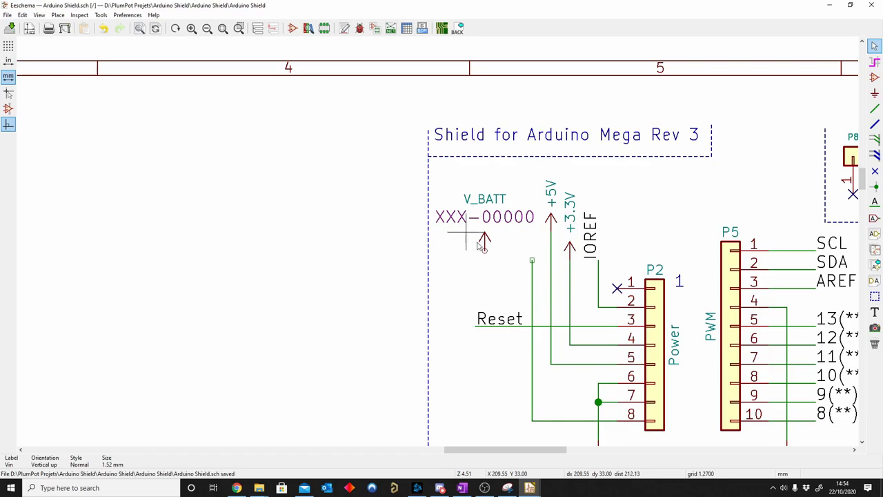
pyautogui.moveTo(533, 295); pyautogui.dragTo(485, 286)
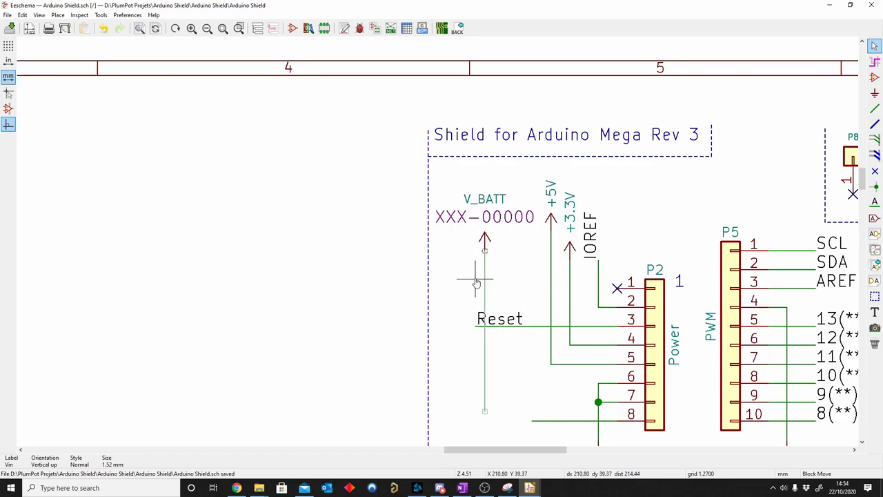
pyautogui.moveTo(522, 428); pyautogui.dragTo(532, 347, button='middle')
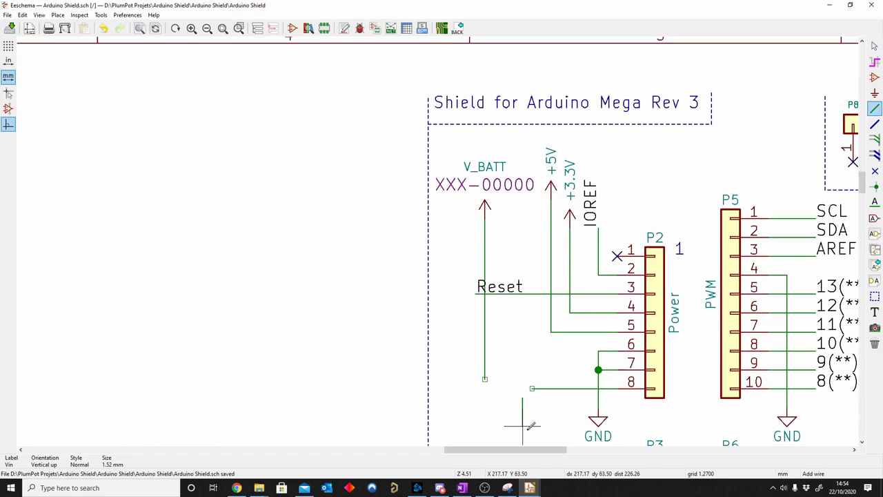
# Wire V_BATT down to the pin 8 line, then shift the symbol and wire left.
pyautogui.press('w')
pyautogui.click(532, 345)
pyautogui.doubleClick(484, 337)
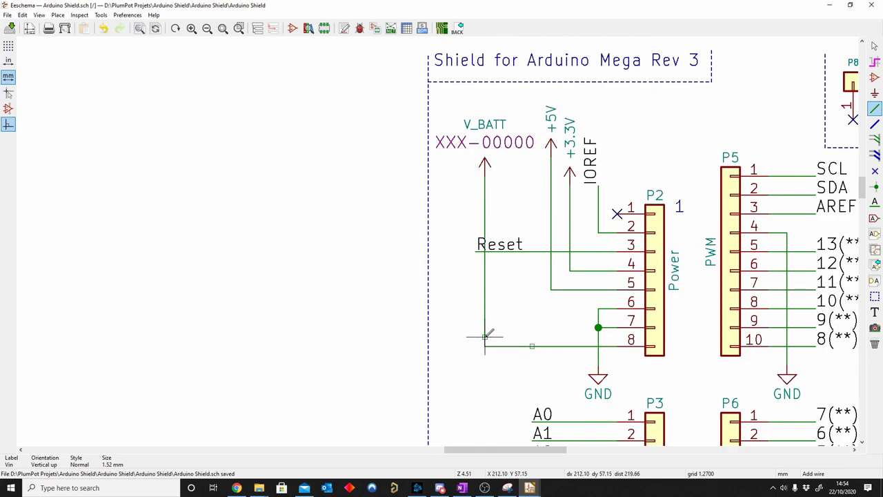
pyautogui.press('Escape')
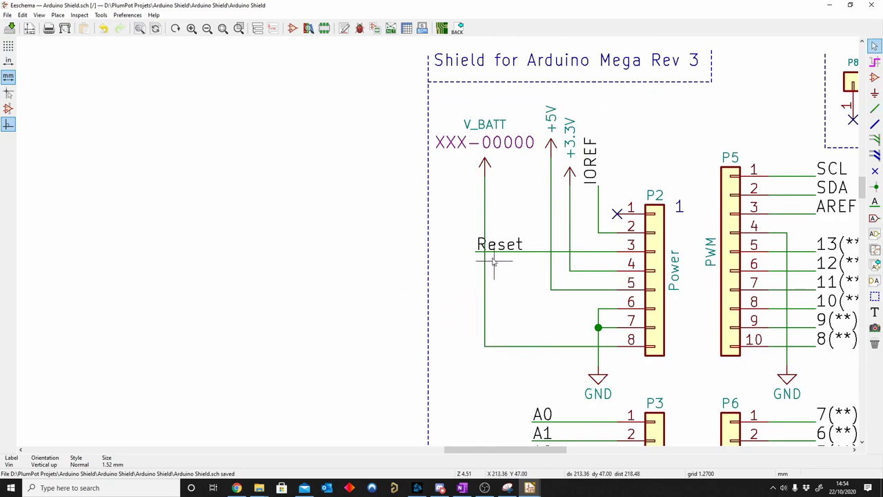
pyautogui.moveTo(484, 276); pyautogui.dragTo(465, 281)
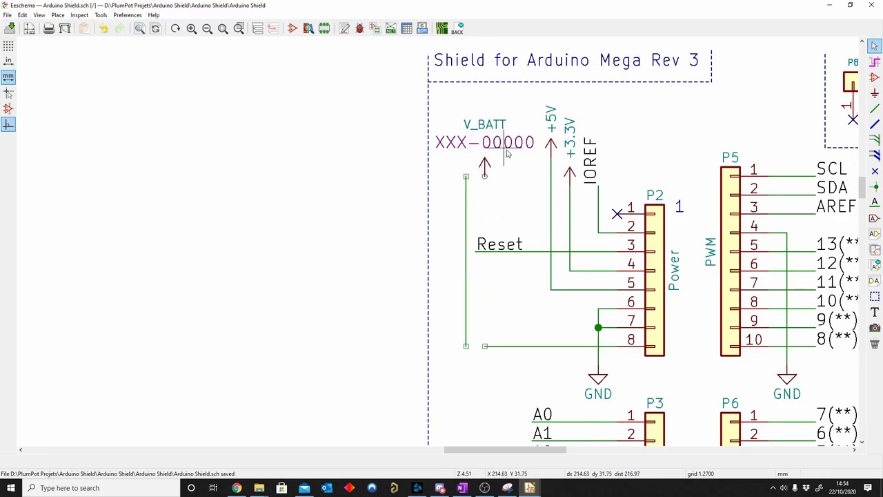
pyautogui.moveTo(477, 169); pyautogui.dragTo(458, 169)
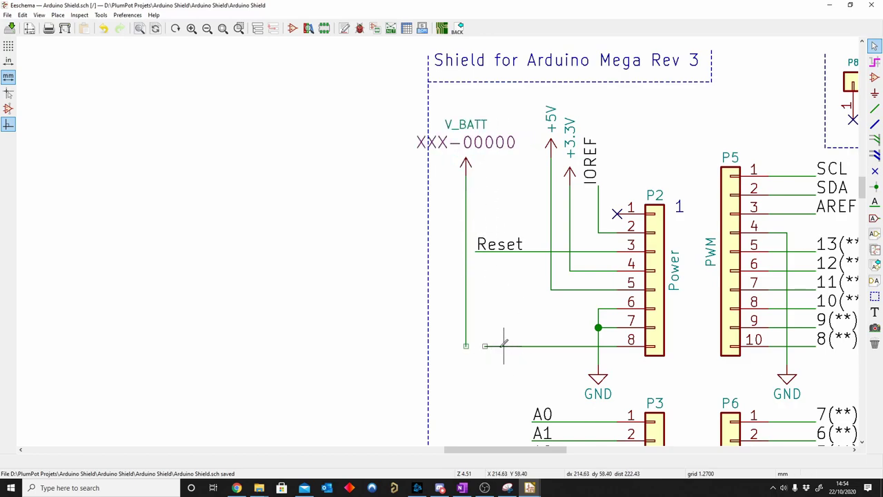
pyautogui.press('w')
pyautogui.press('Escape')
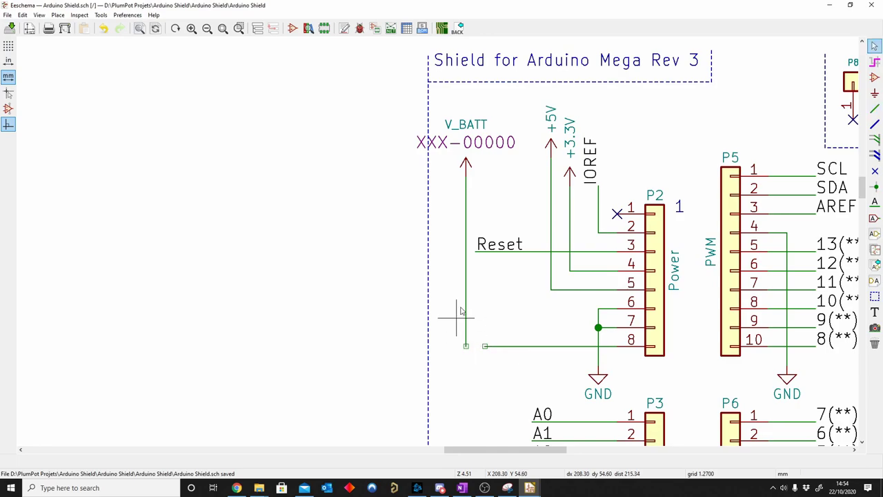
pyautogui.press('w')
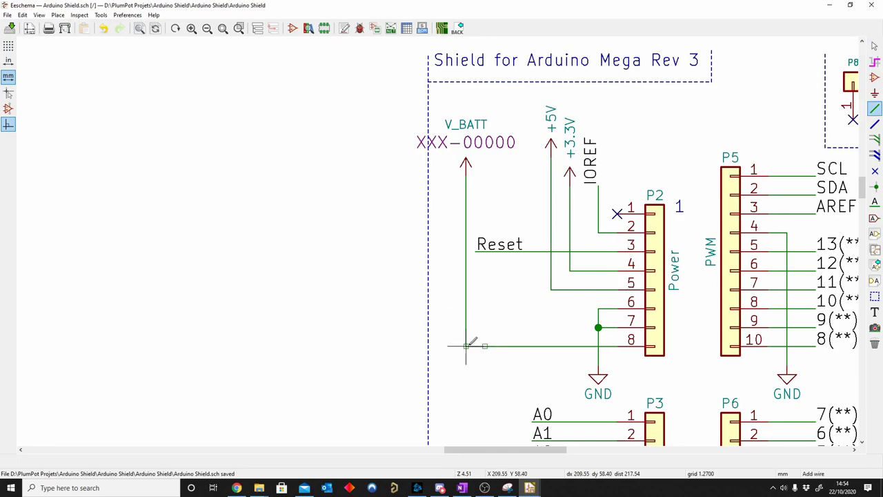
pyautogui.scroll(1, 428, 317)
pyautogui.scroll(-5, 489, 262)
pyautogui.scroll(-1, 414, 251)
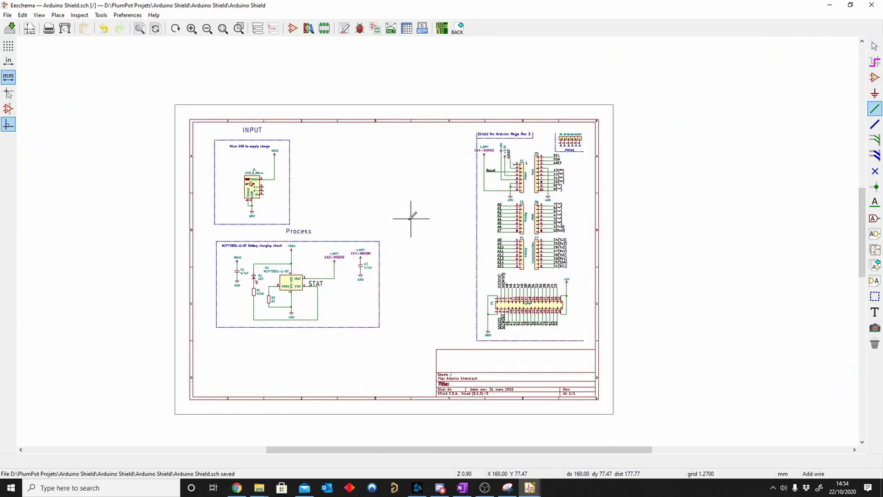
pyautogui.scroll(1, 412, 217)
pyautogui.scroll(2, 430, 241)
pyautogui.moveTo(551, 297); pyautogui.dragTo(480, 230, button='middle')
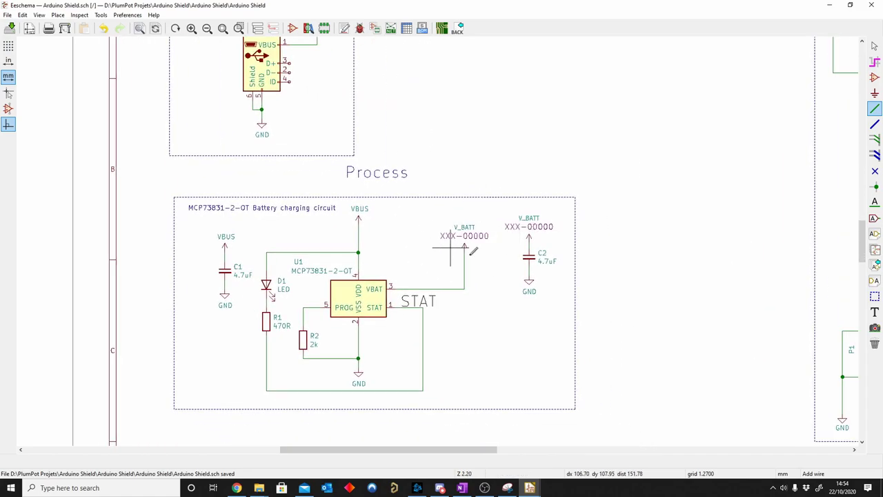
pyautogui.moveTo(547, 216); pyautogui.dragTo(563, 280, button='middle')
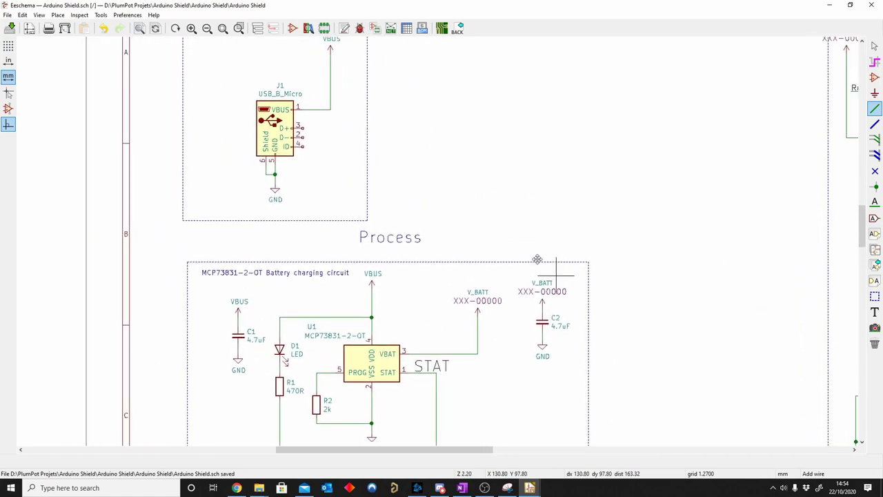
pyautogui.moveTo(592, 310); pyautogui.dragTo(487, 219, button='middle')
pyautogui.moveTo(461, 253)
pyautogui.mouseDown(button='middle')
pyautogui.moveTo(403, 233)
pyautogui.moveTo(344, 270)
pyautogui.mouseUp(button='middle')
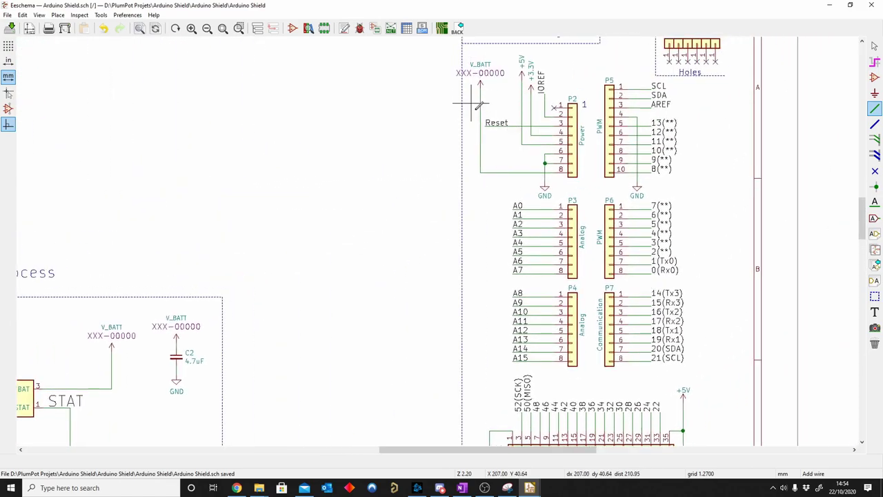
pyautogui.hscroll(-5, 320, 207)
pyautogui.scroll(-2, 320, 207)
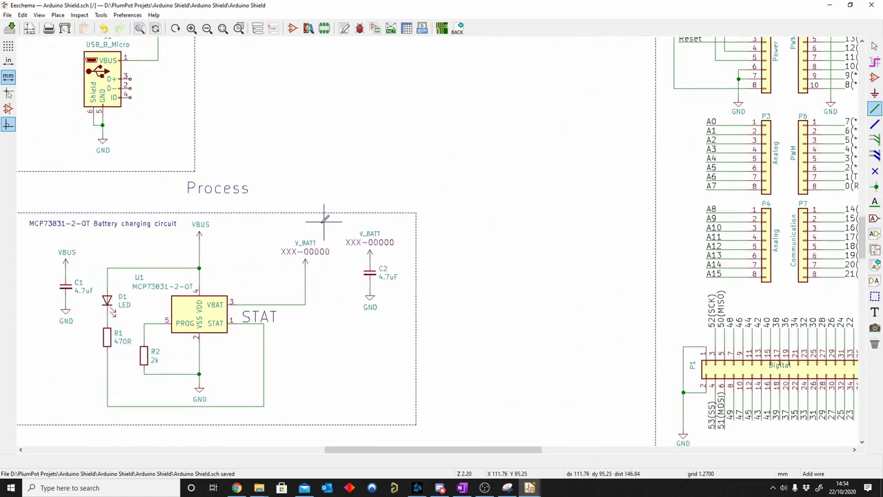
pyautogui.hscroll(-3, 324, 205)
pyautogui.scroll(2, 217, 235)
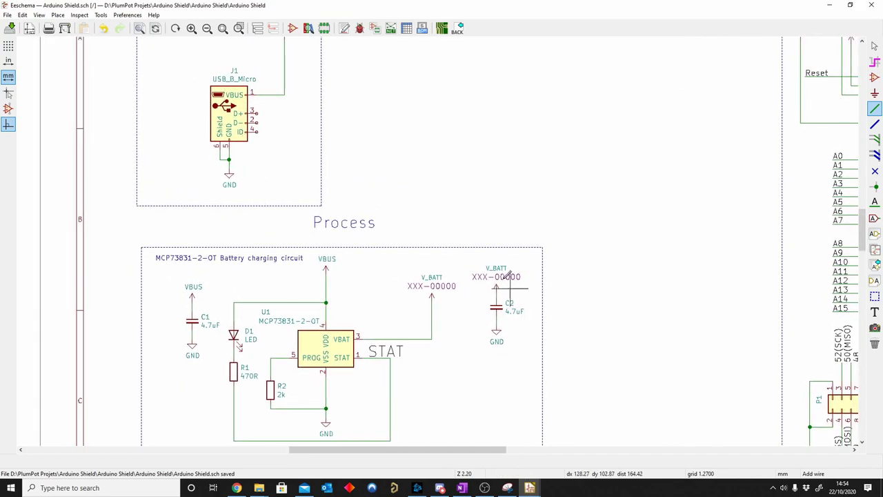
pyautogui.moveTo(532, 270); pyautogui.dragTo(304, 281, button='middle')
pyautogui.scroll(1, 555, 166)
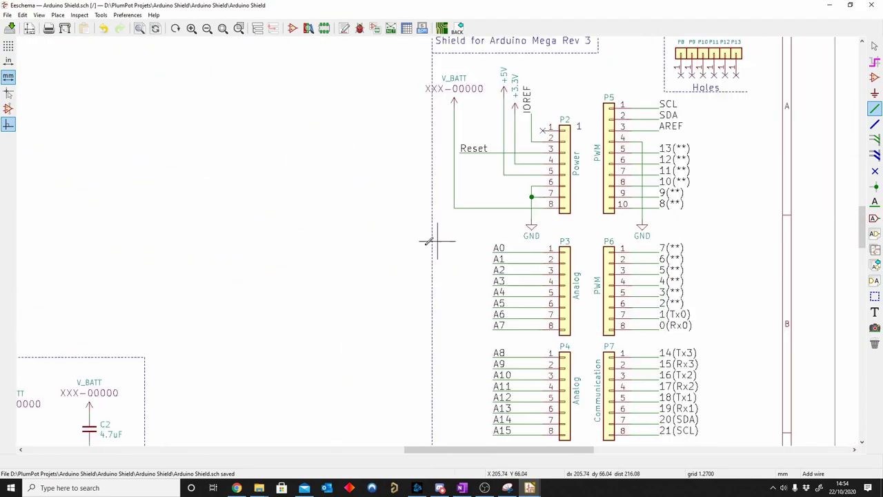
pyautogui.moveTo(89, 289); pyautogui.dragTo(410, 239, button='middle')
pyautogui.scroll(-1, 246, 320)
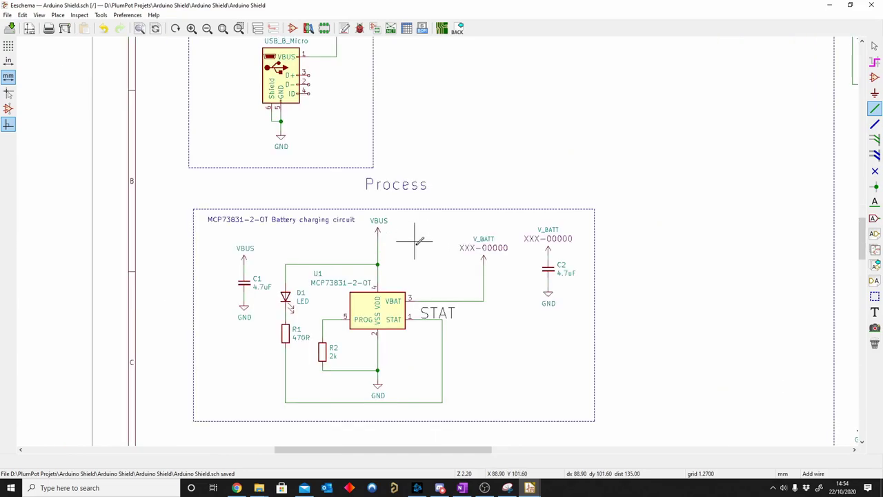
pyautogui.hscroll(2, 414, 241)
pyautogui.scroll(2, 453, 241)
pyautogui.hscroll(3, 483, 173)
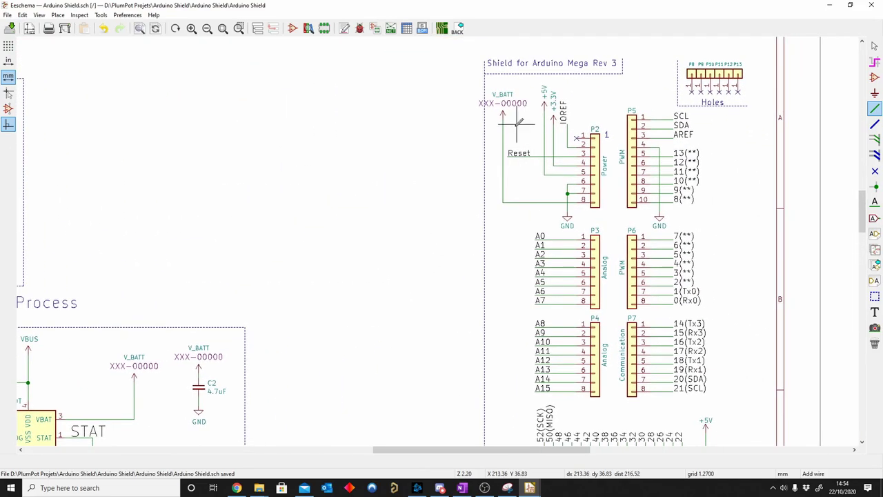
pyautogui.hscroll(-1, 344, 187)
pyautogui.hscroll(-2, 372, 183)
pyautogui.scroll(-1, 387, 181)
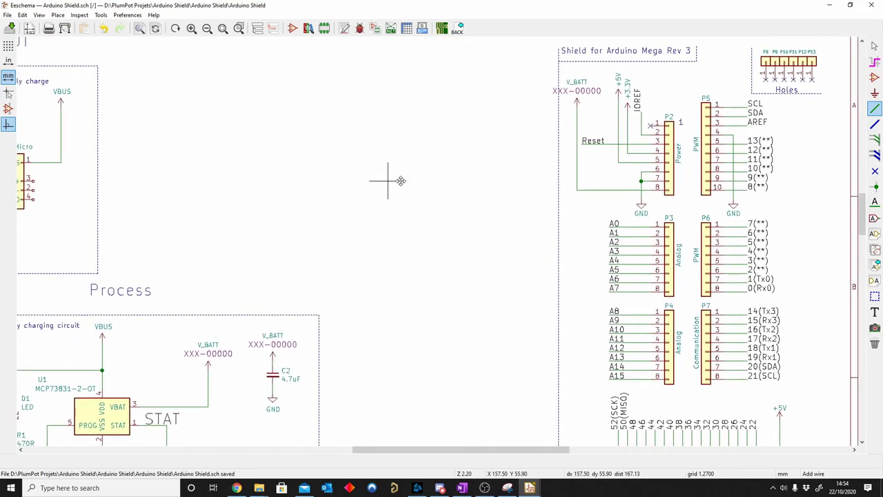
# Search the symbol library for '1x02' connectors and select Screw_Terminal_01x02.
pyautogui.hscroll(-1, 387, 181)
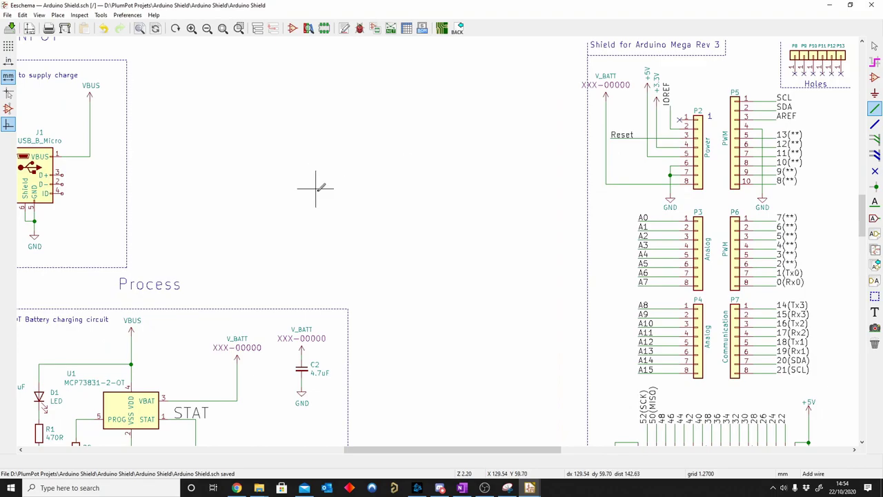
pyautogui.press('a')
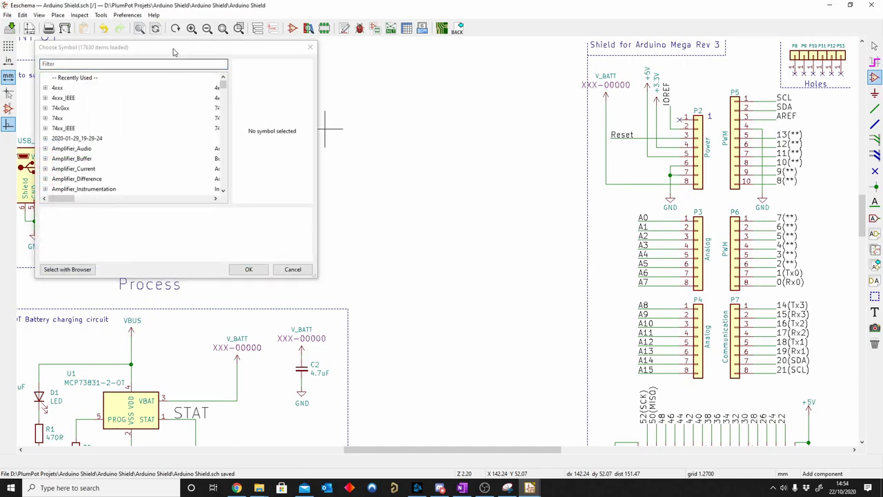
pyautogui.click(92, 64)
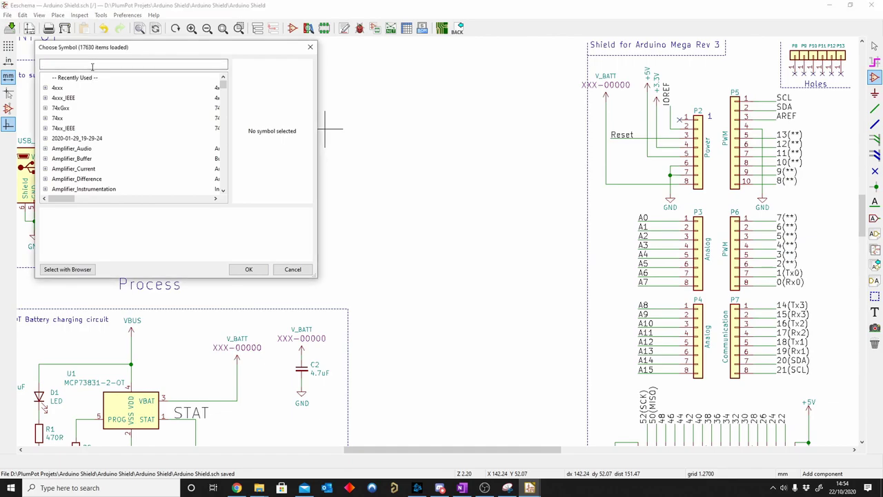
pyautogui.write('2co')
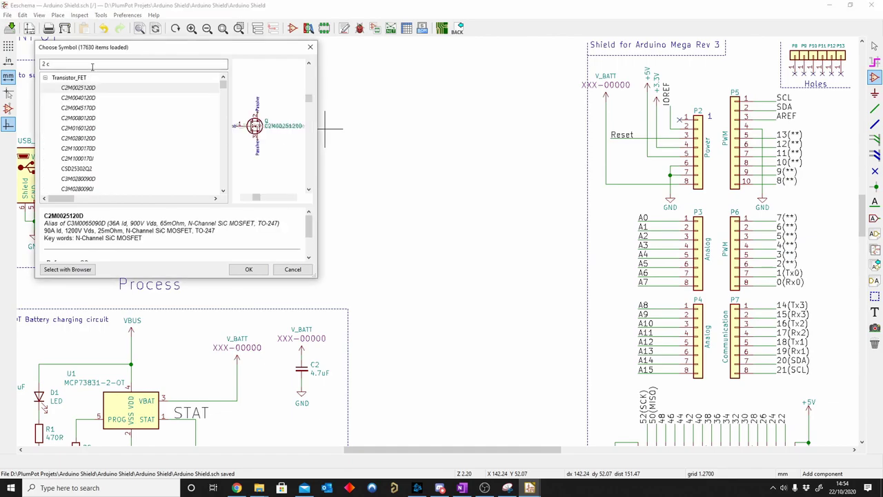
pyautogui.write('n')
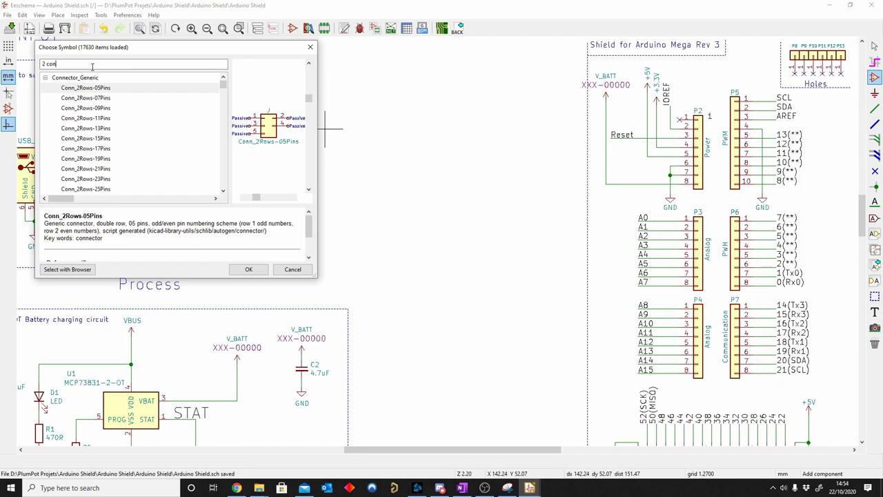
pyautogui.press('BackSpace')
pyautogui.press('BackSpace')
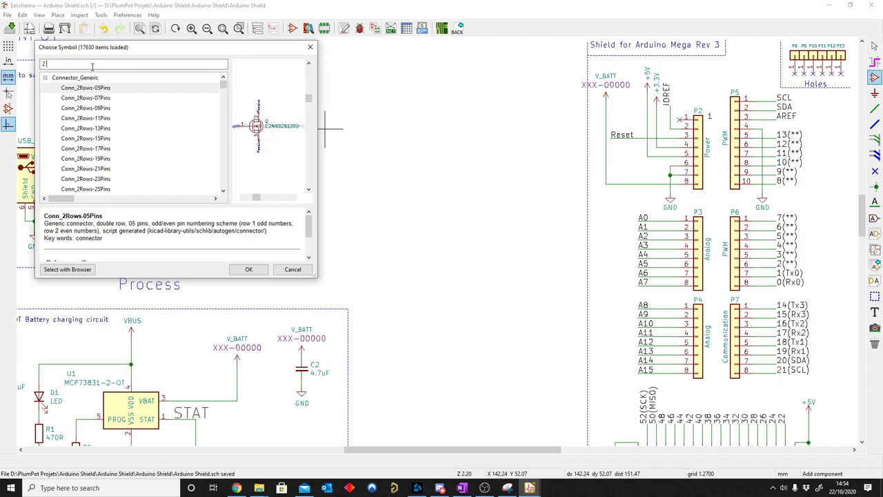
pyautogui.press('BackSpace')
pyautogui.write('Con')
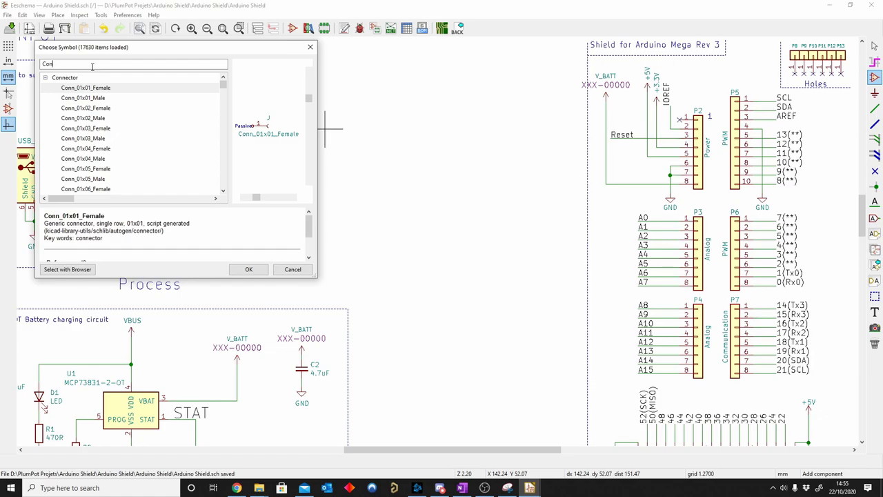
pyautogui.write('n')
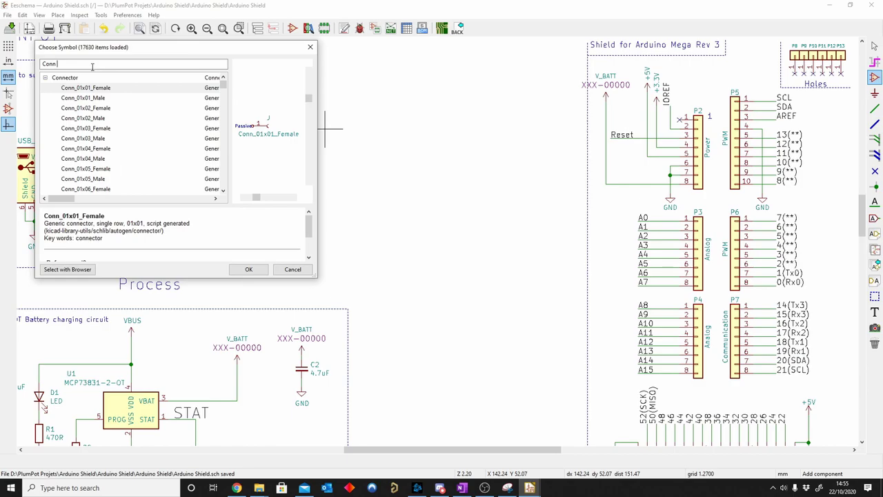
pyautogui.write('_02')
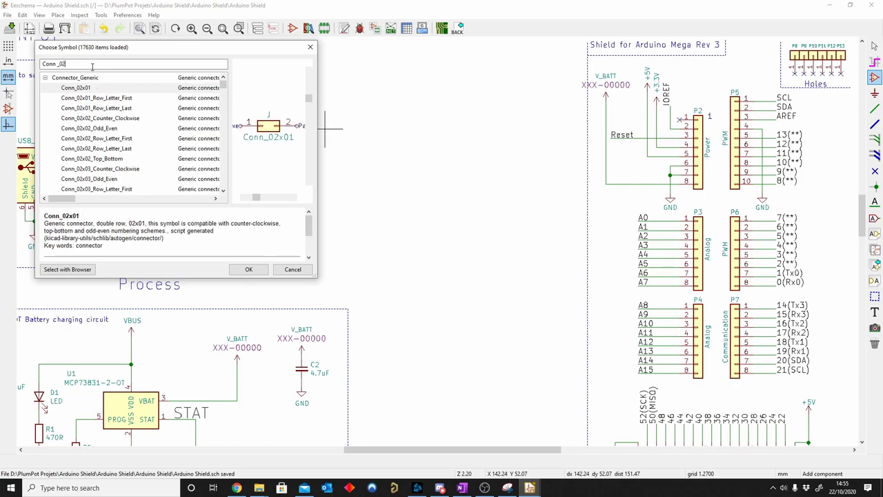
pyautogui.press('BackSpace')
pyautogui.write('1')
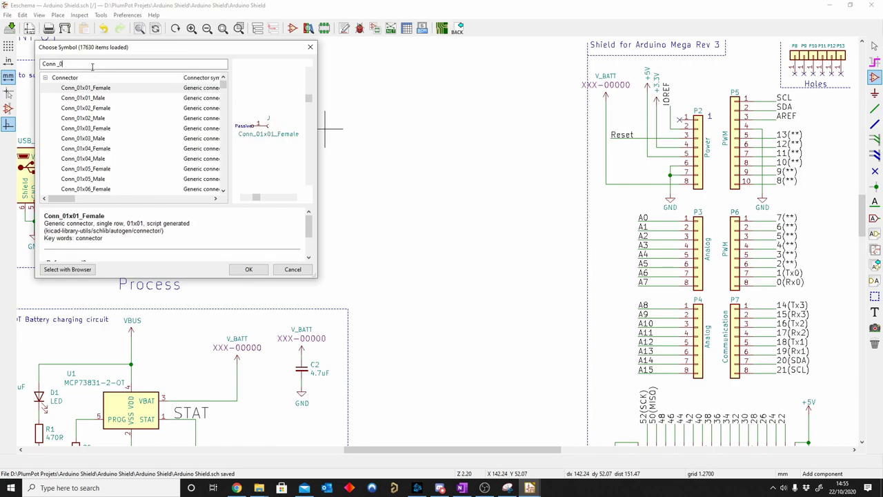
pyautogui.write('x0')
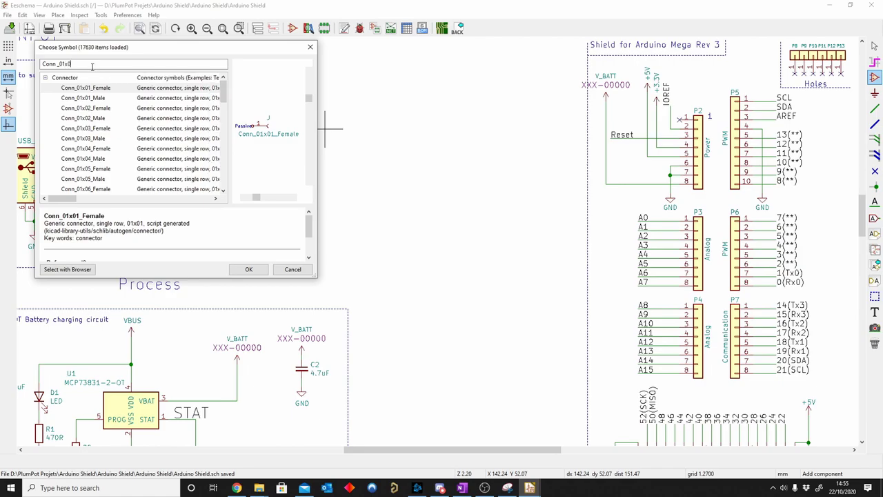
pyautogui.write('2')
pyautogui.click(104, 109)
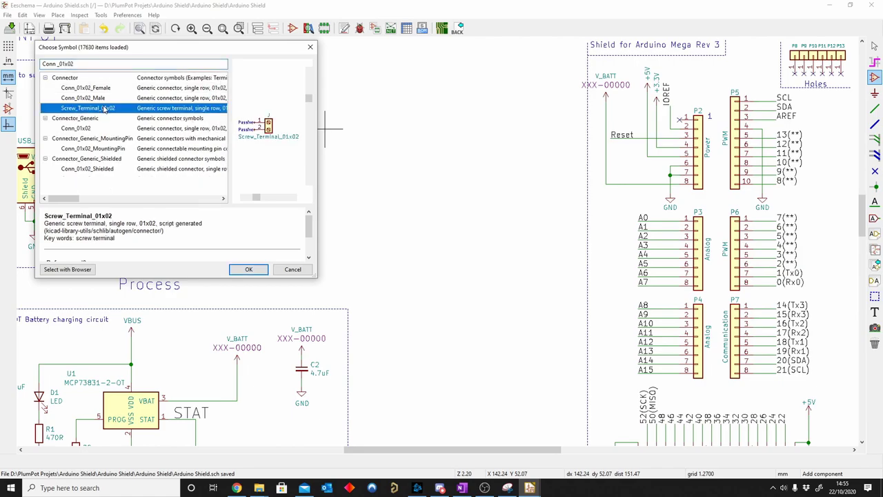
# Place the screw terminal, mirrored, on the sheet beside the INPUT block.
pyautogui.click(251, 273)
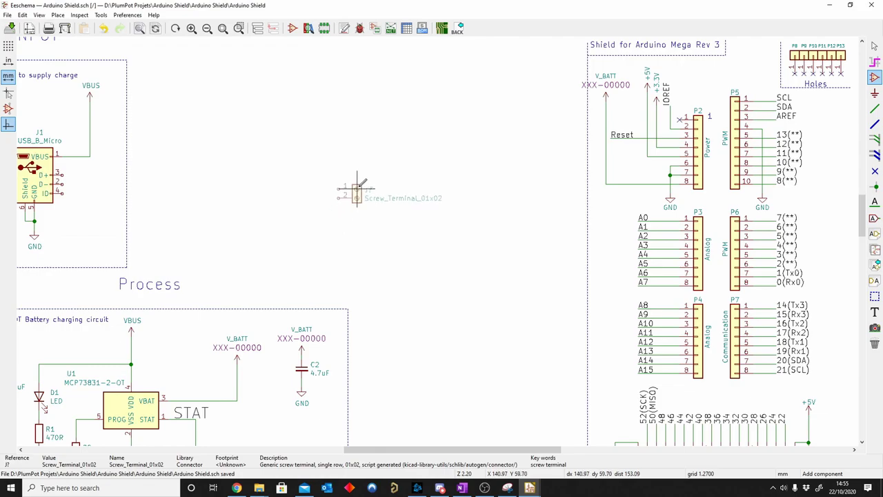
pyautogui.press('x')
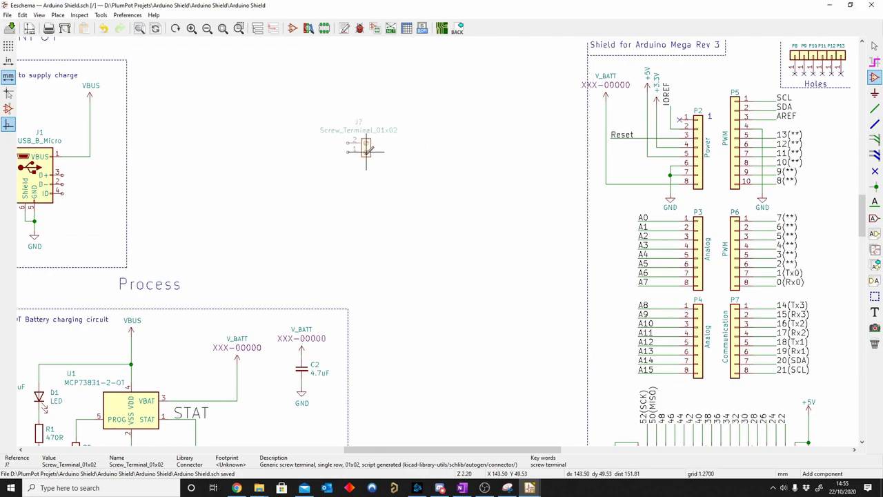
pyautogui.click(365, 149)
pyautogui.keyDown('ctrl'); pyautogui.hscroll(1, 371, 132); pyautogui.keyUp('ctrl')
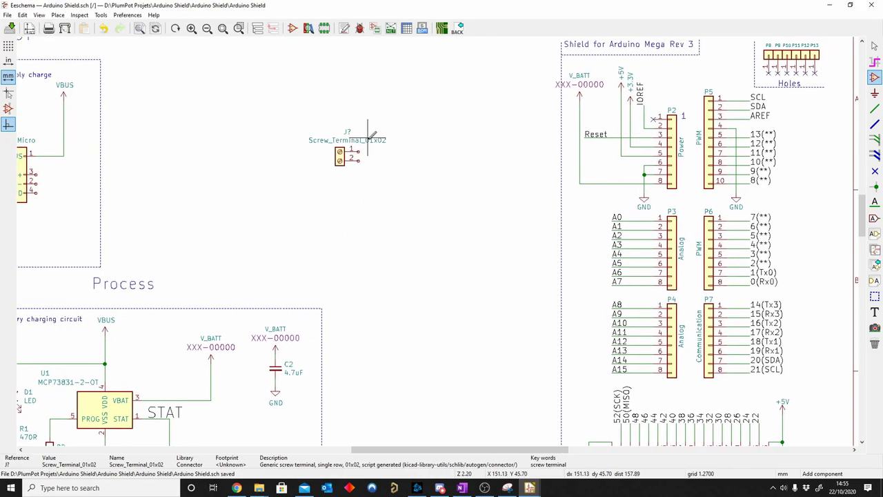
pyautogui.press('Escape')
pyautogui.scroll(4, 361, 133)
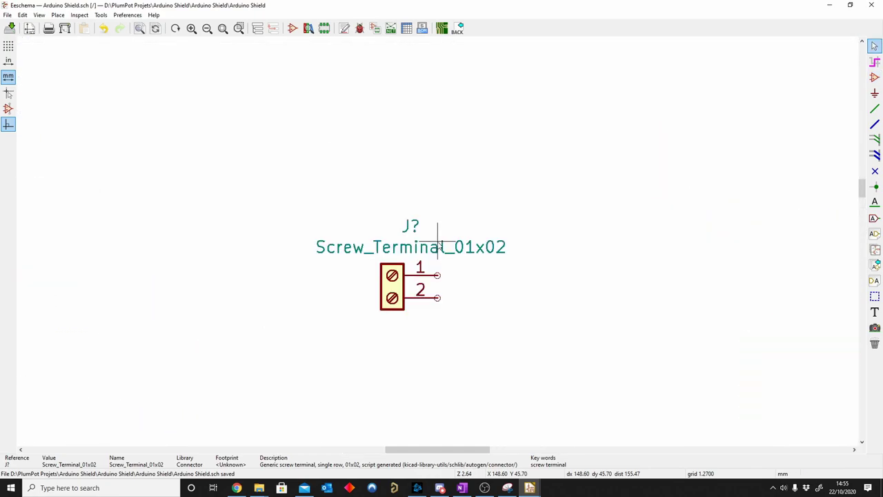
pyautogui.scroll(-4, 438, 243)
pyautogui.scroll(3, 439, 245)
pyautogui.scroll(-3, 441, 246)
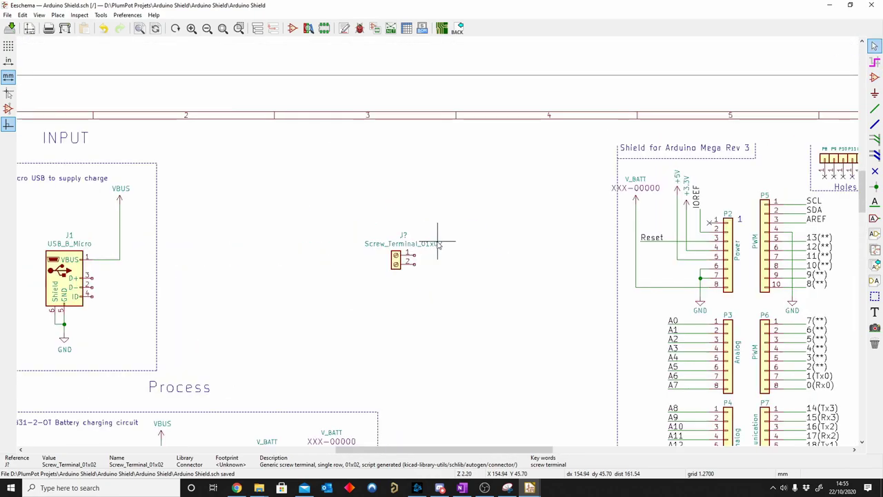
pyautogui.keyDown('shift'); pyautogui.scroll(-2, 467, 248); pyautogui.keyUp('shift')
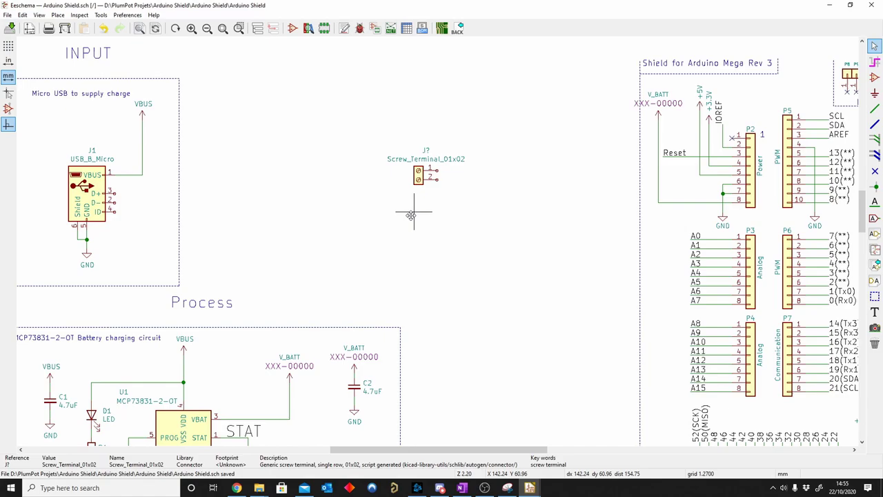
pyautogui.scroll(-2, 435, 199)
pyautogui.scroll(2, 422, 200)
pyautogui.scroll(3, 423, 192)
pyautogui.moveTo(458, 322); pyautogui.dragTo(413, 278, button='middle')
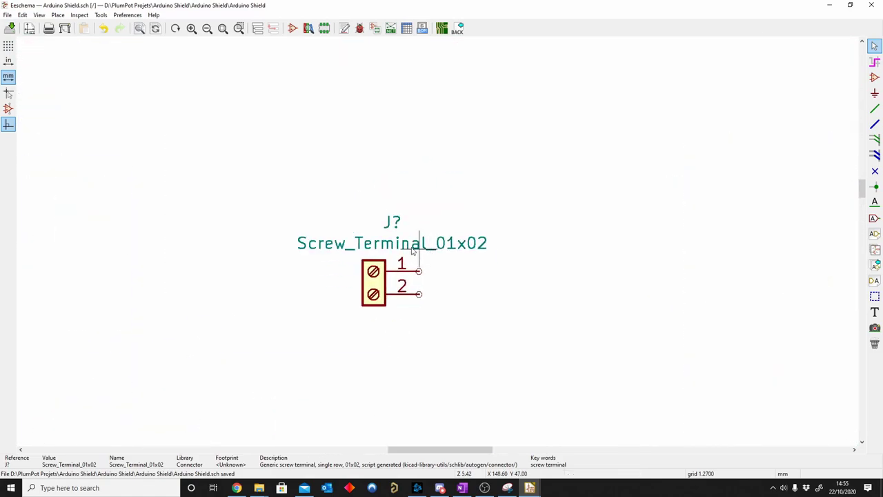
# Draw wires from both terminal pins and attach a copied V_BATT symbol to pin 1.
pyautogui.press('w')
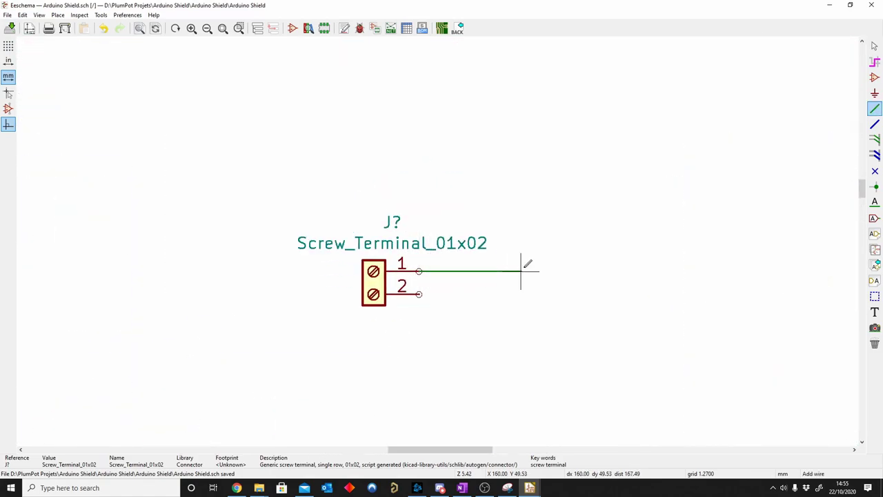
pyautogui.click(419, 294)
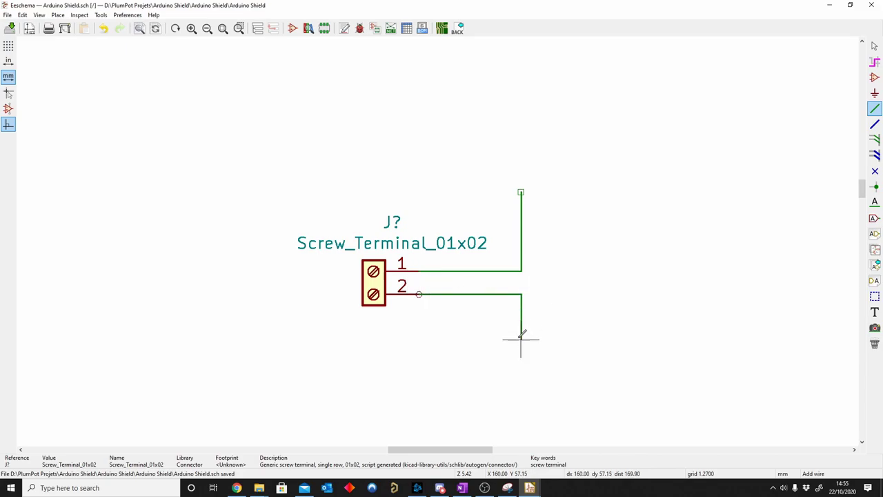
pyautogui.scroll(-1, 566, 294)
pyautogui.press('Escape')
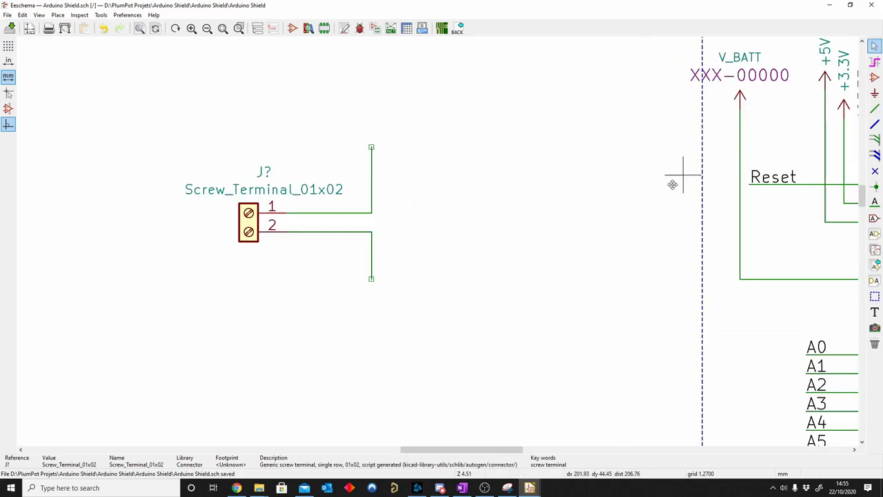
pyautogui.scroll(-1, 674, 183)
pyautogui.hotkey('ctrl', 'd')
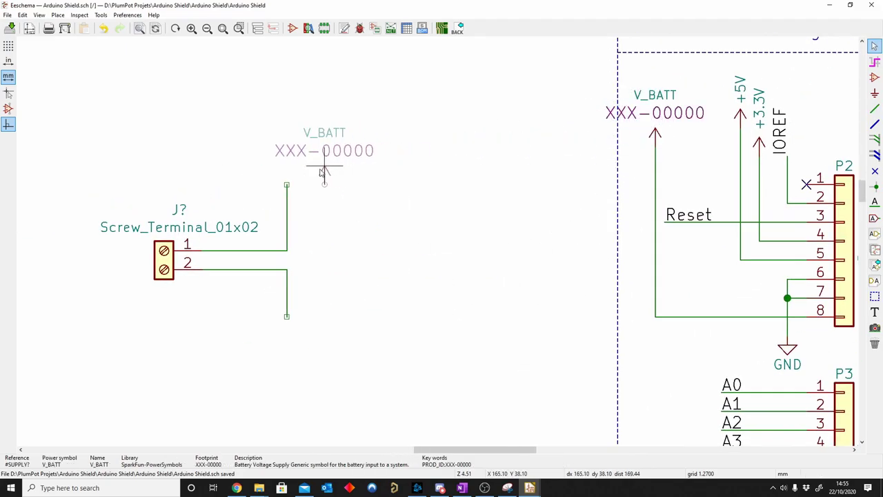
pyautogui.click(299, 187)
# Copy a ground symbol onto the screw terminal's pin 2 wire.
pyautogui.scroll(-3, 300, 187)
pyautogui.keyDown('shift'); pyautogui.scroll(-4, 535, 329); pyautogui.keyUp('shift')
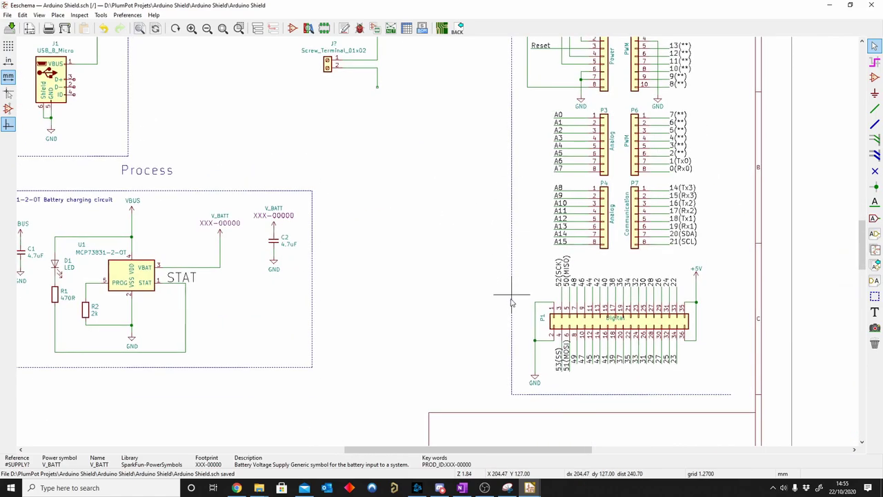
pyautogui.keyDown('shift'); pyautogui.scroll(-1, 534, 328); pyautogui.keyUp('shift')
pyautogui.hotkey('ctrl', 'd')
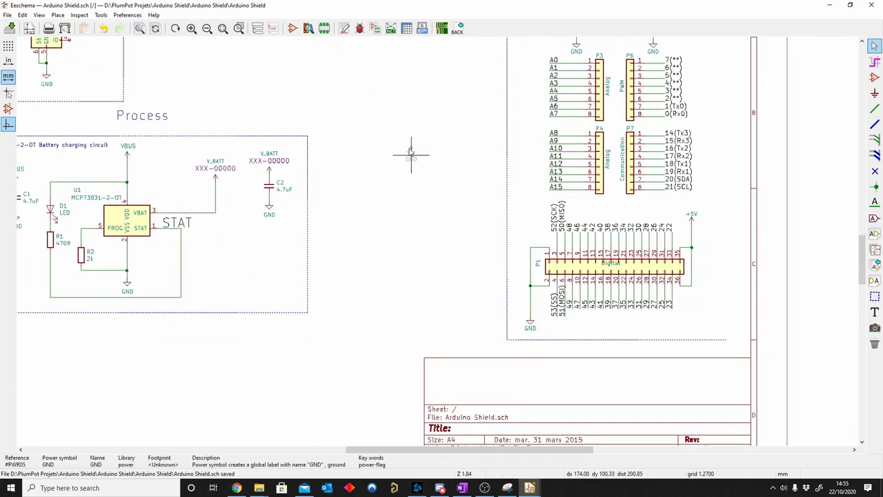
pyautogui.keyDown('shift'); pyautogui.scroll(5, 409, 150); pyautogui.keyUp('shift')
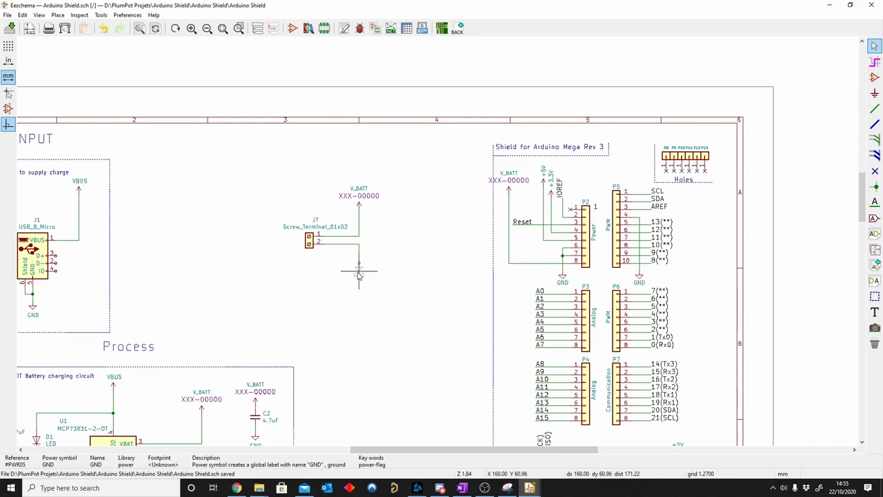
# Pan and zoom across the sheet to review the schematic before board transfer.
pyautogui.moveTo(318, 340); pyautogui.dragTo(391, 175, button='middle')
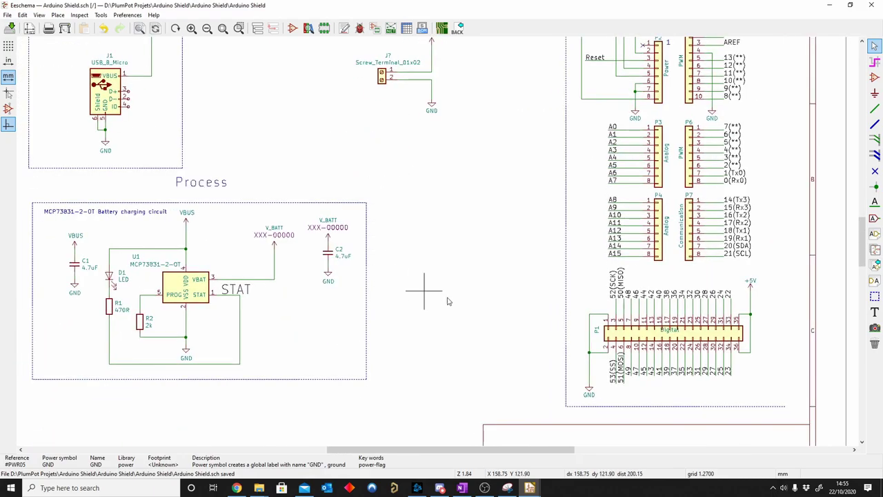
pyautogui.keyDown('shift'); pyautogui.scroll(-3, 715, 312); pyautogui.keyUp('shift')
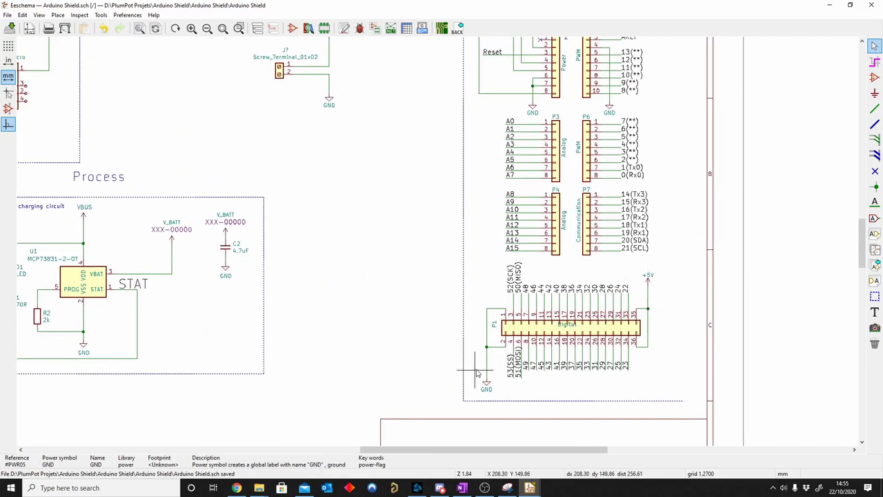
pyautogui.hscroll(-3, 329, 284)
pyautogui.scroll(2, 524, 345)
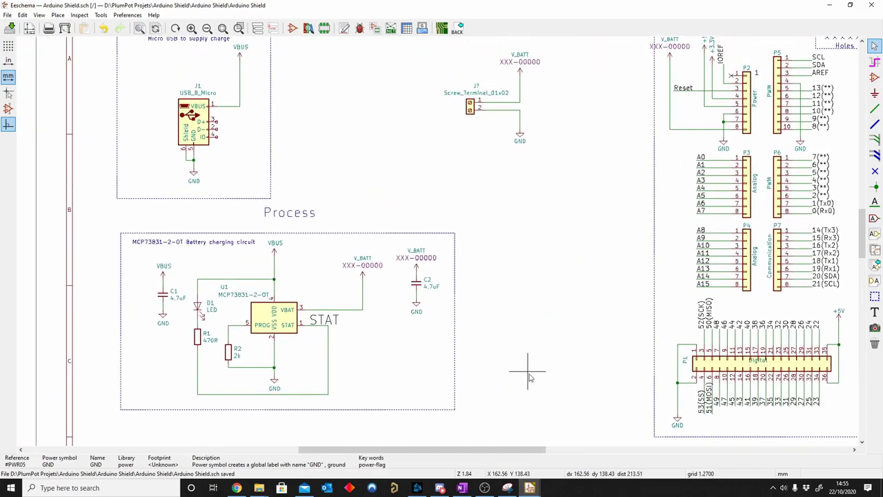
pyautogui.scroll(1, 407, 193)
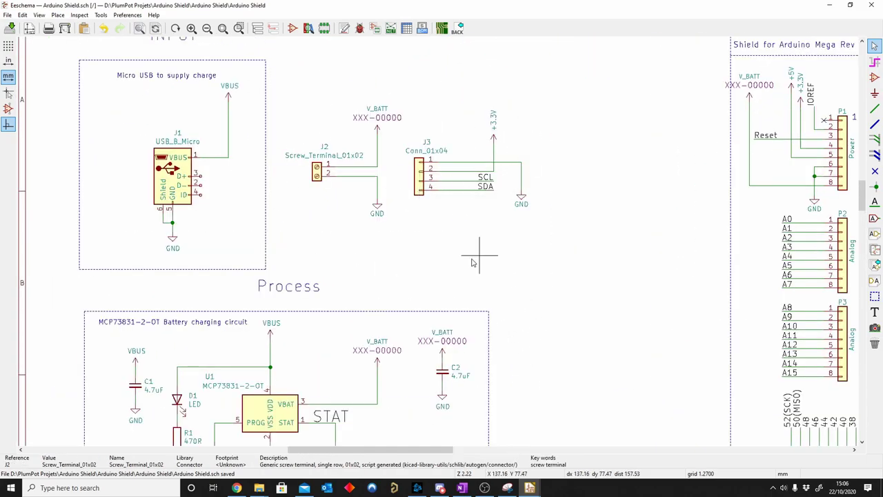
pyautogui.scroll(-1, 473, 262)
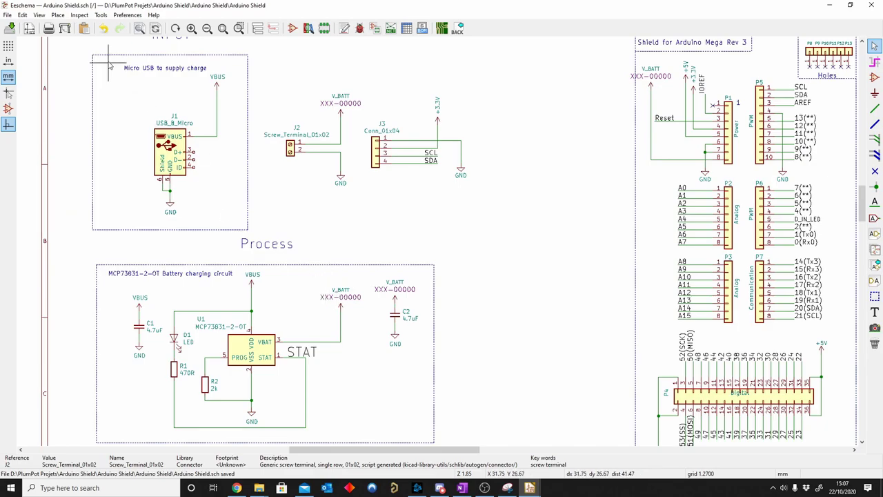
pyautogui.click(101, 17)
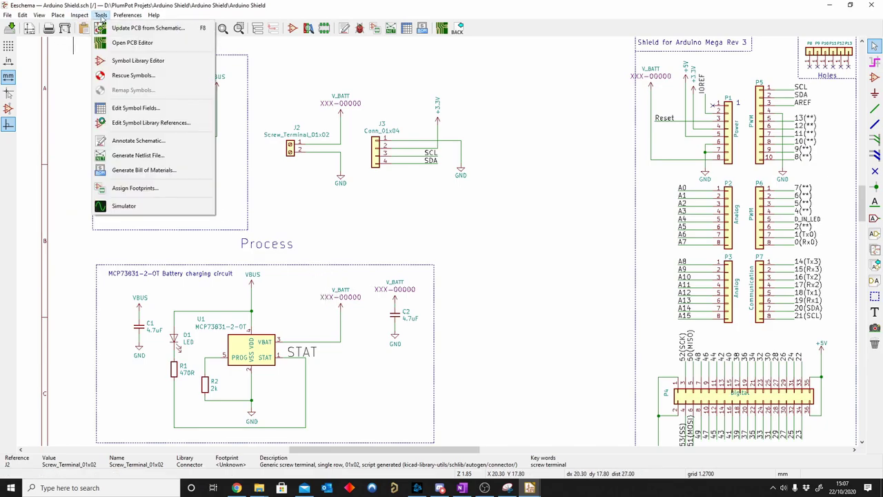
# Update the PCB from the schematic to bring in the charger and LED footprints.
pyautogui.click(119, 29)
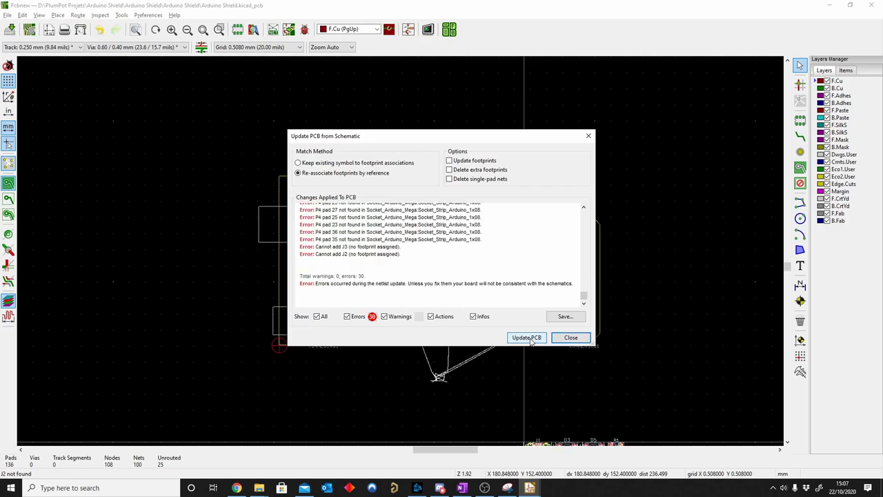
pyautogui.click(570, 337)
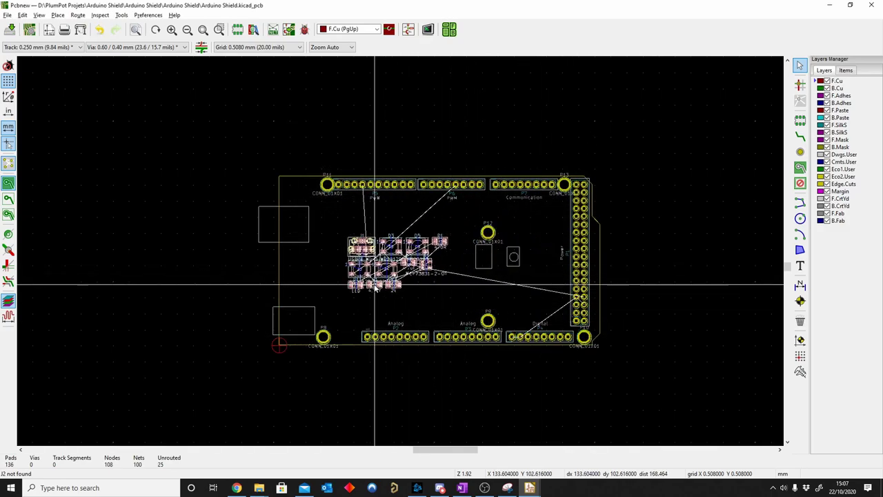
pyautogui.scroll(2, 386, 254)
pyautogui.scroll(2, 441, 245)
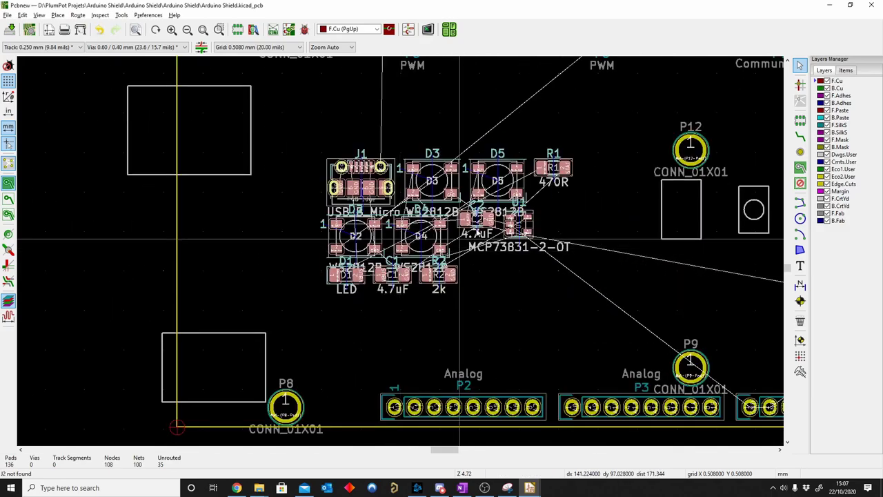
pyautogui.scroll(-1, 401, 254)
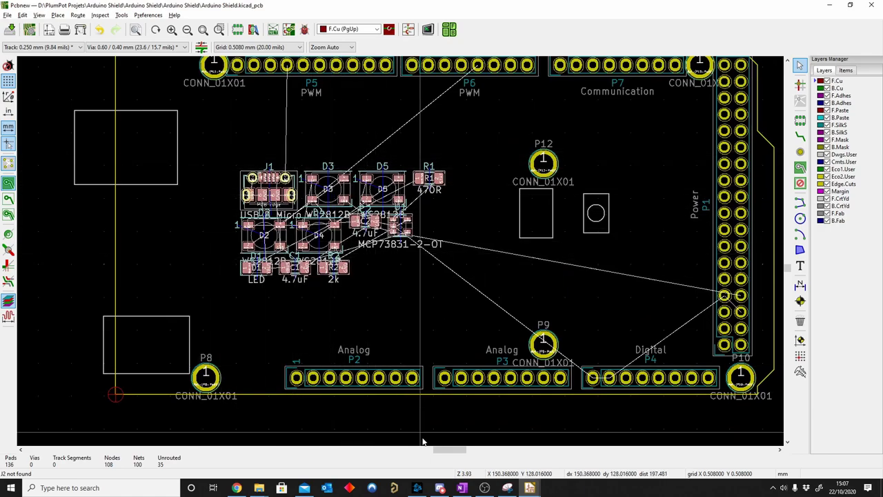
pyautogui.moveTo(529, 487)
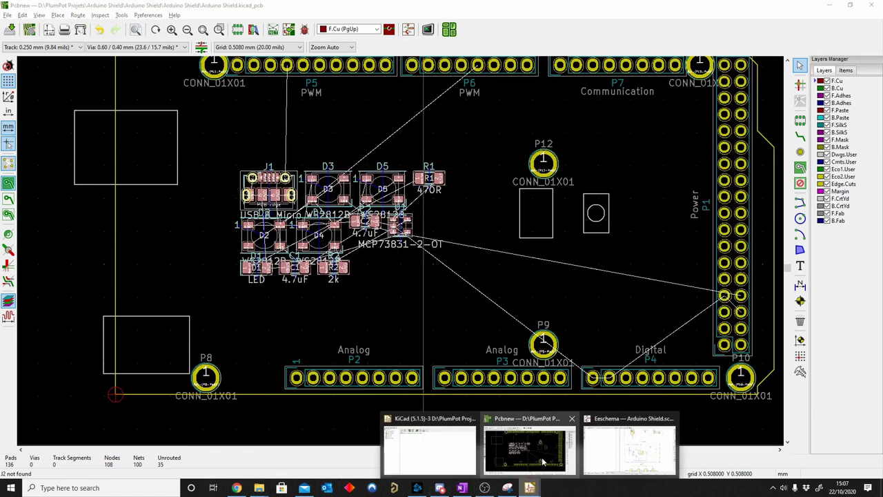
# Assign PinHeader_1x02_P2.54mm_Vertical from Connector_PinHeader_2.54mm to screw terminal J2.
pyautogui.click(639, 455)
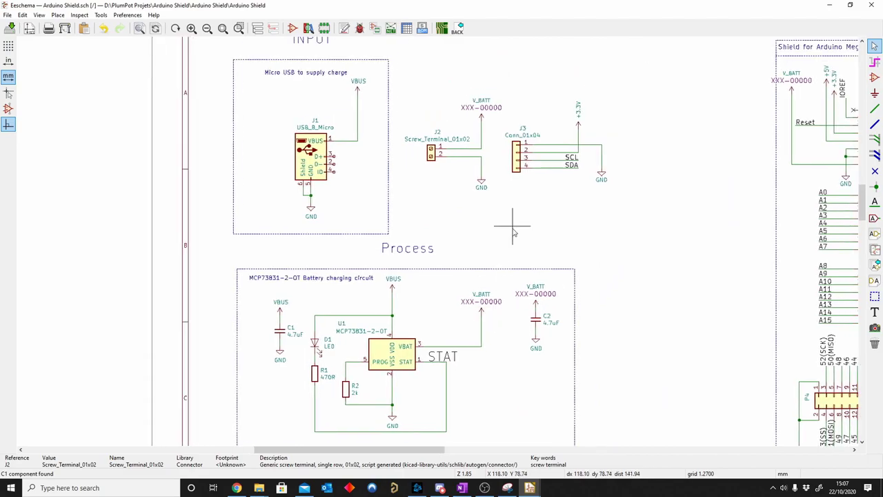
pyautogui.scroll(3, 403, 184)
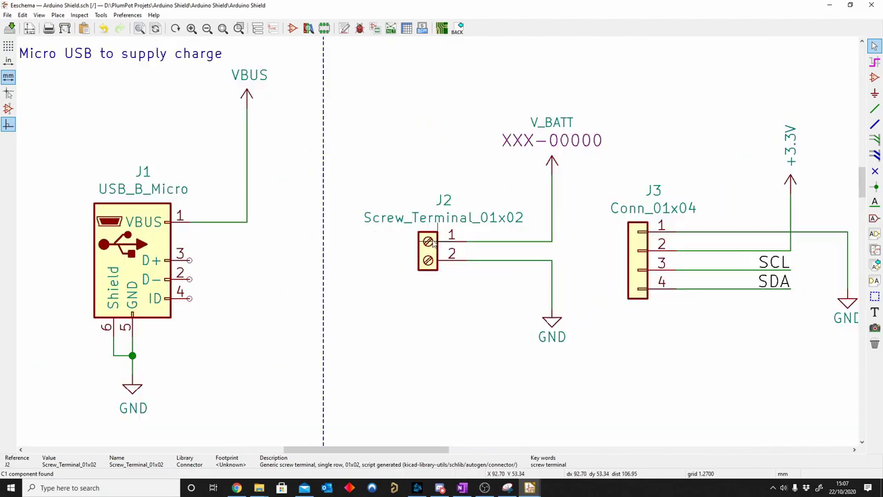
pyautogui.doubleClick(429, 253)
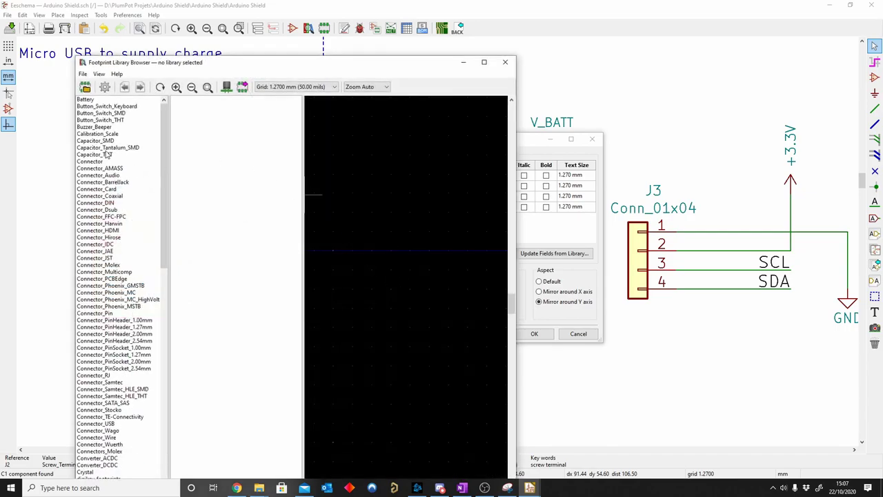
pyautogui.moveTo(226, 69); pyautogui.dragTo(247, 104)
pyautogui.click(130, 197)
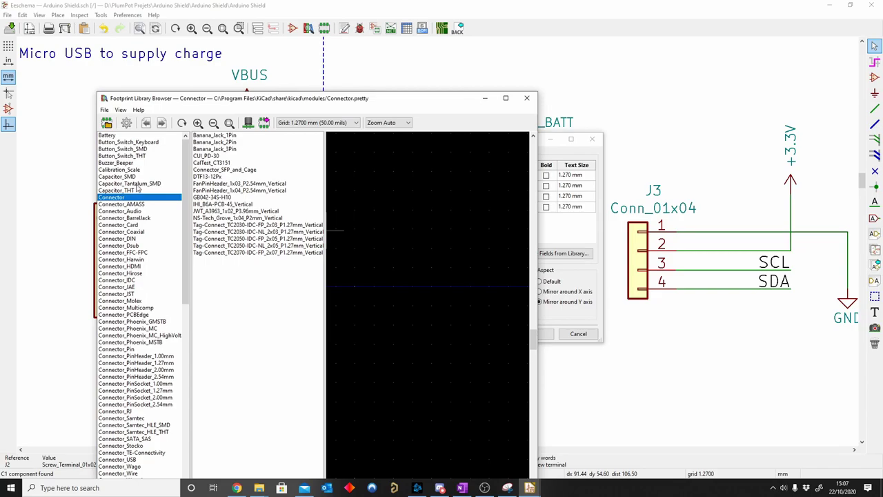
pyautogui.click(145, 198)
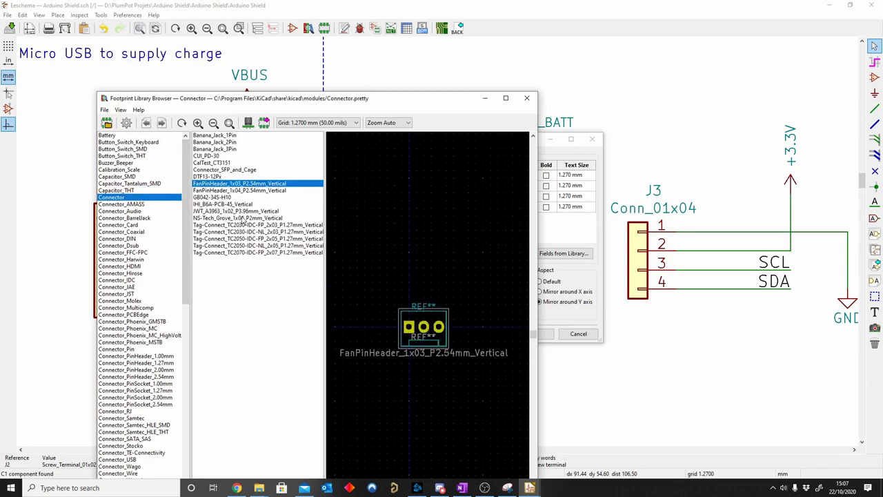
pyautogui.click(152, 238)
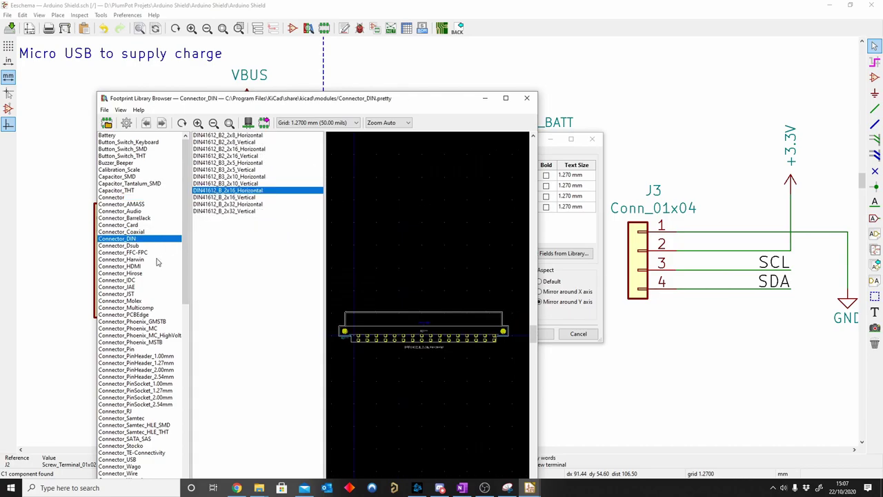
pyautogui.click(156, 377)
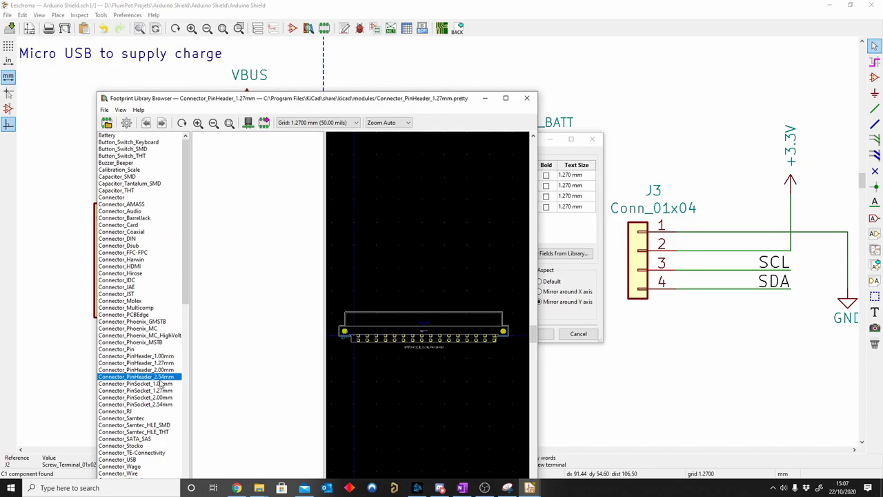
pyautogui.click(258, 176)
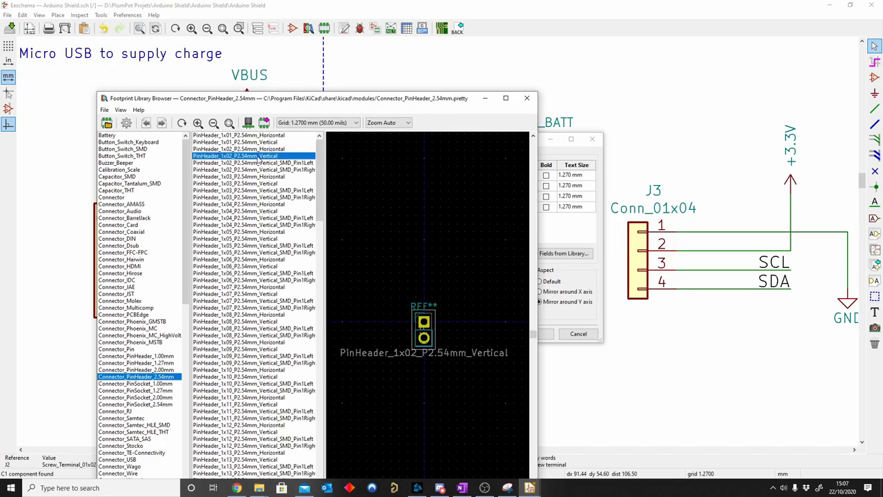
pyautogui.doubleClick(262, 157)
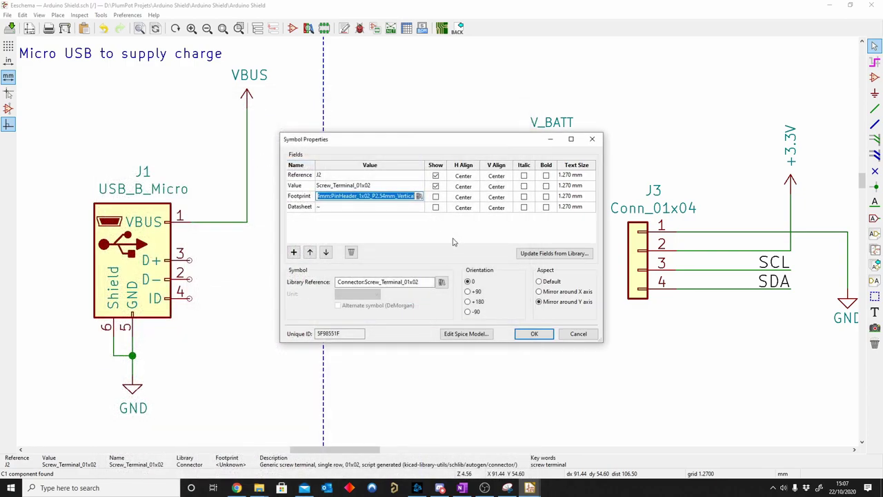
pyautogui.click(522, 333)
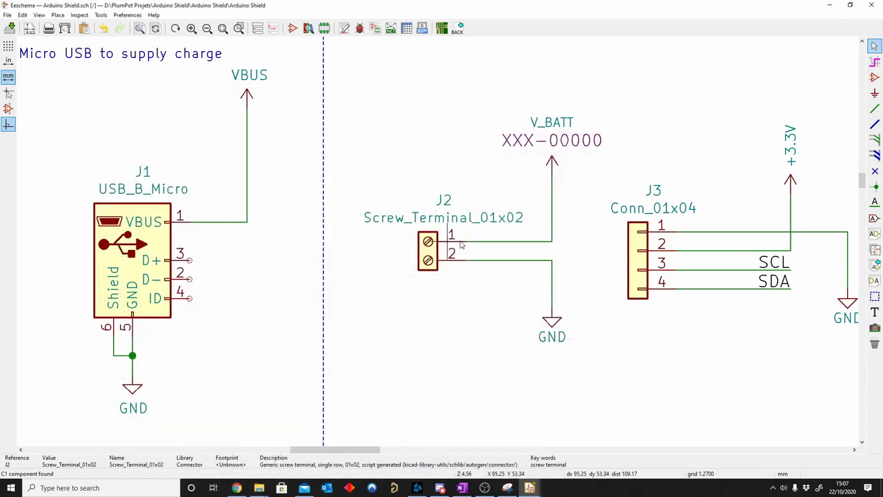
# Assign PinHeader_1x04_P2.54mm_Vertical to connector J3.
pyautogui.doubleClick(638, 265)
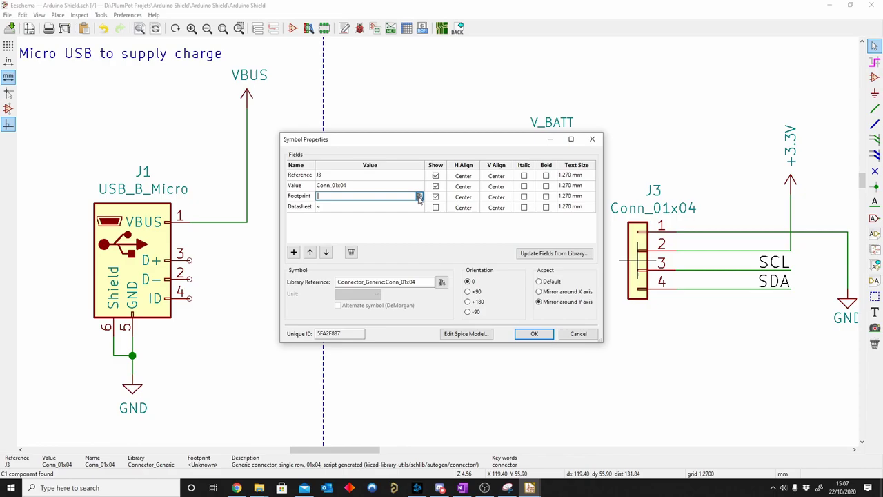
pyautogui.click(418, 196)
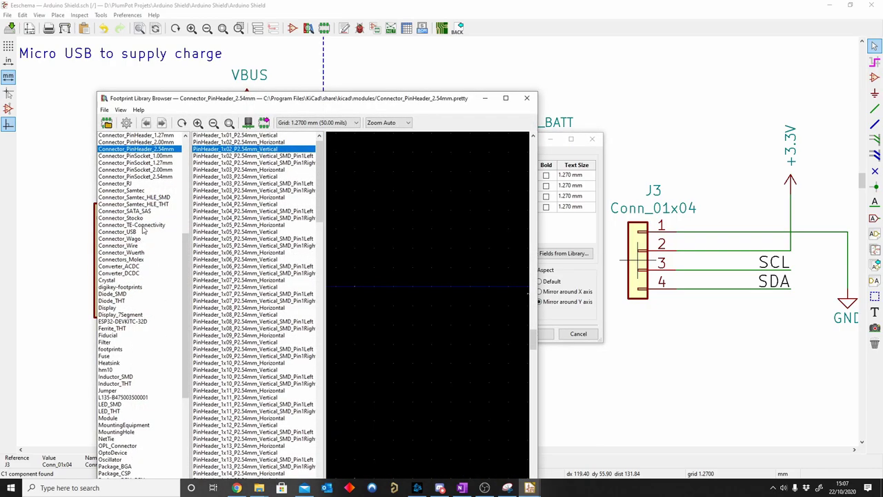
pyautogui.click(257, 198)
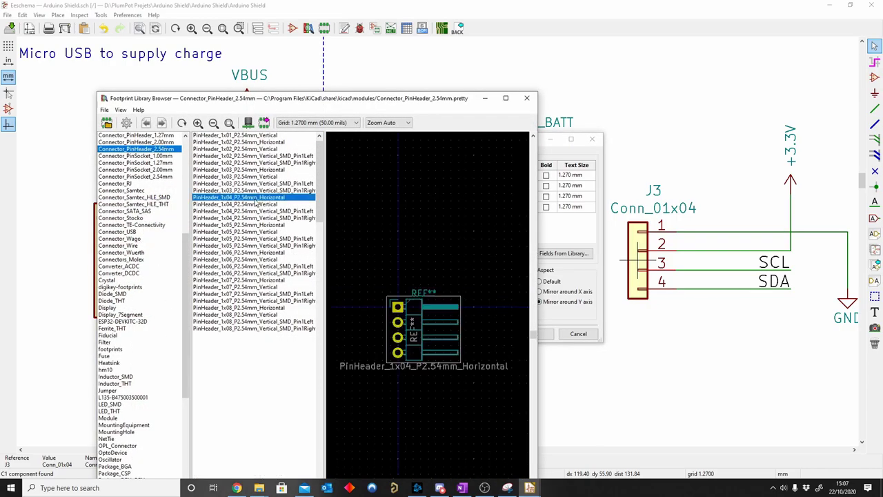
pyautogui.click(257, 204)
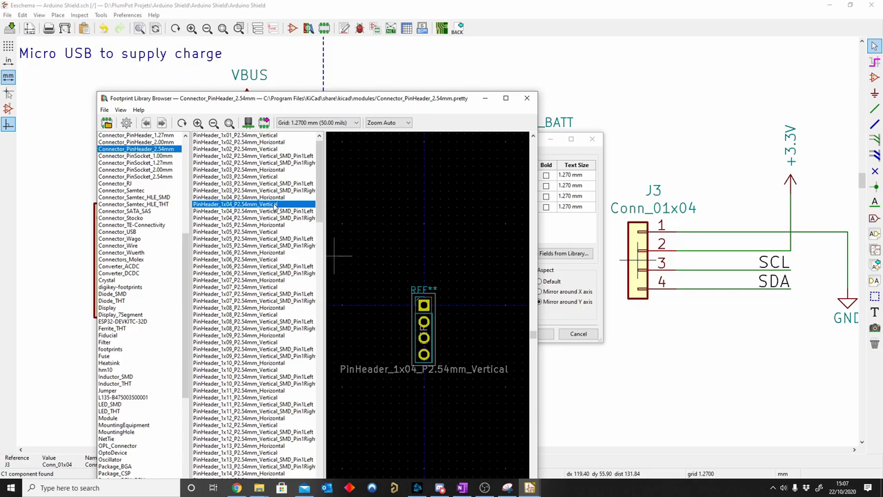
pyautogui.doubleClick(276, 205)
# Confirm J3's footprint, update the PCB from the schematic and drop J2 and J3 onto the board.
pyautogui.click(524, 336)
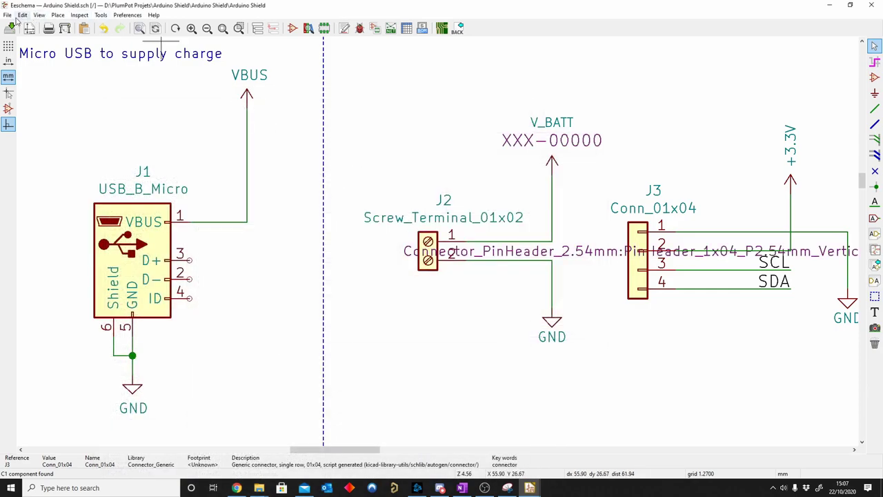
pyautogui.click(101, 15)
pyautogui.click(138, 26)
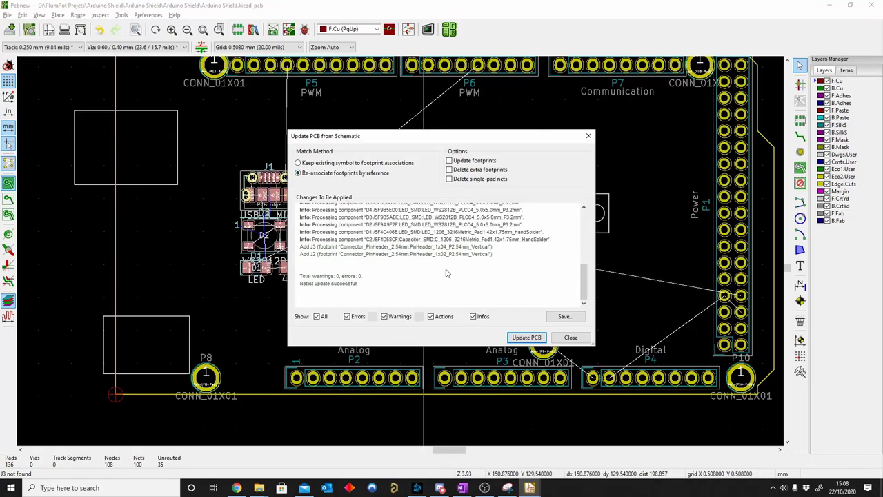
pyautogui.click(523, 338)
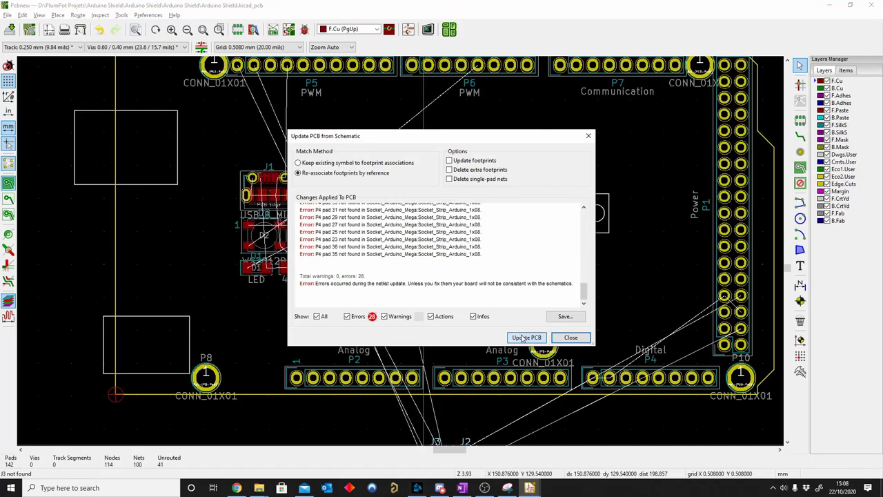
pyautogui.click(572, 338)
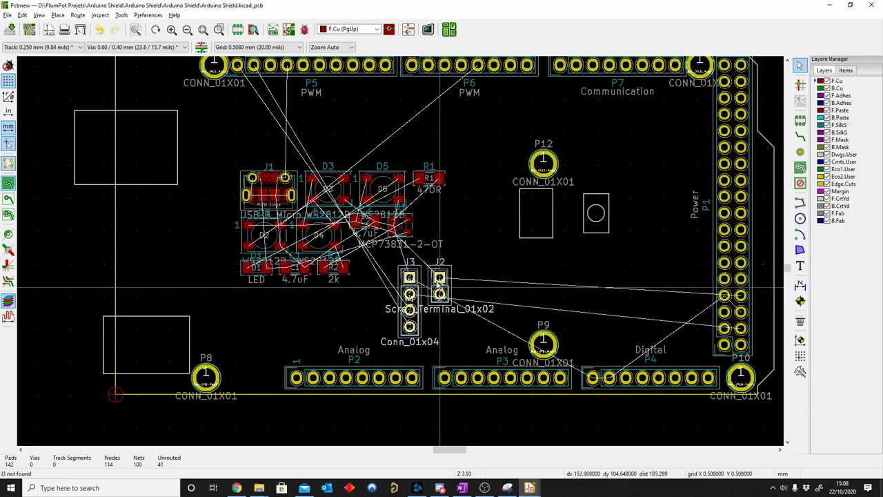
pyautogui.click(439, 285)
pyautogui.hotkey('alt', '3')
# Orbit the 3D shield model to inspect it from top, underside and oblique angles.
pyautogui.moveTo(367, 367)
pyautogui.mouseDown()
pyautogui.moveTo(272, 268)
pyautogui.moveTo(185, 379)
pyautogui.moveTo(341, 317)
pyautogui.mouseUp()
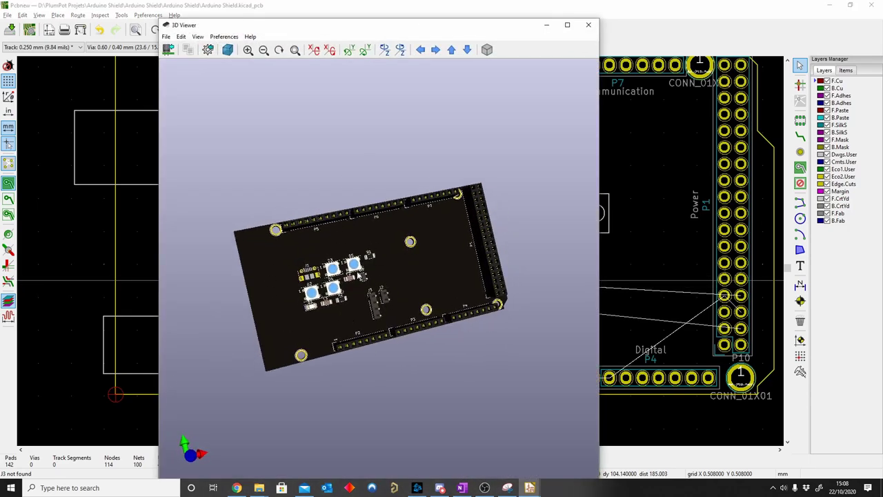
pyautogui.moveTo(357, 275)
pyautogui.mouseDown()
pyautogui.moveTo(246, 360)
pyautogui.moveTo(288, 334)
pyautogui.moveTo(428, 318)
pyautogui.moveTo(392, 321)
pyautogui.mouseUp()
pyautogui.scroll(2, 386, 324)
pyautogui.moveTo(384, 285)
pyautogui.mouseDown()
pyautogui.moveTo(236, 301)
pyautogui.moveTo(394, 329)
pyautogui.moveTo(377, 336)
pyautogui.moveTo(355, 298)
pyautogui.mouseUp()
pyautogui.moveTo(468, 264)
pyautogui.mouseDown()
pyautogui.moveTo(468, 252)
pyautogui.moveTo(448, 256)
pyautogui.moveTo(322, 323)
pyautogui.moveTo(432, 268)
pyautogui.moveTo(328, 306)
pyautogui.moveTo(475, 406)
pyautogui.mouseUp()
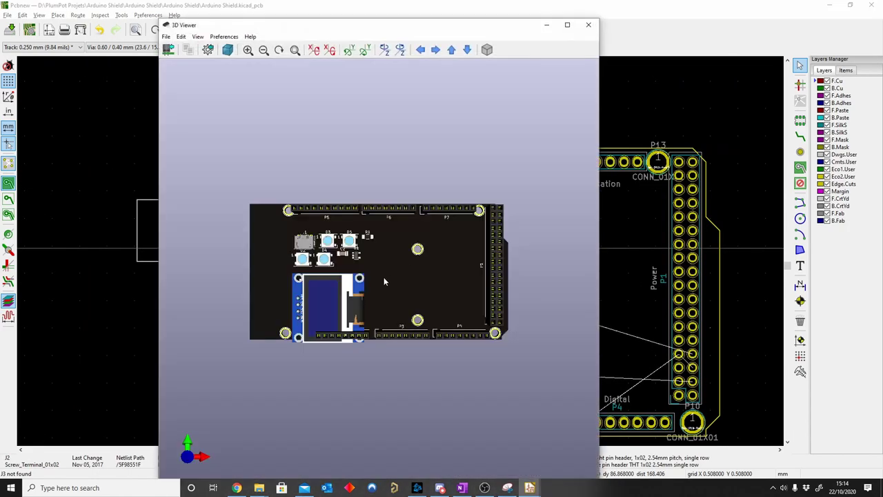
pyautogui.moveTo(384, 280)
pyautogui.mouseDown()
pyautogui.moveTo(433, 276)
pyautogui.moveTo(364, 304)
pyautogui.mouseUp()
pyautogui.moveTo(342, 259)
pyautogui.mouseDown()
pyautogui.moveTo(222, 269)
pyautogui.moveTo(506, 266)
pyautogui.moveTo(435, 256)
pyautogui.moveTo(327, 324)
pyautogui.moveTo(336, 337)
pyautogui.moveTo(293, 306)
pyautogui.moveTo(388, 203)
pyautogui.mouseUp()
pyautogui.moveTo(436, 270)
pyautogui.mouseDown()
pyautogui.moveTo(376, 324)
pyautogui.moveTo(319, 325)
pyautogui.mouseUp()
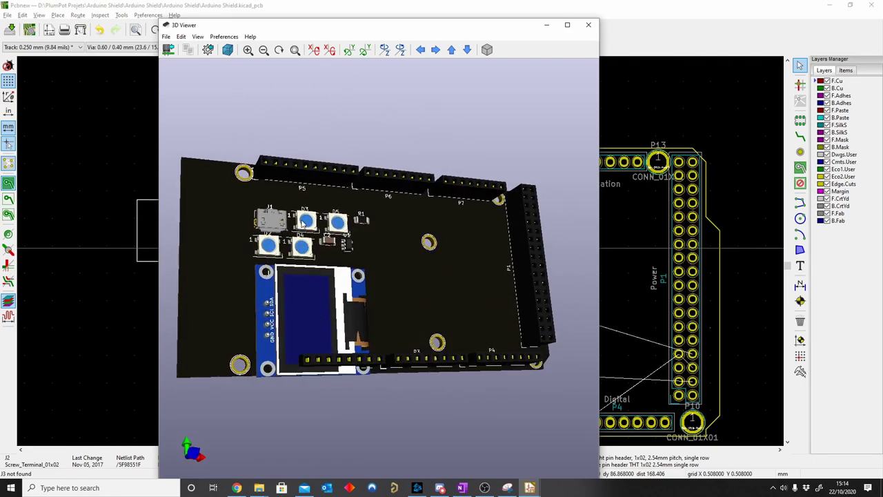
pyautogui.moveTo(277, 225); pyautogui.dragTo(356, 360)
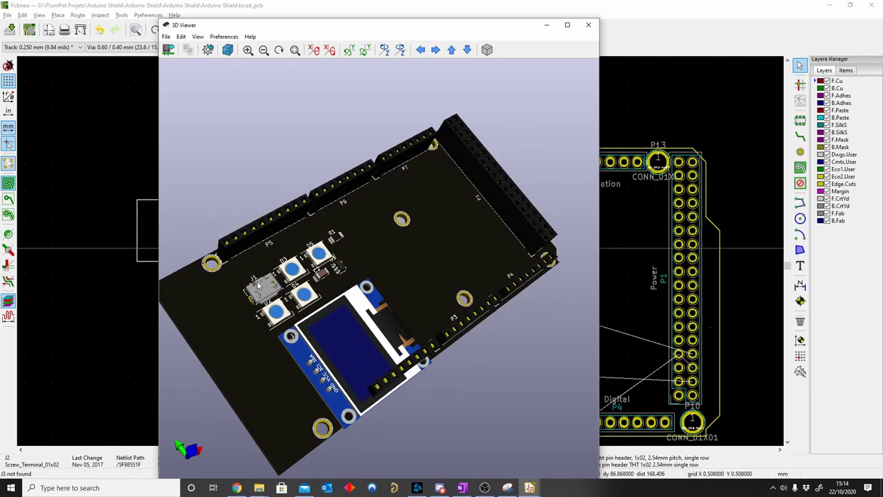
pyautogui.moveTo(259, 285); pyautogui.dragTo(265, 274)
pyautogui.moveTo(338, 234)
pyautogui.mouseDown()
pyautogui.moveTo(287, 338)
pyautogui.moveTo(371, 303)
pyautogui.moveTo(351, 290)
pyautogui.moveTo(348, 307)
pyautogui.mouseUp()
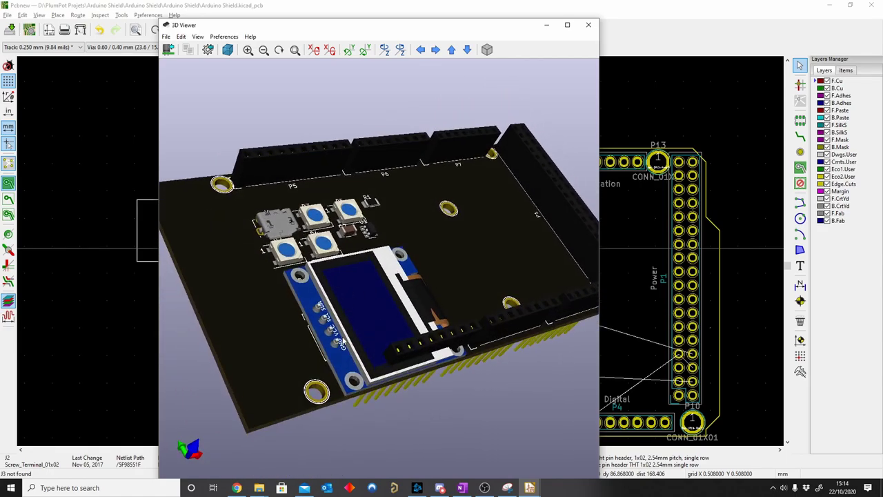
pyautogui.moveTo(343, 339)
pyautogui.mouseDown()
pyautogui.moveTo(418, 322)
pyautogui.moveTo(251, 368)
pyautogui.moveTo(497, 185)
pyautogui.moveTo(452, 274)
pyautogui.moveTo(402, 297)
pyautogui.moveTo(425, 296)
pyautogui.moveTo(362, 264)
pyautogui.mouseUp()
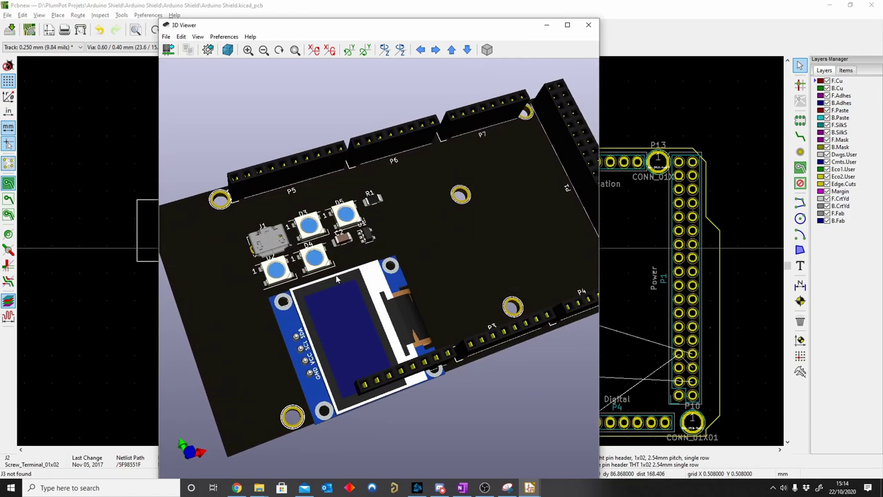
pyautogui.moveTo(332, 300)
pyautogui.mouseDown()
pyautogui.moveTo(441, 330)
pyautogui.moveTo(429, 294)
pyautogui.mouseUp()
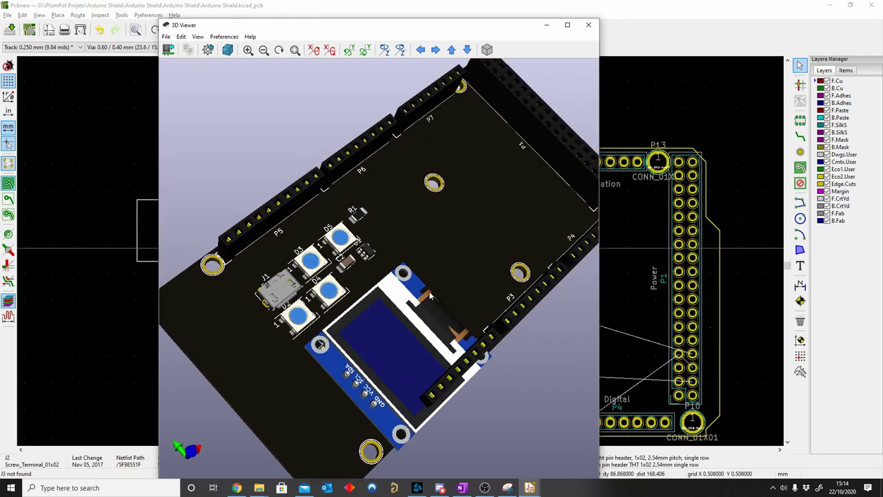
# Set the grid to 0.1270 mm and move J3, rotated 90°, to the top header row.
pyautogui.click(588, 26)
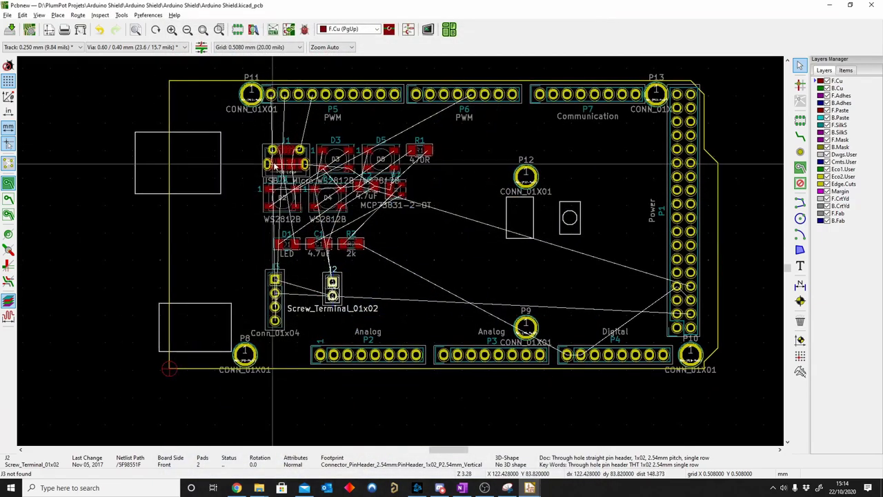
pyautogui.doubleClick(231, 234)
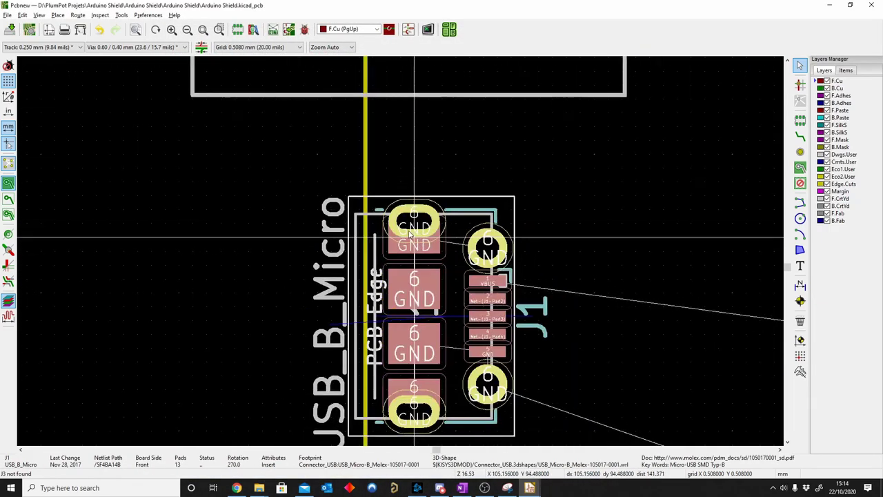
pyautogui.click(259, 47)
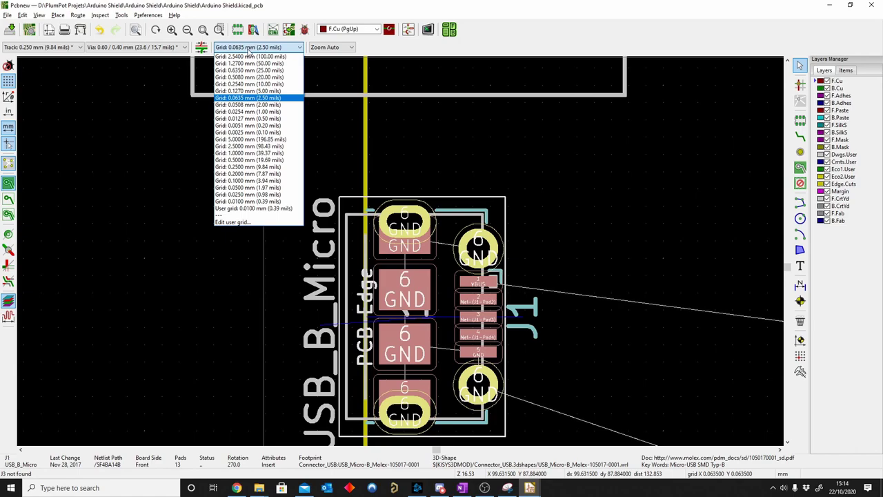
pyautogui.click(249, 100)
pyautogui.scroll(-5, 428, 249)
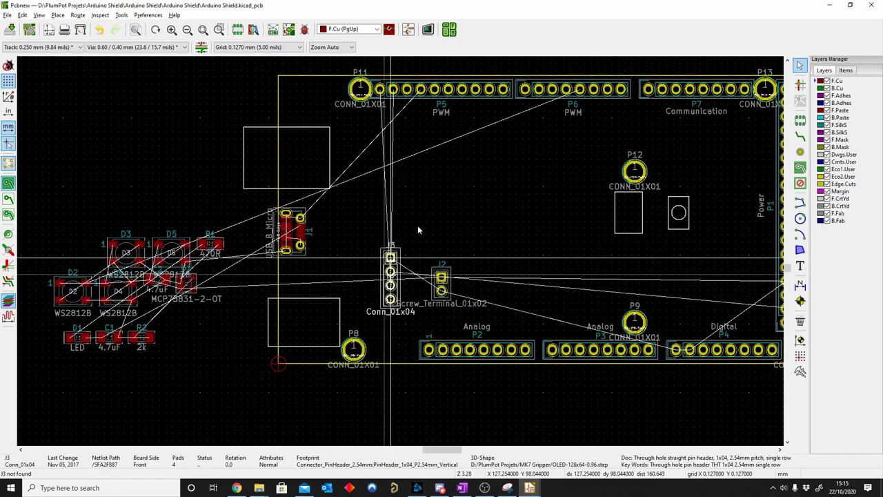
pyautogui.press('r')
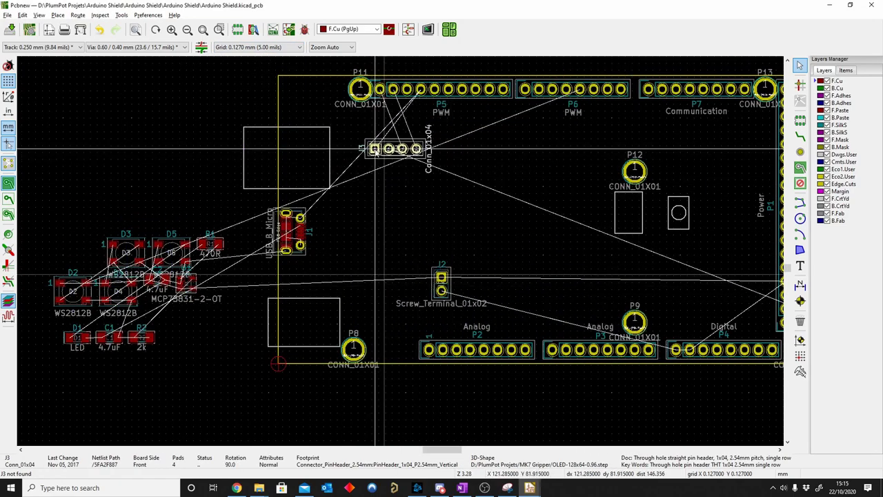
pyautogui.click(420, 144)
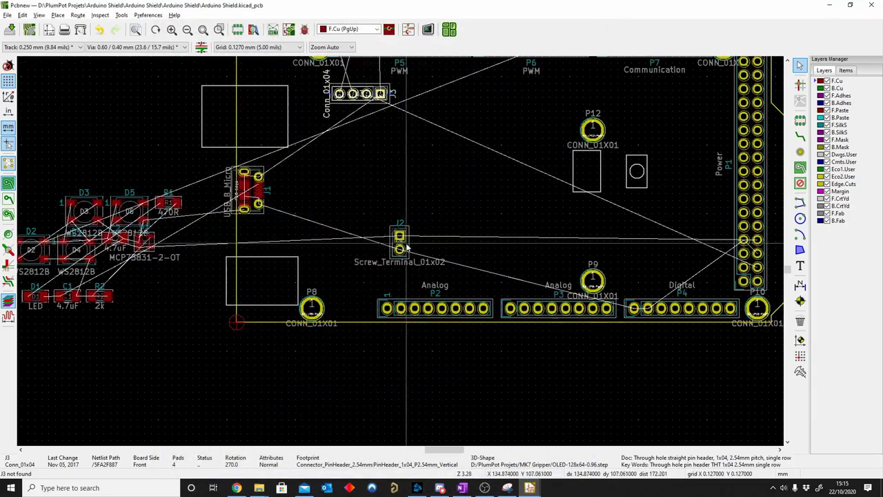
# Line up LEDs D2–D5 in a row to the right of J2.
pyautogui.click(331, 228)
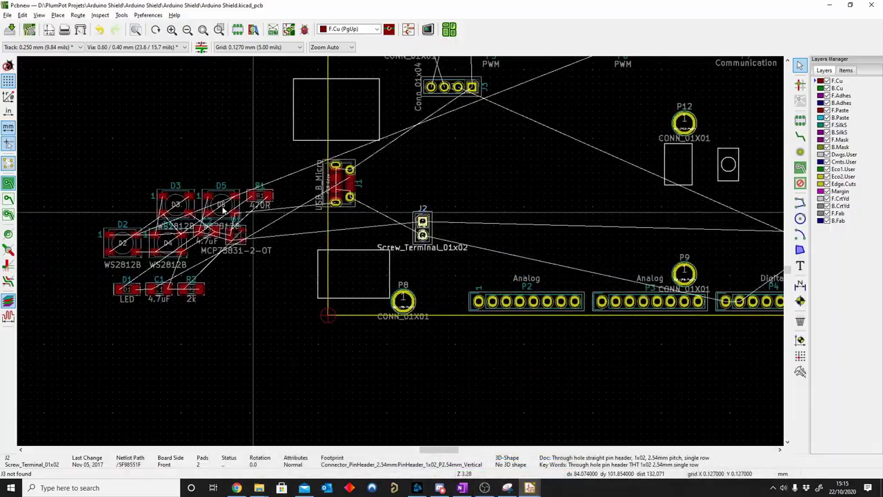
pyautogui.moveTo(122, 242); pyautogui.dragTo(459, 227)
pyautogui.moveTo(176, 205); pyautogui.dragTo(533, 238)
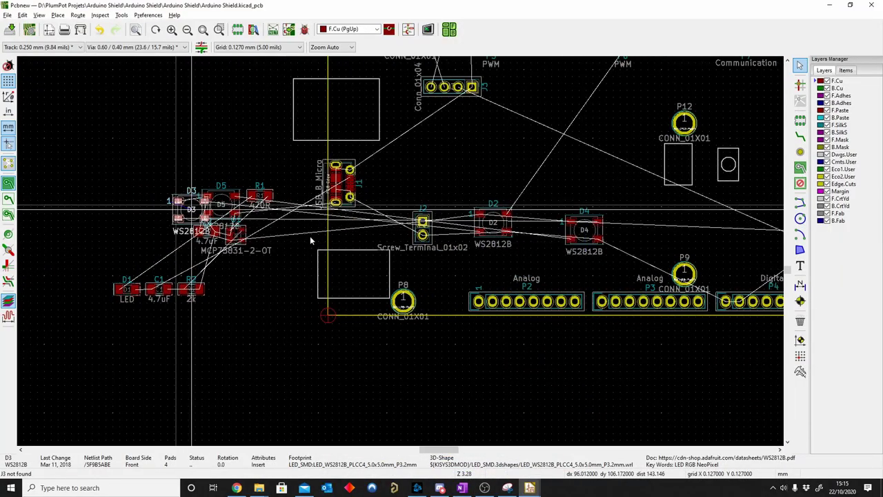
pyautogui.moveTo(168, 241); pyautogui.dragTo(617, 200)
pyautogui.doubleClick(518, 214)
pyautogui.press('Escape')
pyautogui.moveTo(518, 214); pyautogui.dragTo(538, 196)
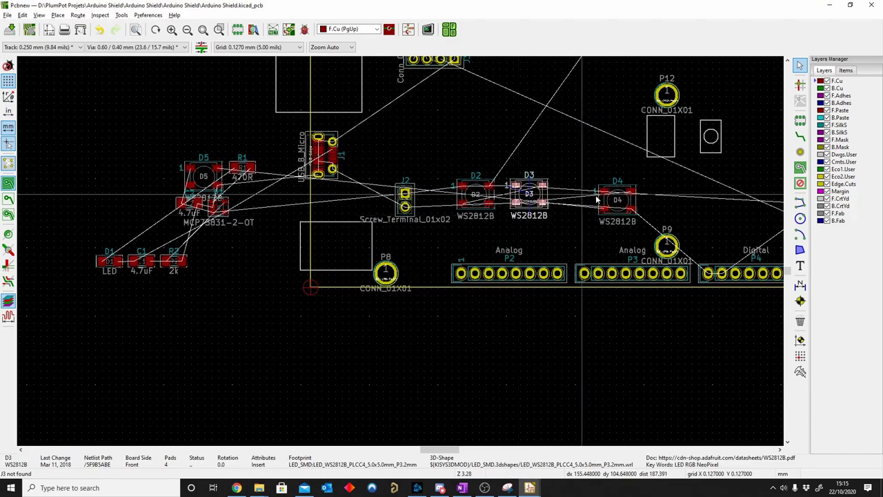
pyautogui.moveTo(214, 176); pyautogui.dragTo(635, 195)
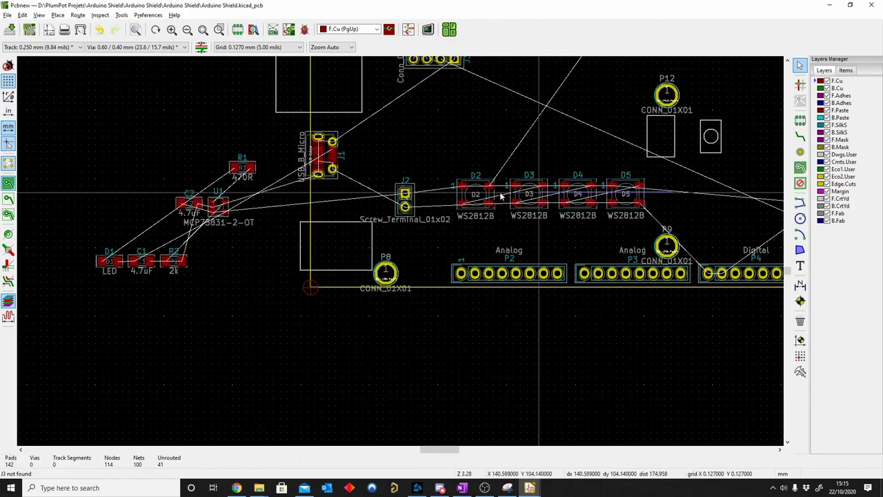
pyautogui.moveTo(565, 207); pyautogui.dragTo(591, 252)
# Move U1 right of J1 and place R1, rotated 180°, next to it.
pyautogui.moveTo(94, 250); pyautogui.dragTo(256, 196)
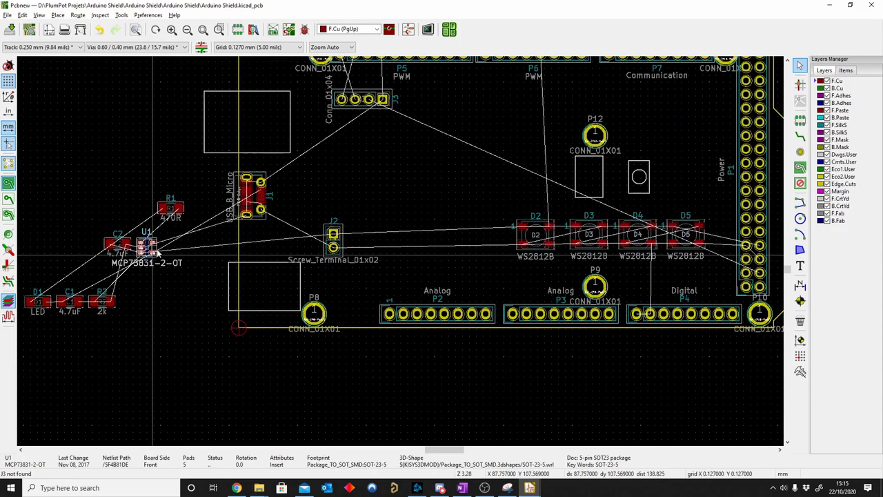
pyautogui.scroll(5, 257, 195)
pyautogui.scroll(-5, 376, 271)
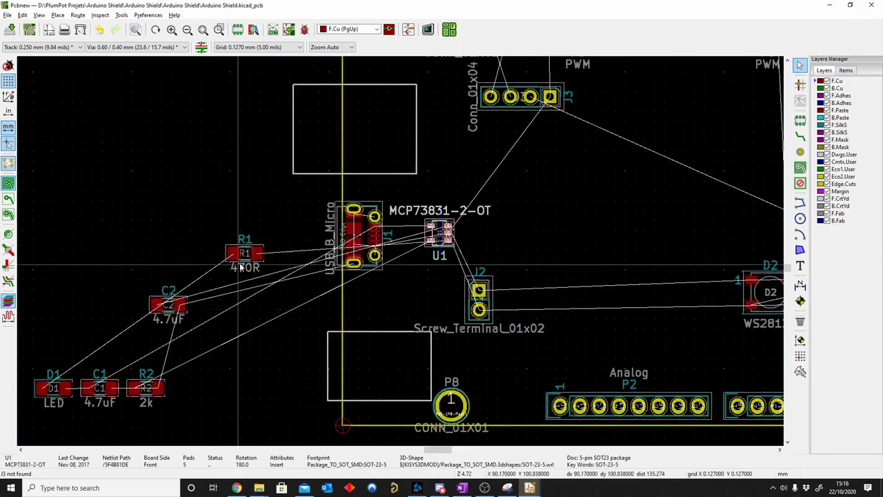
pyautogui.moveTo(247, 253); pyautogui.dragTo(400, 252)
pyautogui.scroll(5, 400, 253)
pyautogui.press('r')
pyautogui.press('r')
pyautogui.moveTo(400, 173); pyautogui.dragTo(284, 256)
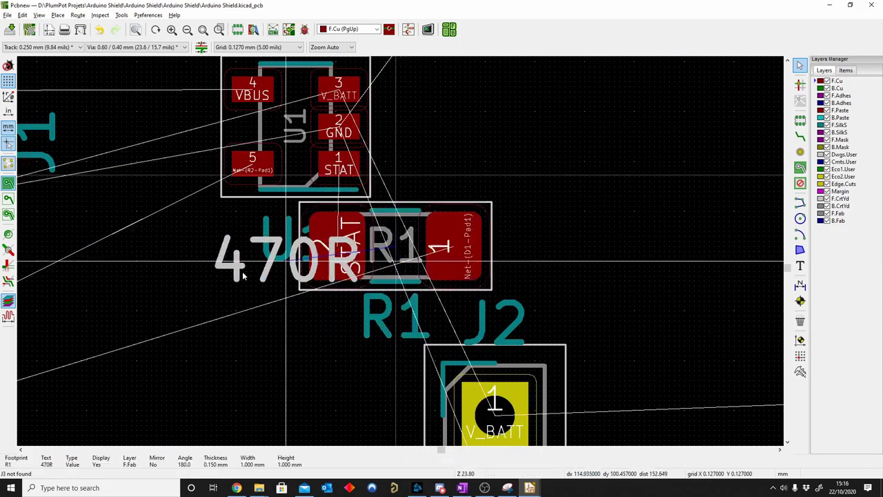
pyautogui.scroll(-5, 375, 256)
pyautogui.scroll(1, 377, 229)
# Stand C2 vertically beside U1 with its 4.7uF label on the right.
pyautogui.click(370, 226)
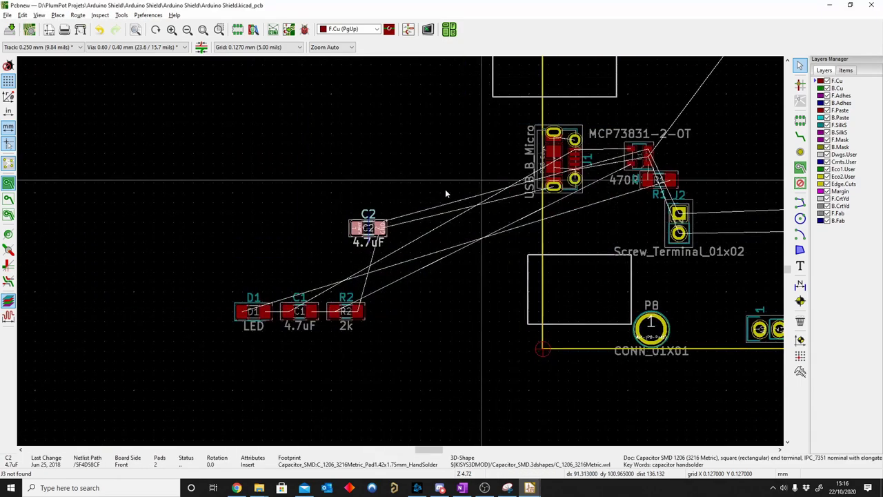
pyautogui.moveTo(368, 227); pyautogui.dragTo(662, 152)
pyautogui.scroll(5, 662, 151)
pyautogui.press('r')
pyautogui.press('r')
pyautogui.press('r')
pyautogui.moveTo(298, 288); pyautogui.dragTo(427, 281)
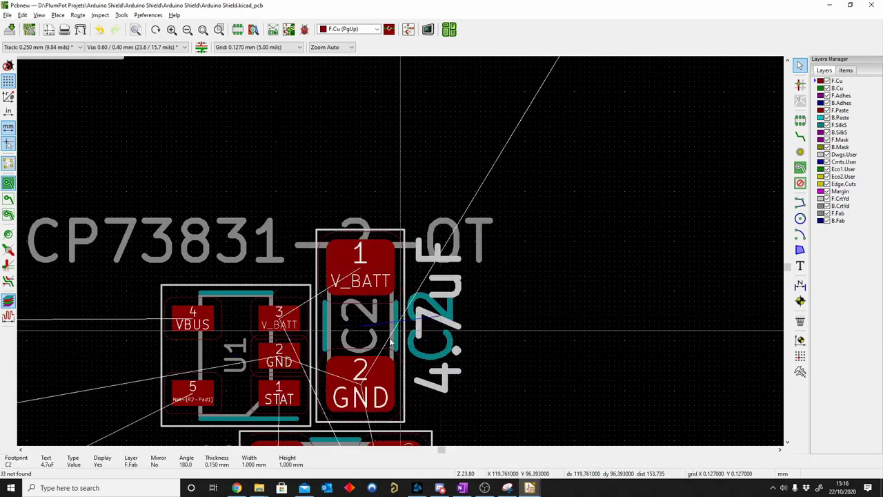
pyautogui.scroll(-5, 372, 234)
pyautogui.scroll(4, 372, 234)
pyautogui.scroll(1, 372, 235)
# Move C1 beside J1 and rotate it a quarter turn.
pyautogui.click(372, 234)
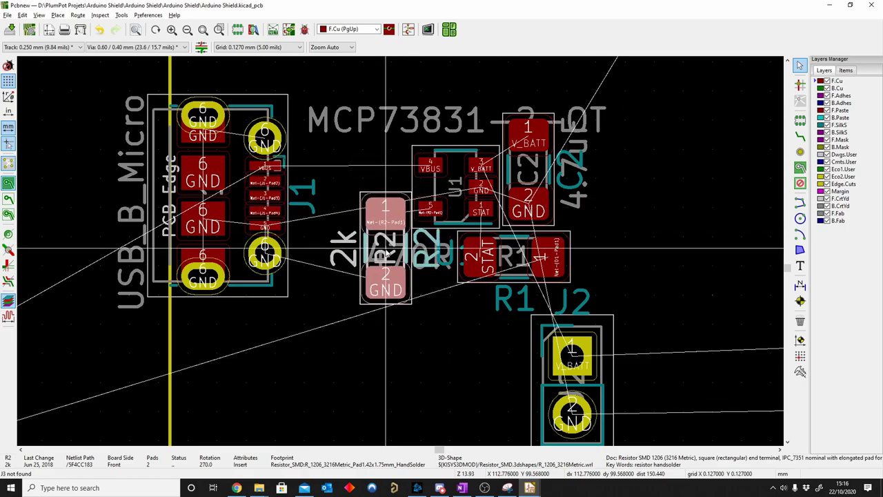
pyautogui.scroll(-5, 400, 250)
pyautogui.scroll(5, 400, 249)
pyautogui.moveTo(349, 253); pyautogui.dragTo(455, 183)
pyautogui.scroll(-5, 455, 183)
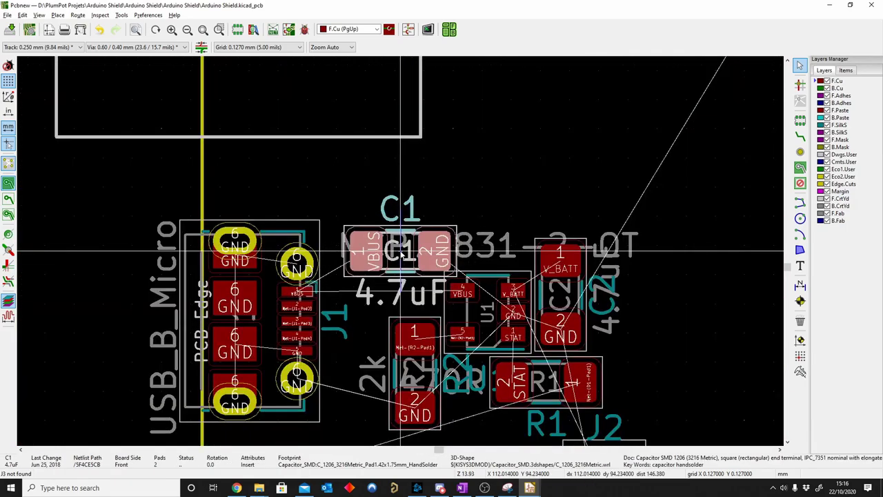
pyautogui.press('r')
# Settle D1 upright beside C2 and turn C1 to 180°.
pyautogui.press('r')
pyautogui.scroll(6, 394, 252)
pyautogui.scroll(-5, 380, 273)
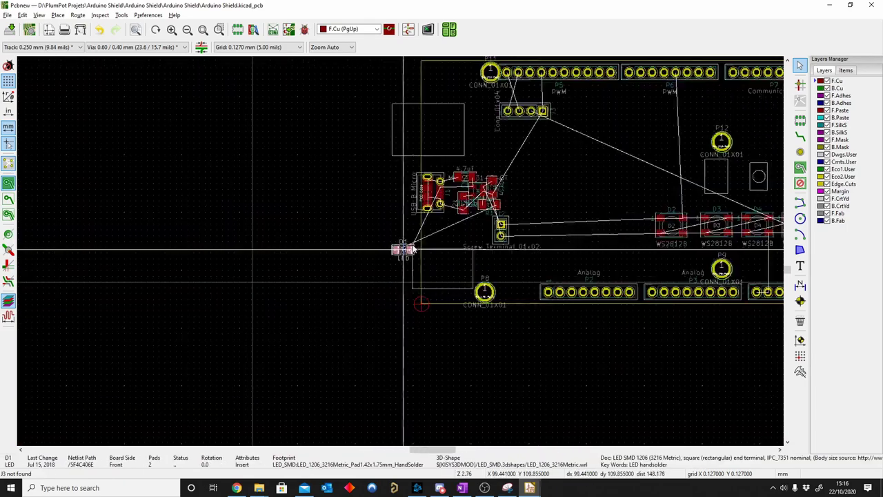
pyautogui.scroll(6, 384, 264)
pyautogui.moveTo(551, 138); pyautogui.dragTo(364, 216)
pyautogui.press('r')
pyautogui.moveTo(297, 196); pyautogui.dragTo(264, 222)
pyautogui.scroll(-1, 264, 222)
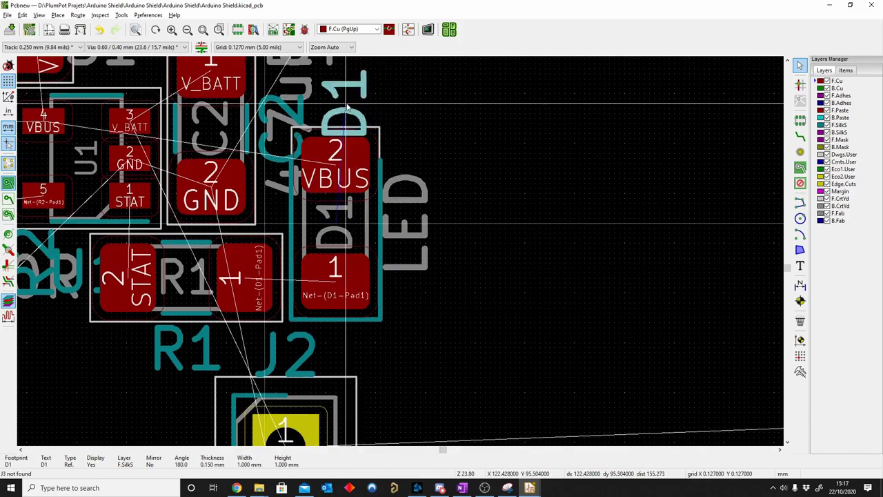
pyautogui.scroll(-4, 413, 270)
pyautogui.scroll(6, 463, 237)
pyautogui.click(469, 229)
pyautogui.scroll(-1, 470, 230)
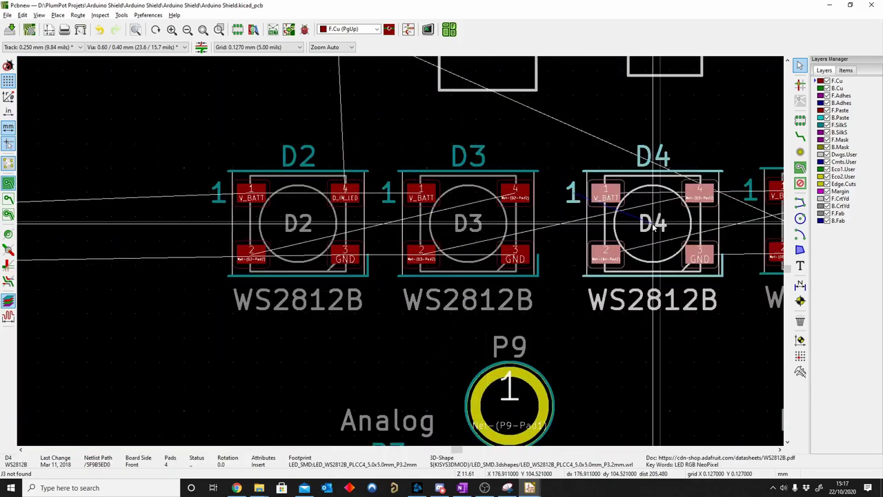
pyautogui.scroll(-2, 242, 256)
pyautogui.scroll(6, 243, 256)
pyautogui.press('x')
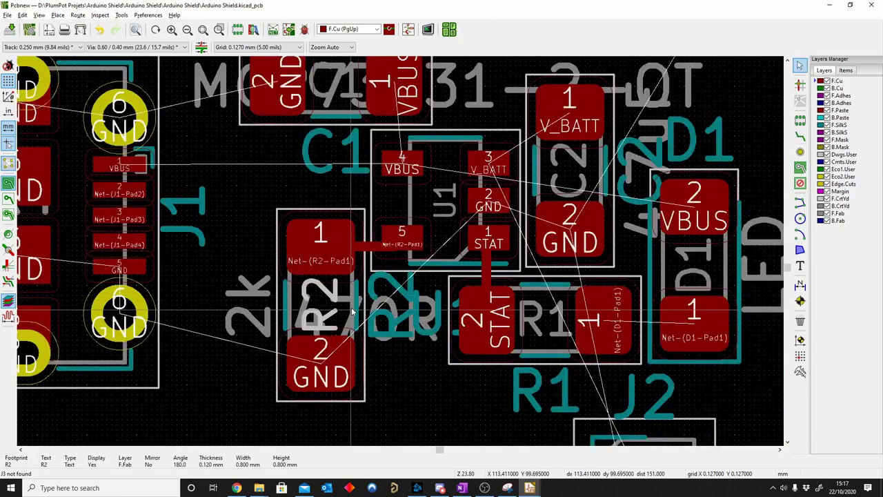
# Nudge R2 up slightly and route a track from U1 pad 5.
pyautogui.moveTo(351, 312); pyautogui.dragTo(352, 307)
pyautogui.press('x')
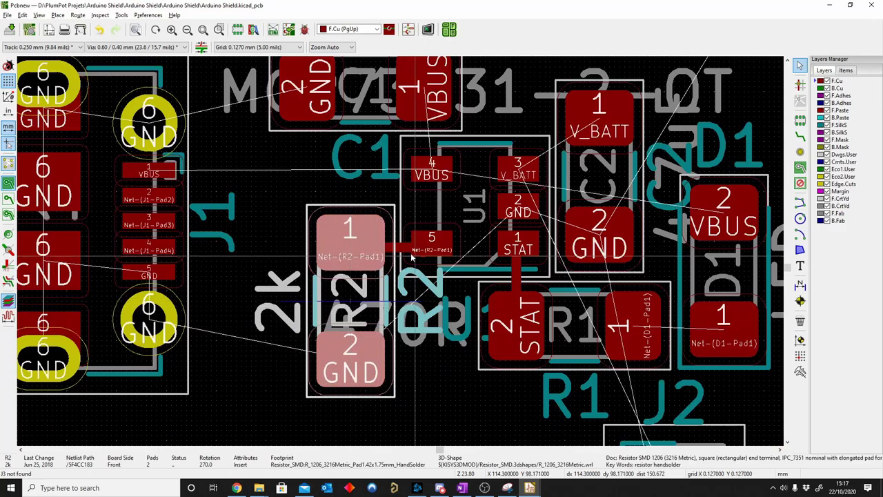
pyautogui.click(404, 240)
pyautogui.scroll(3, 331, 257)
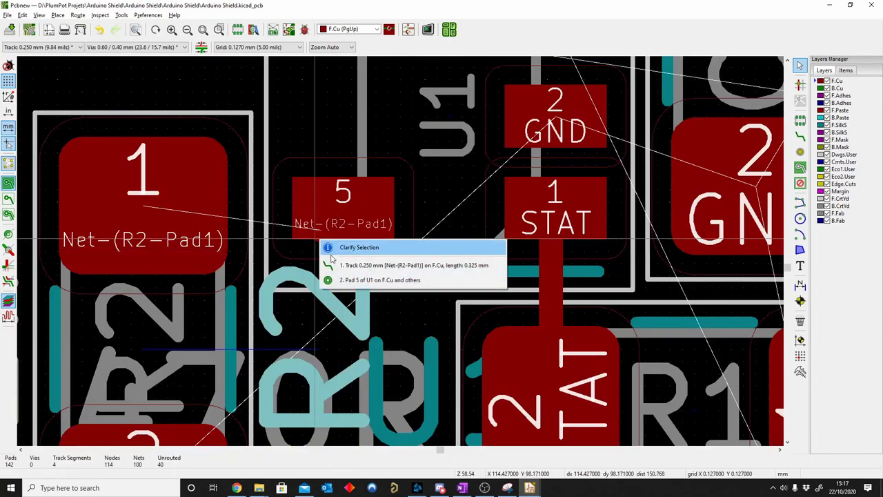
pyautogui.click(331, 265)
pyautogui.scroll(-3, 317, 255)
pyautogui.scroll(2, 276, 255)
pyautogui.scroll(1, 271, 260)
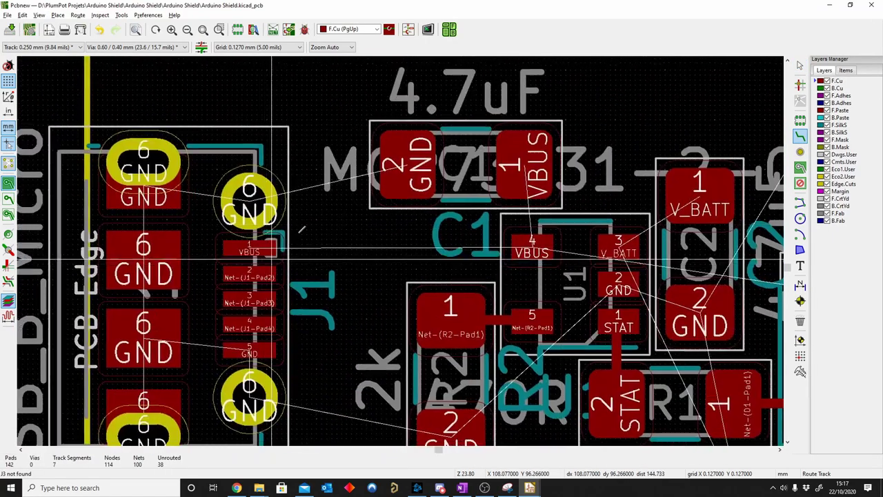
pyautogui.scroll(-2, 271, 260)
pyautogui.scroll(-2, 237, 168)
pyautogui.press('Escape')
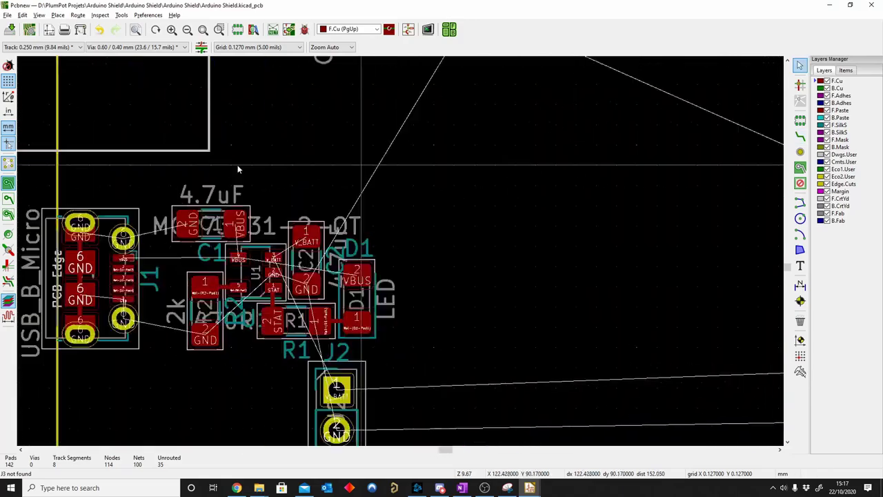
# Route the LED data chain: D2 to the P6 header, D2 to D4, and D4 to D5.
pyautogui.scroll(5, 766, 269)
pyautogui.click(561, 187)
pyautogui.scroll(-3, 561, 188)
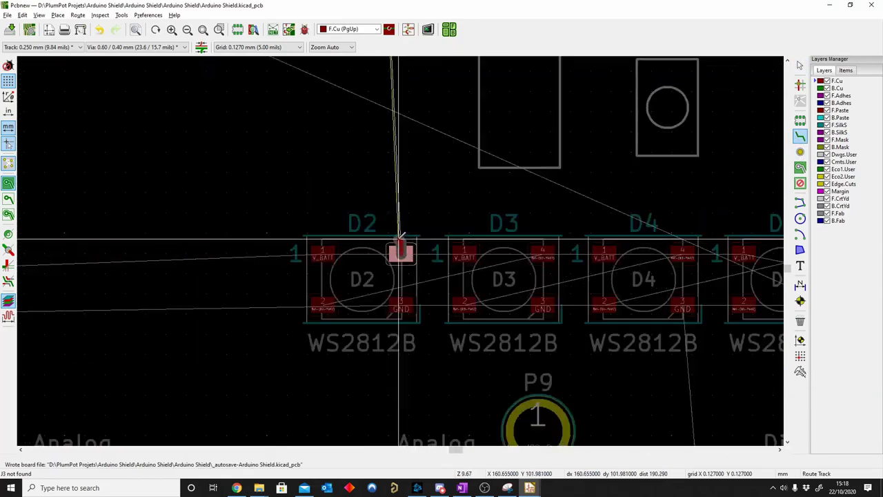
pyautogui.click(409, 161)
pyautogui.scroll(4, 393, 441)
pyautogui.click(249, 357)
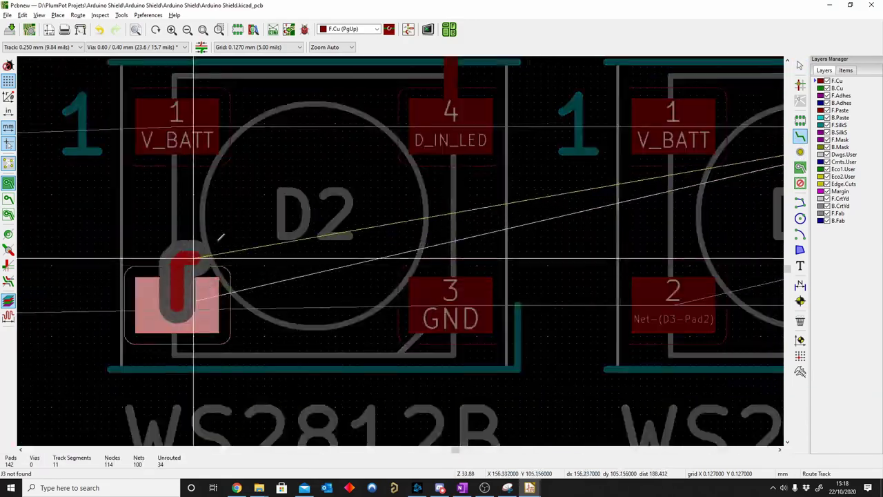
pyautogui.scroll(-3, 275, 290)
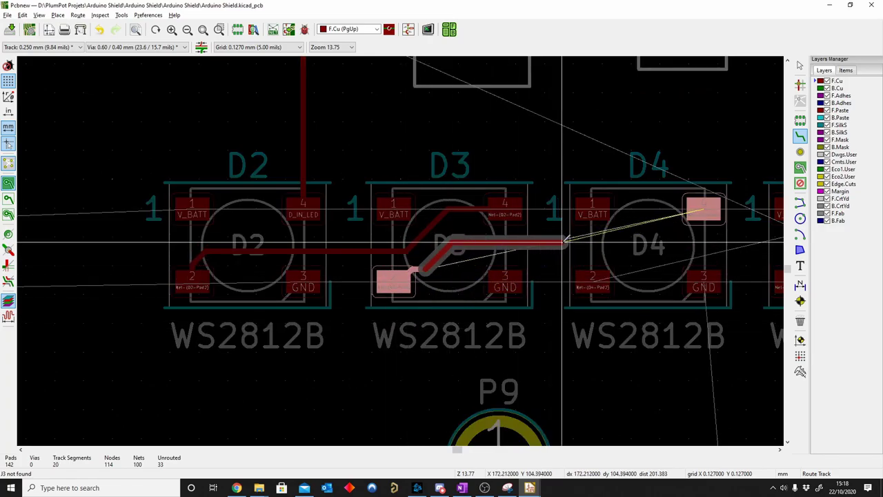
pyautogui.click(704, 209)
pyautogui.click(286, 301)
pyautogui.click(596, 231)
pyautogui.scroll(-2, 596, 231)
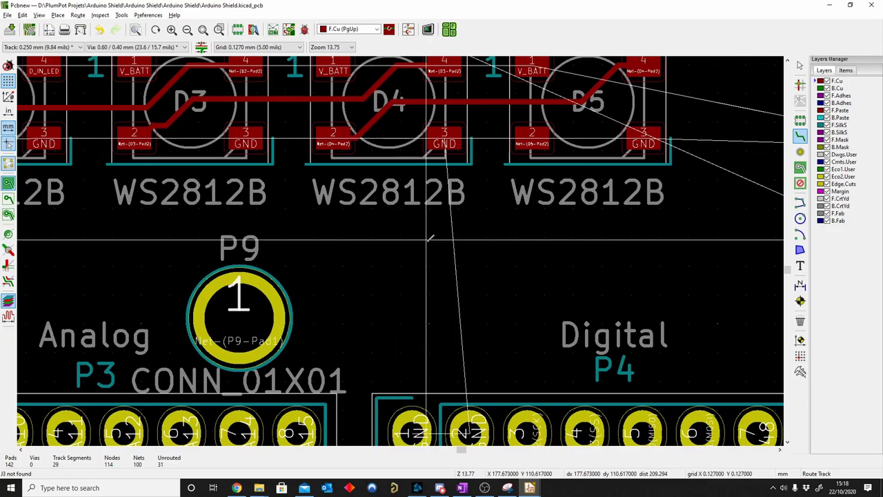
pyautogui.scroll(-1, 400, 276)
pyautogui.scroll(5, 212, 237)
pyautogui.scroll(3, 268, 293)
# Connect J3's SCL, SDA and GND pins to the P5 header, routing SDA on bottom copper.
pyautogui.click(517, 345)
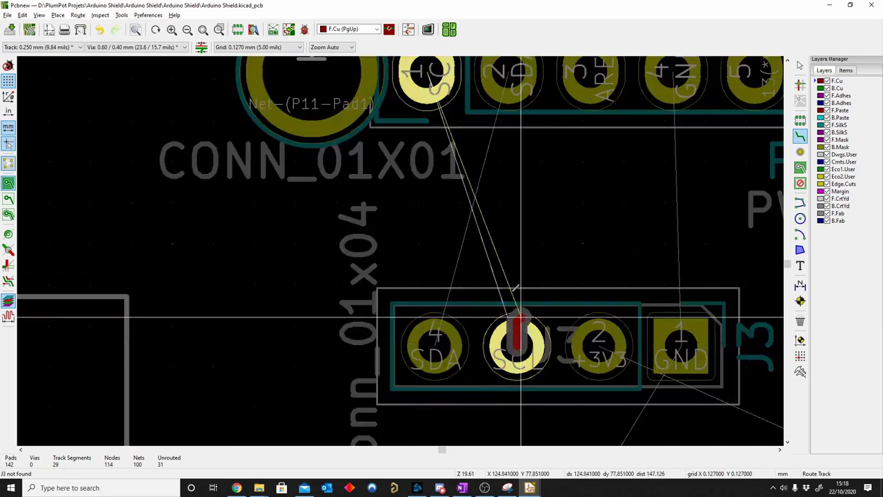
pyautogui.click(421, 79)
pyautogui.press('pagedown')
pyautogui.click(434, 354)
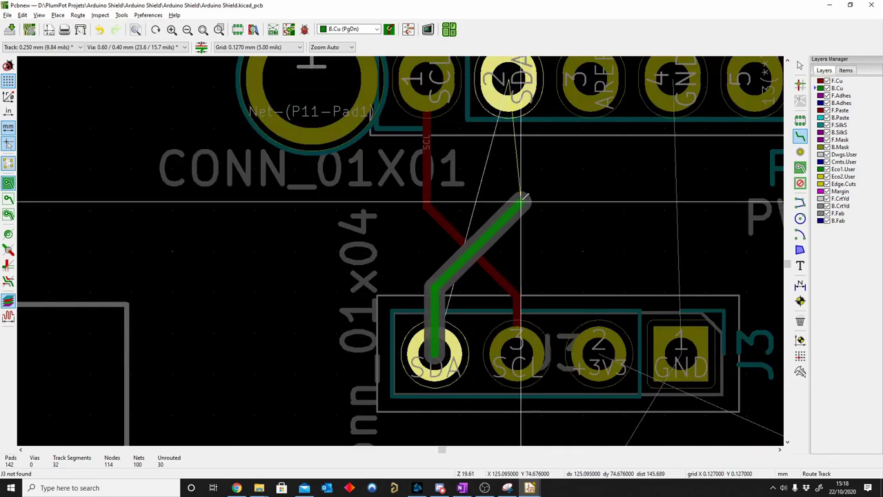
pyautogui.click(508, 81)
pyautogui.scroll(-1, 382, 357)
pyautogui.scroll(-2, 456, 318)
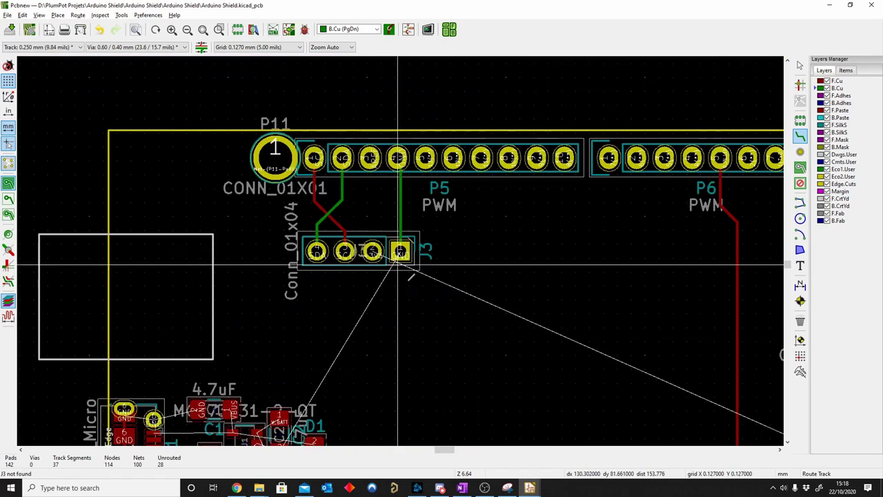
pyautogui.scroll(3, 441, 269)
pyautogui.click(373, 295)
pyautogui.click(446, 267)
pyautogui.click(428, 104)
pyautogui.scroll(-3, 315, 354)
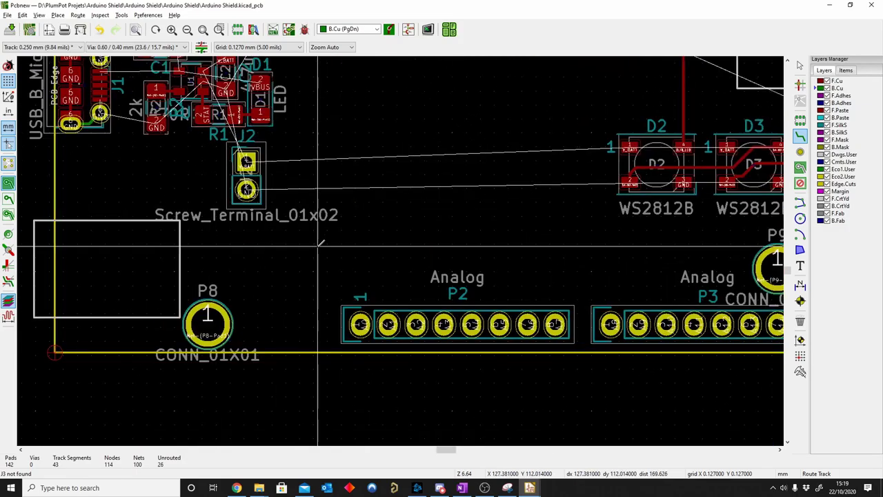
pyautogui.scroll(3, 394, 253)
pyautogui.scroll(1, 291, 253)
pyautogui.scroll(-3, 503, 321)
pyautogui.scroll(-1, 503, 321)
pyautogui.scroll(2, 400, 104)
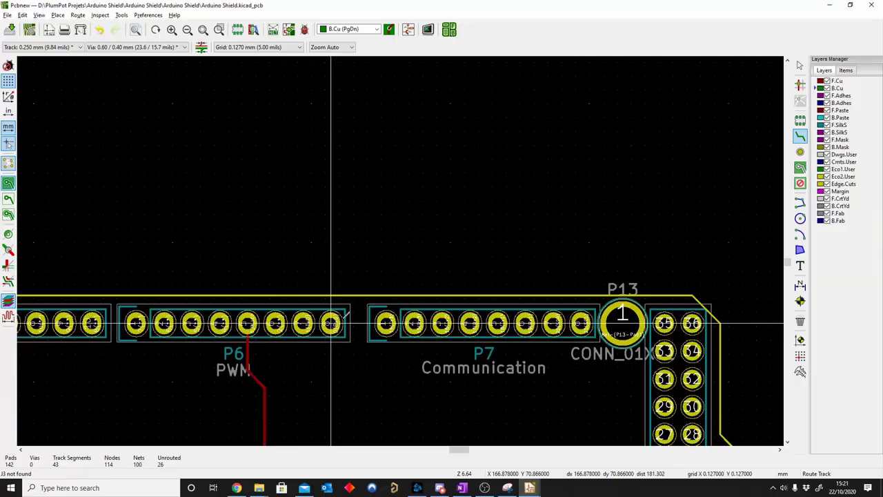
pyautogui.scroll(-1, 402, 250)
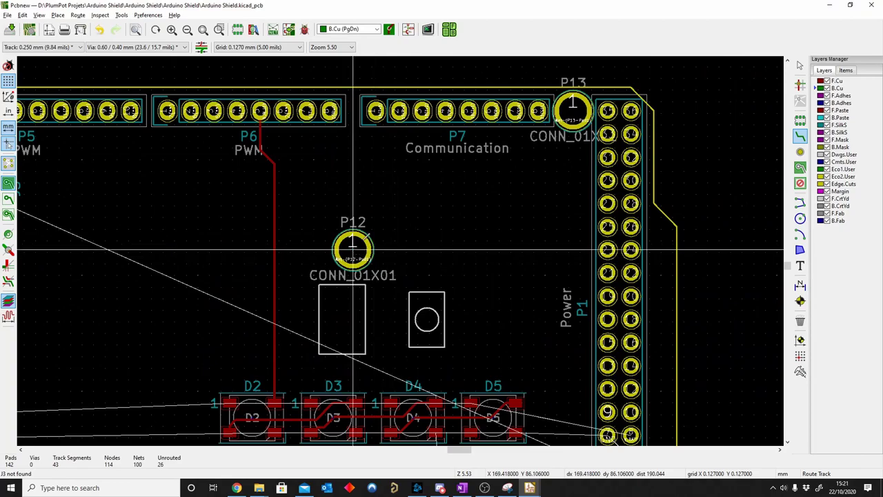
pyautogui.moveTo(353, 249); pyautogui.dragTo(391, 216, button='middle')
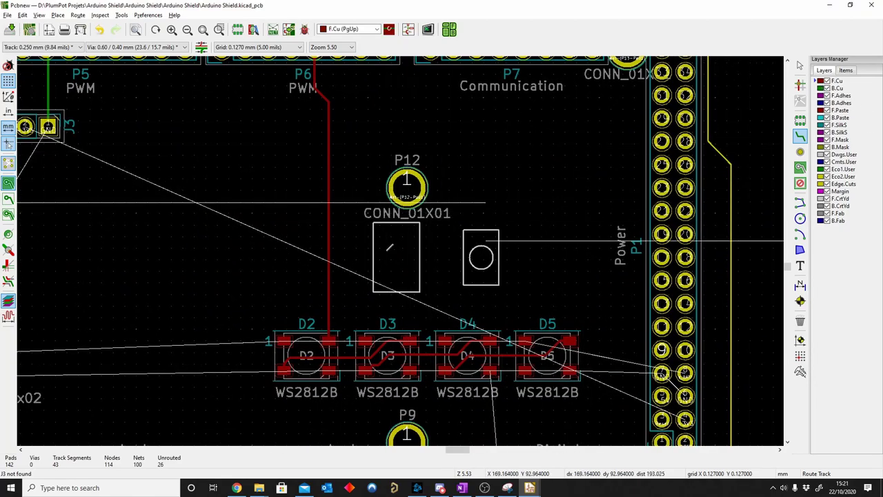
pyautogui.moveTo(390, 246); pyautogui.dragTo(537, 197, button='middle')
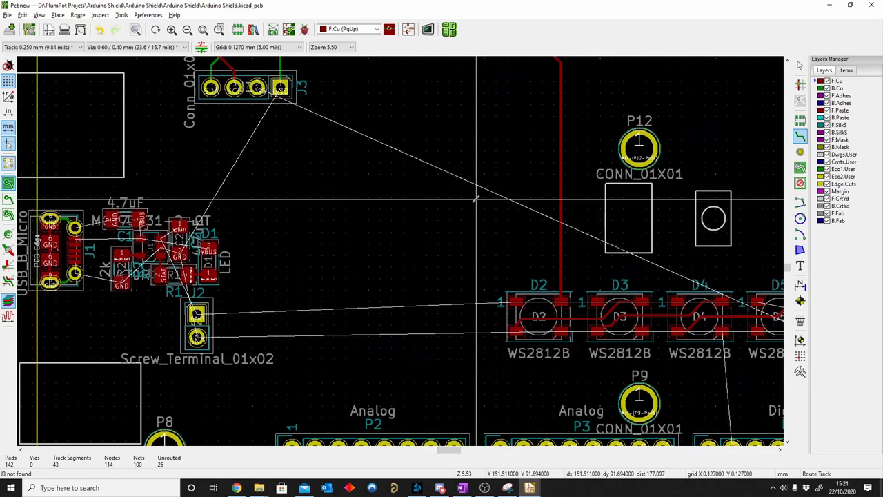
pyautogui.scroll(-1, 386, 242)
pyautogui.moveTo(119, 132); pyautogui.dragTo(230, 88, button='middle')
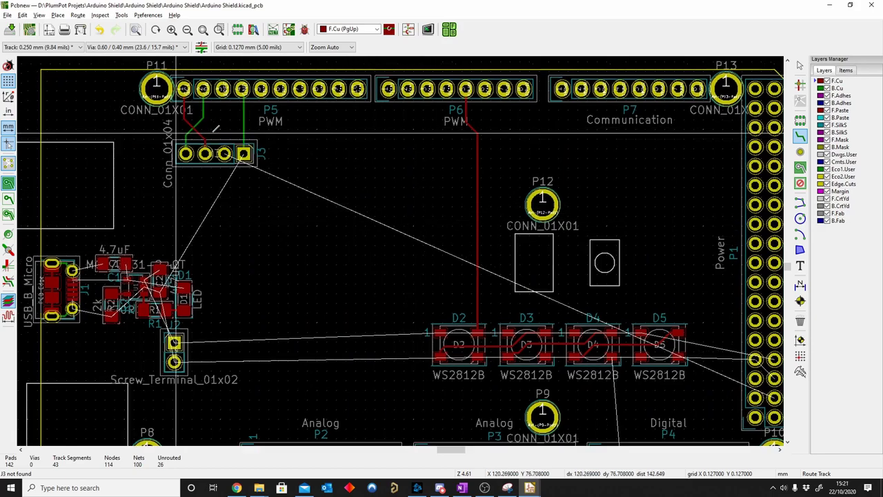
pyautogui.scroll(1, 174, 74)
pyautogui.scroll(-5, 397, 246)
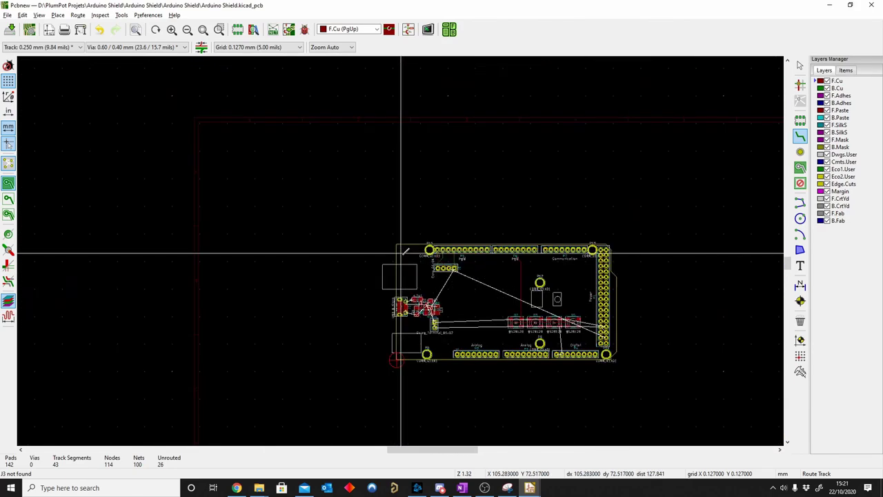
pyautogui.scroll(6, 400, 251)
pyautogui.scroll(1, 339, 182)
pyautogui.scroll(-1, 386, 281)
pyautogui.scroll(-1, 386, 282)
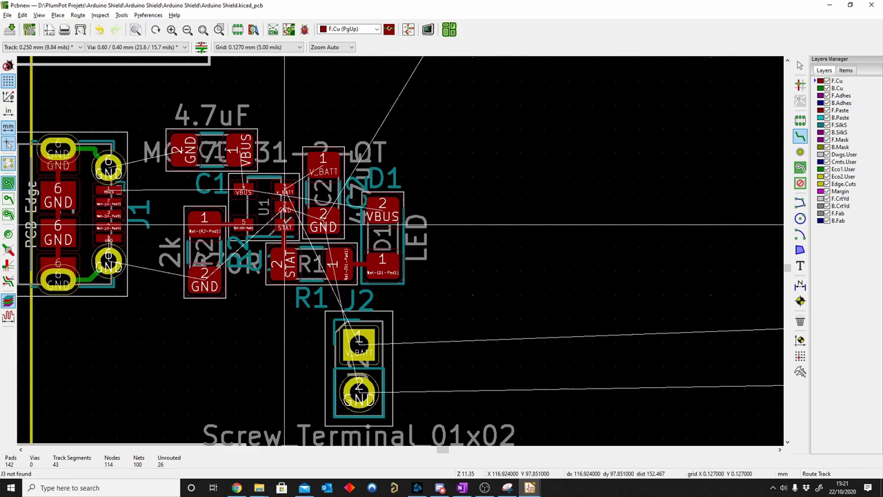
pyautogui.scroll(-3, 386, 282)
pyautogui.moveTo(570, 277); pyautogui.dragTo(364, 270, button='middle')
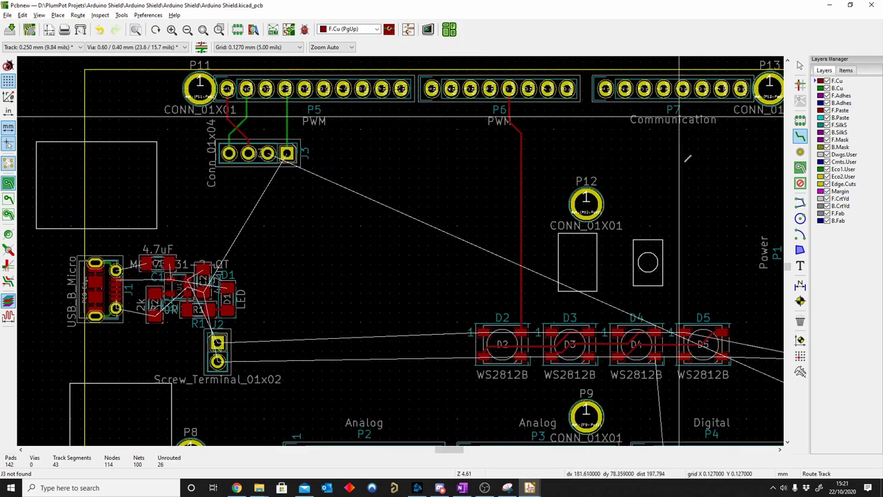
pyautogui.moveTo(510, 225); pyautogui.dragTo(347, 278, button='middle')
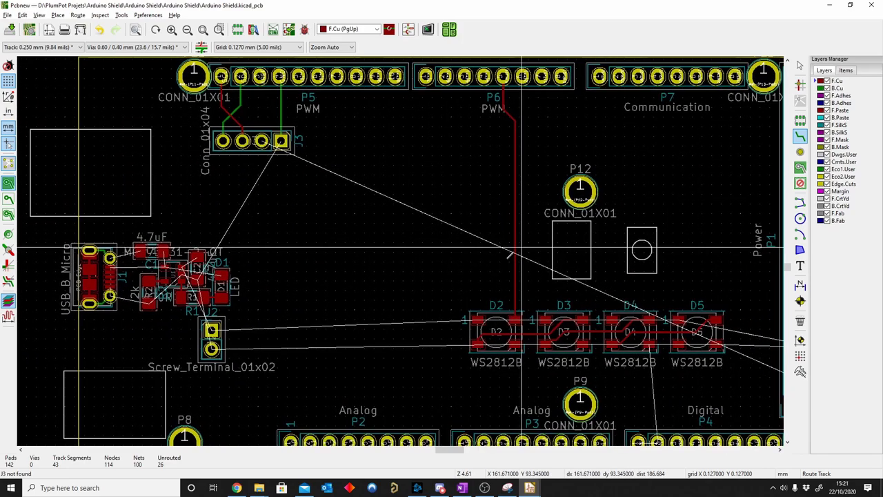
pyautogui.scroll(3, 347, 278)
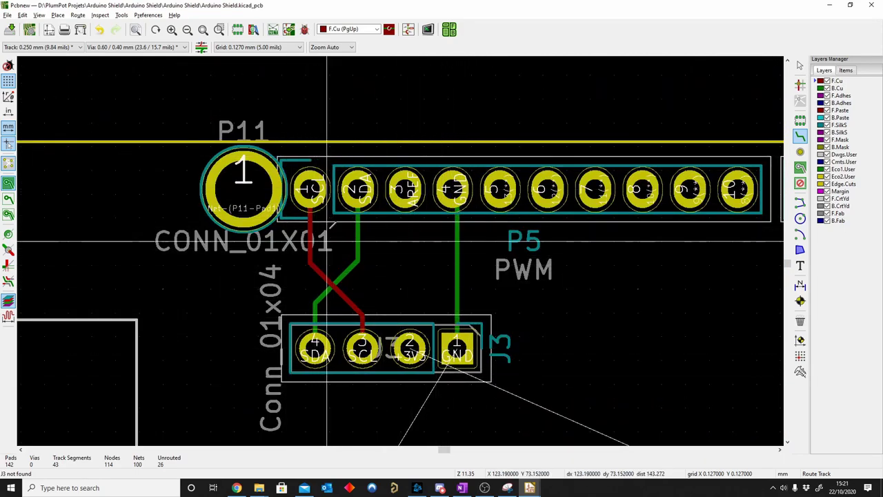
pyautogui.scroll(-3, 410, 348)
pyautogui.moveTo(364, 302); pyautogui.dragTo(423, 185, button='middle')
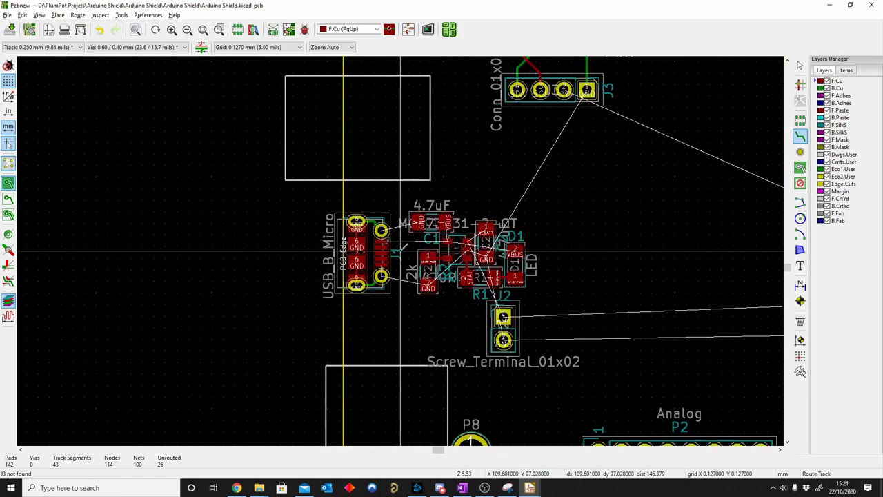
pyautogui.scroll(5, 428, 186)
pyautogui.scroll(-3, 493, 193)
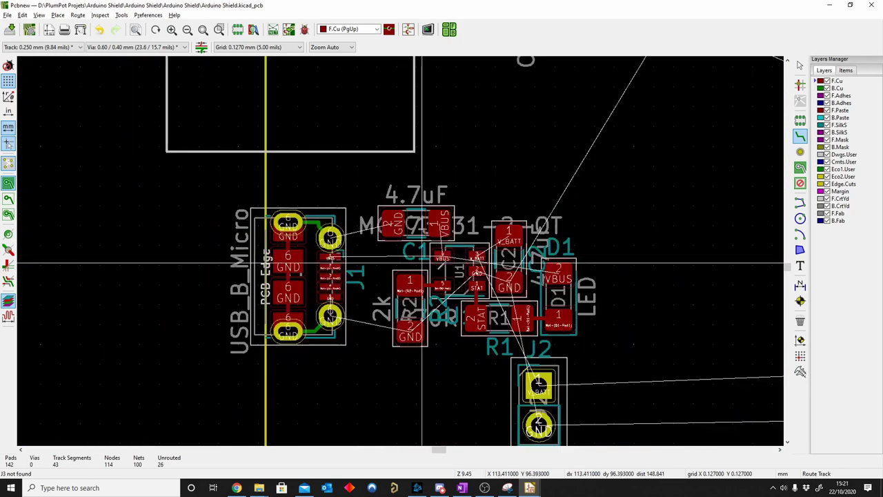
pyautogui.moveTo(493, 193)
pyautogui.mouseDown(button='middle')
pyautogui.moveTo(491, 322)
pyautogui.moveTo(311, 250)
pyautogui.mouseUp(button='middle')
pyautogui.scroll(-2, 491, 322)
pyautogui.scroll(4, 311, 250)
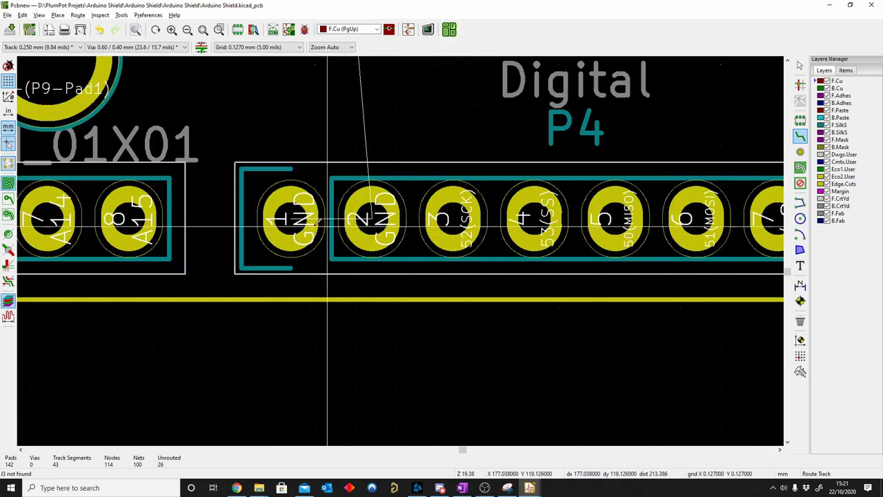
pyautogui.scroll(-2, 373, 219)
pyautogui.moveTo(404, 252); pyautogui.dragTo(231, 248, button='middle')
pyautogui.scroll(1, 231, 248)
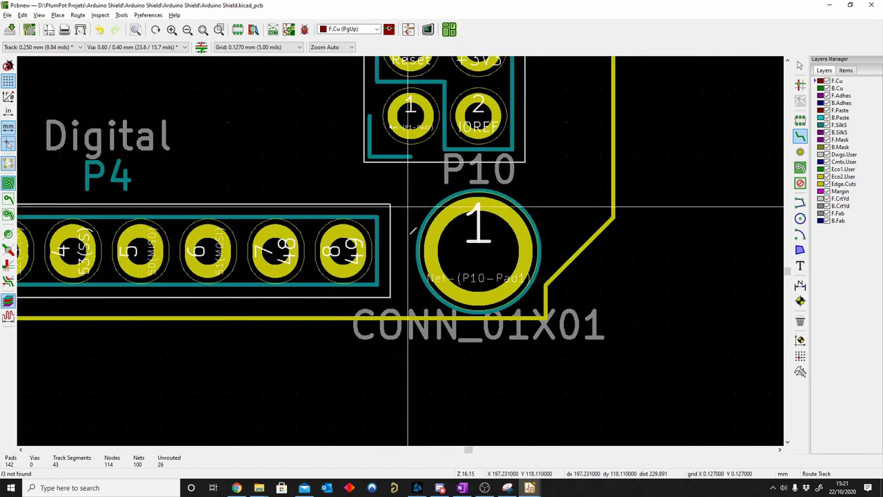
pyautogui.keyDown('shift'); pyautogui.scroll(3, 408, 205); pyautogui.keyUp('shift')
pyautogui.keyDown('shift'); pyautogui.scroll(2, 388, 194); pyautogui.keyUp('shift')
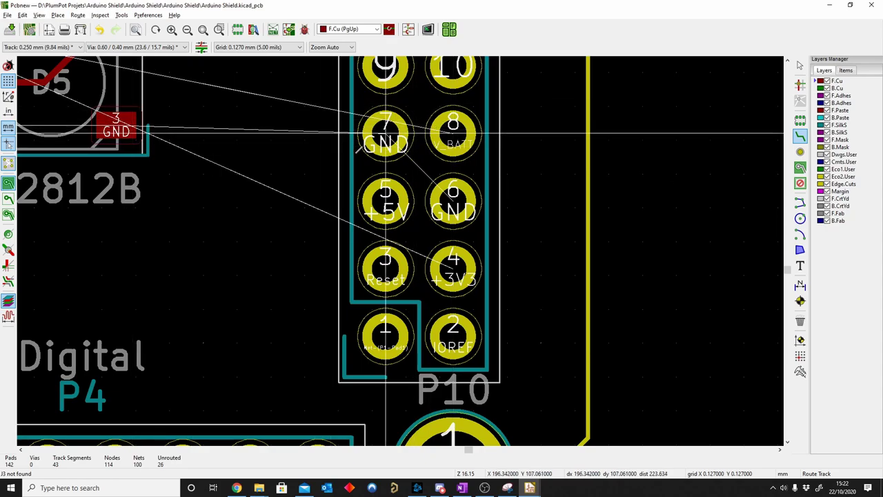
pyautogui.scroll(-3, 414, 186)
pyautogui.scroll(-3, 388, 238)
pyautogui.moveTo(400, 251); pyautogui.dragTo(730, 332, button='middle')
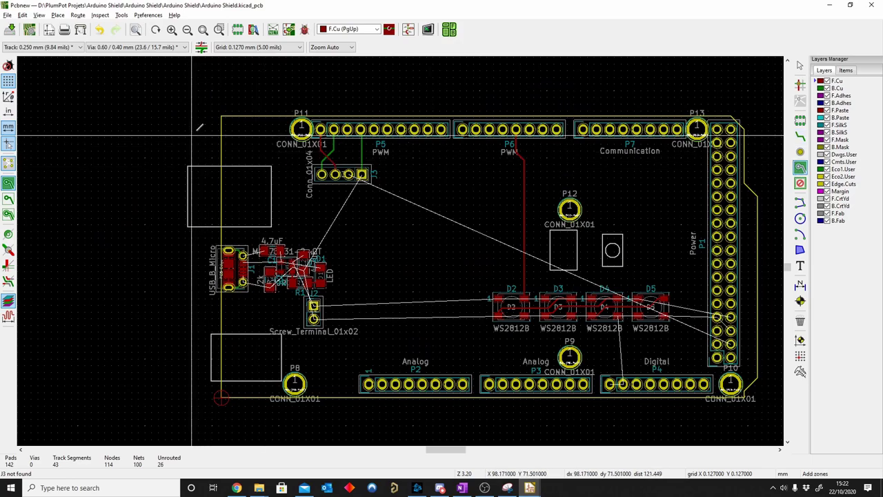
# Start a front-copper zone at the board's top-left corner and confirm its settings.
pyautogui.scroll(6, 221, 118)
pyautogui.click(453, 222)
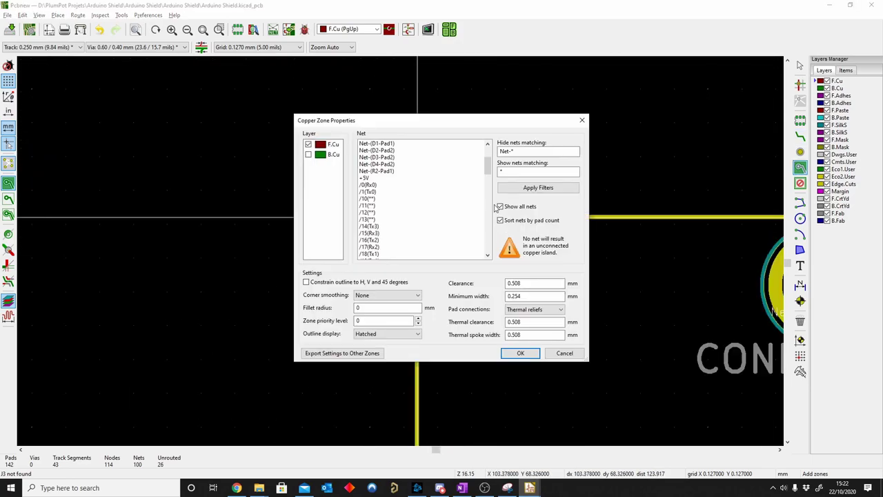
pyautogui.click(520, 353)
pyautogui.scroll(-5, 437, 258)
pyautogui.scroll(-2, 430, 246)
pyautogui.scroll(5, 400, 252)
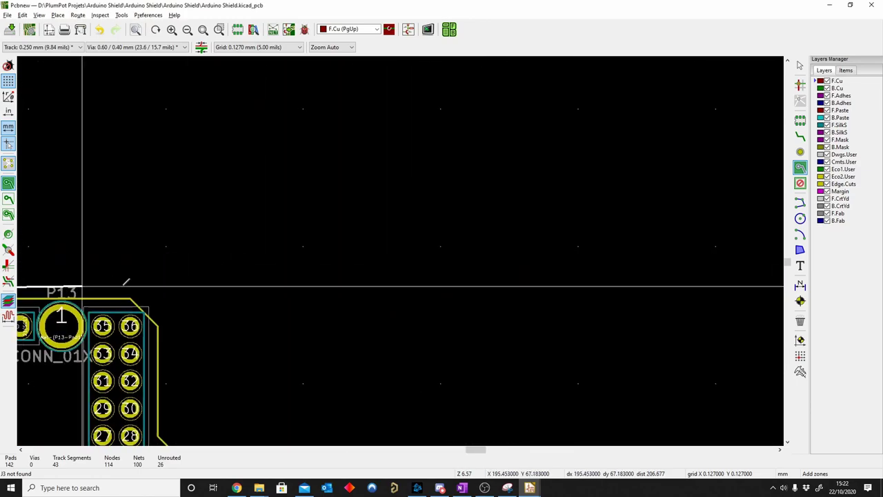
pyautogui.moveTo(126, 282); pyautogui.dragTo(656, 220, button='middle')
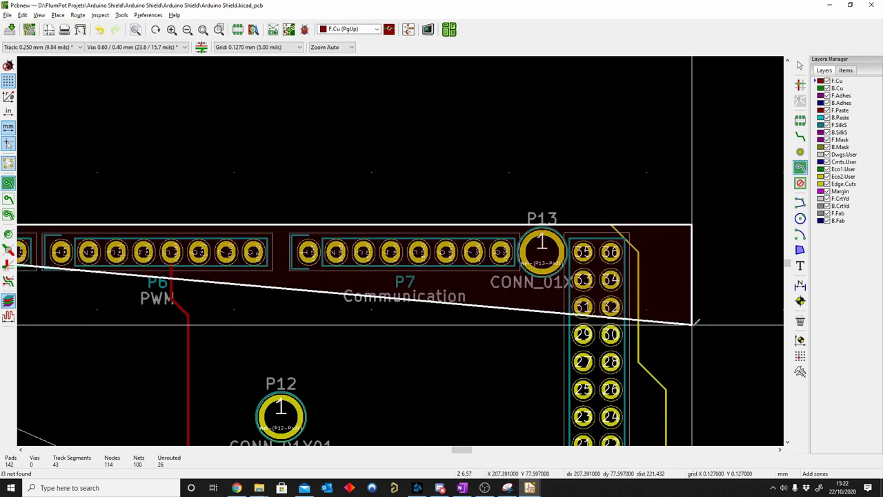
# Zoom in and out over the board to review the filled copper zone.
pyautogui.scroll(-2, 693, 321)
pyautogui.scroll(-2, 402, 244)
pyautogui.scroll(4, 396, 281)
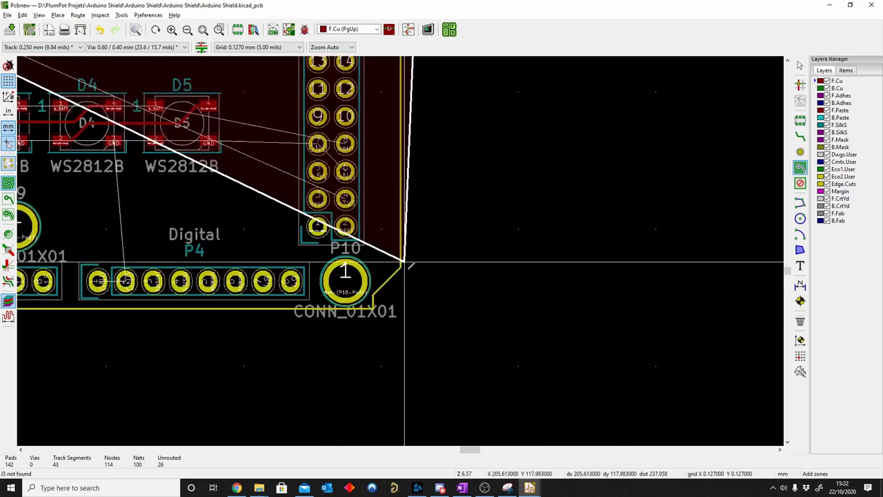
pyautogui.scroll(-5, 419, 336)
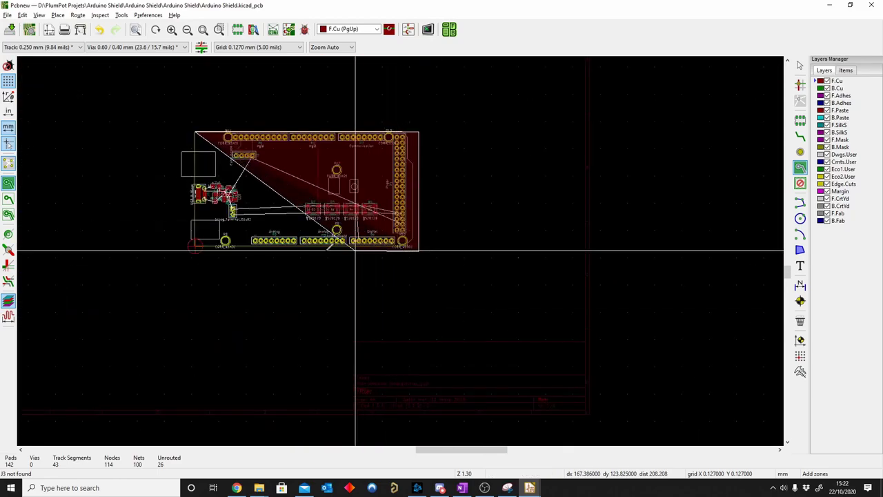
pyautogui.scroll(-1, 355, 251)
pyautogui.scroll(6, 361, 250)
pyautogui.scroll(-2, 386, 244)
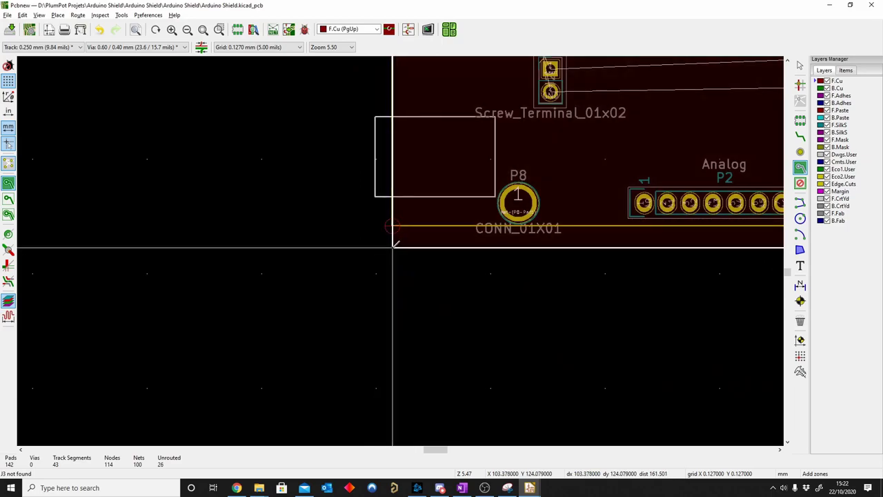
pyautogui.scroll(-5, 396, 206)
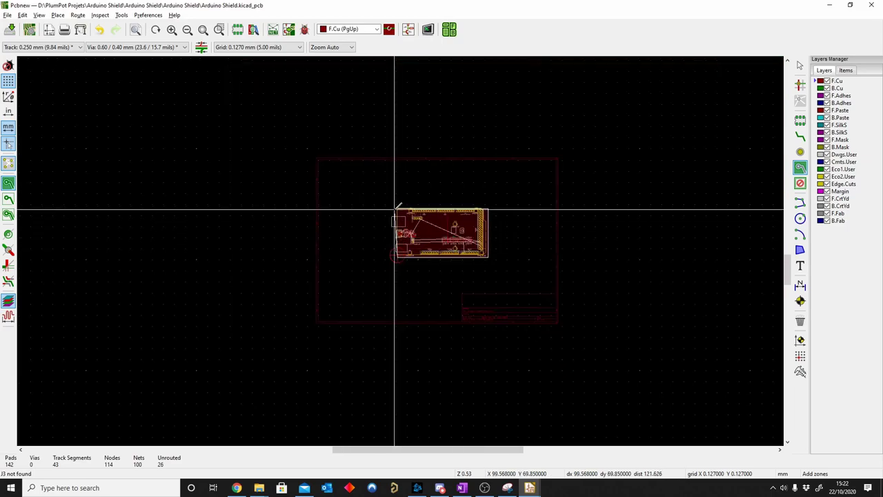
pyautogui.scroll(4, 403, 262)
pyautogui.scroll(3, 445, 141)
pyautogui.scroll(-3, 428, 172)
pyautogui.scroll(3, 386, 255)
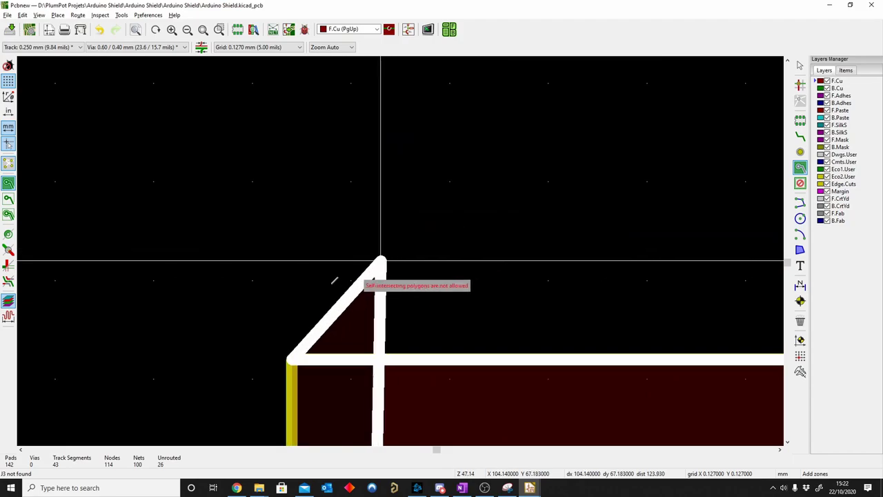
pyautogui.scroll(3, 310, 331)
pyautogui.scroll(2, 294, 357)
pyautogui.scroll(-1, 295, 357)
pyautogui.scroll(-1, 404, 244)
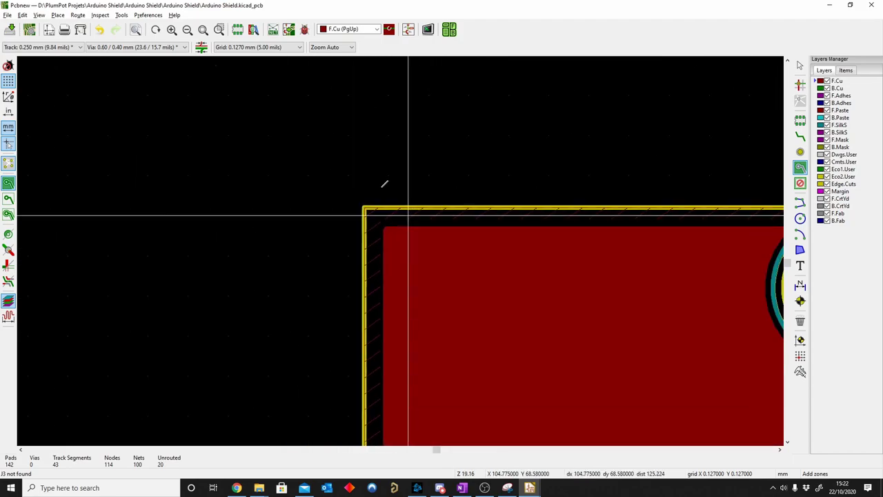
pyautogui.scroll(-1, 384, 183)
pyautogui.scroll(1, 483, 193)
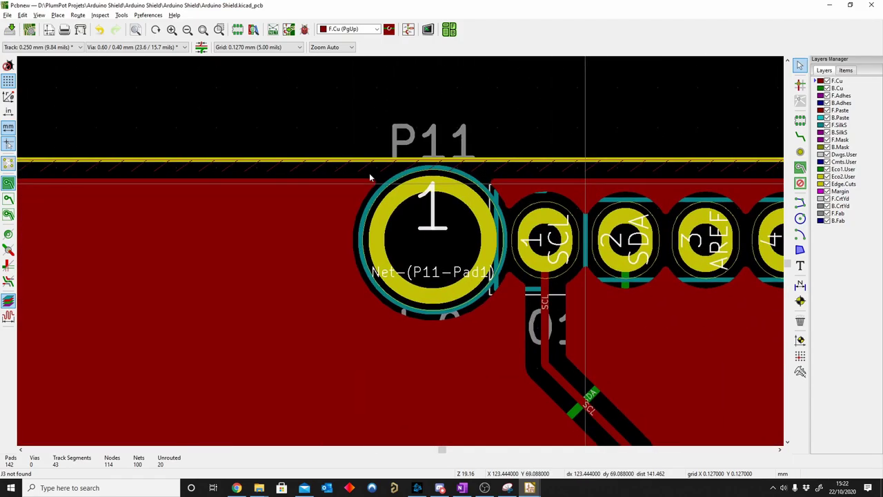
pyautogui.scroll(-1, 386, 214)
pyautogui.scroll(-5, 410, 254)
pyautogui.scroll(1, 418, 265)
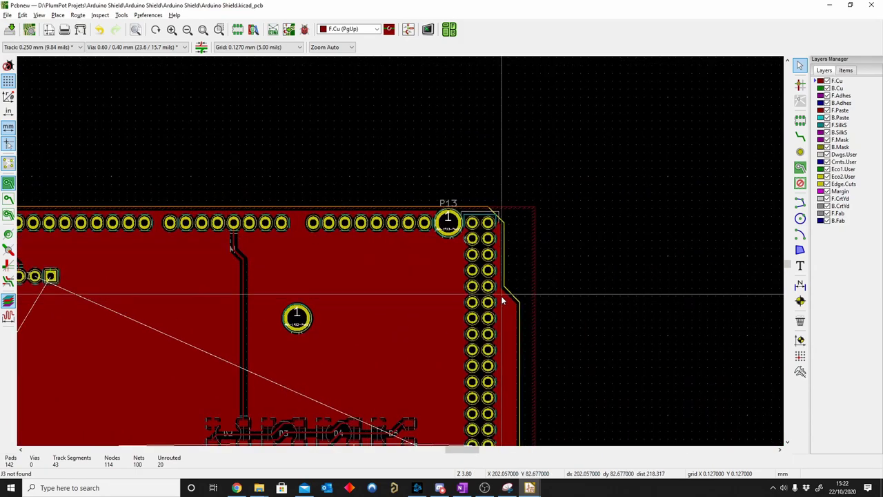
pyautogui.scroll(2, 428, 282)
pyautogui.scroll(4, 393, 262)
pyautogui.scroll(-2, 397, 255)
pyautogui.scroll(-1, 400, 252)
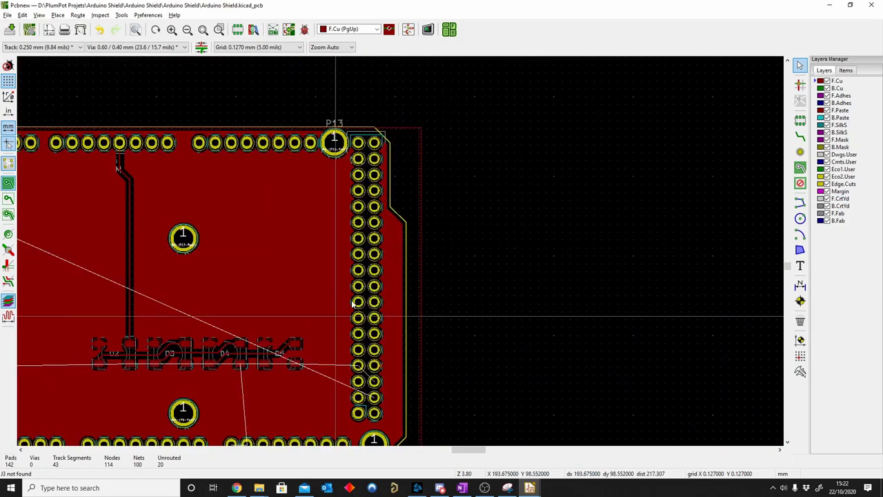
pyautogui.scroll(1, 420, 252)
pyautogui.scroll(3, 276, 276)
pyautogui.scroll(-1, 290, 235)
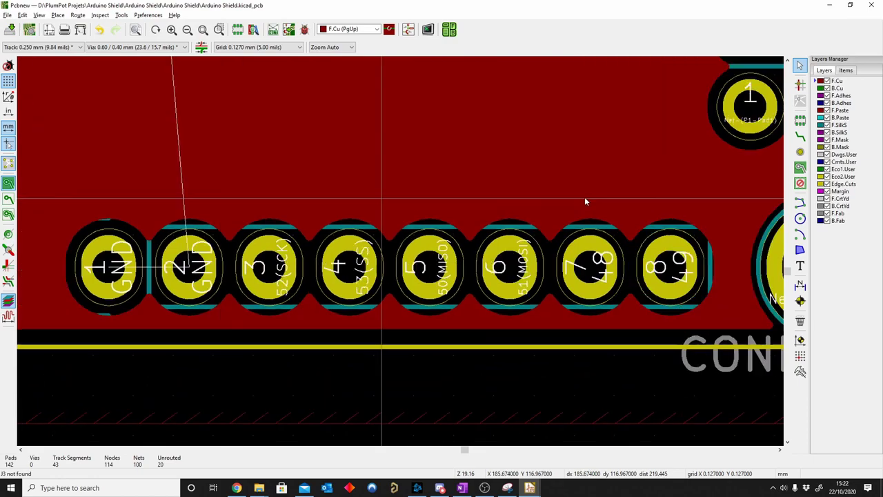
pyautogui.scroll(-3, 391, 260)
pyautogui.scroll(1, 207, 238)
pyautogui.keyDown('ctrl'); pyautogui.hscroll(3, 482, 228); pyautogui.keyUp('ctrl')
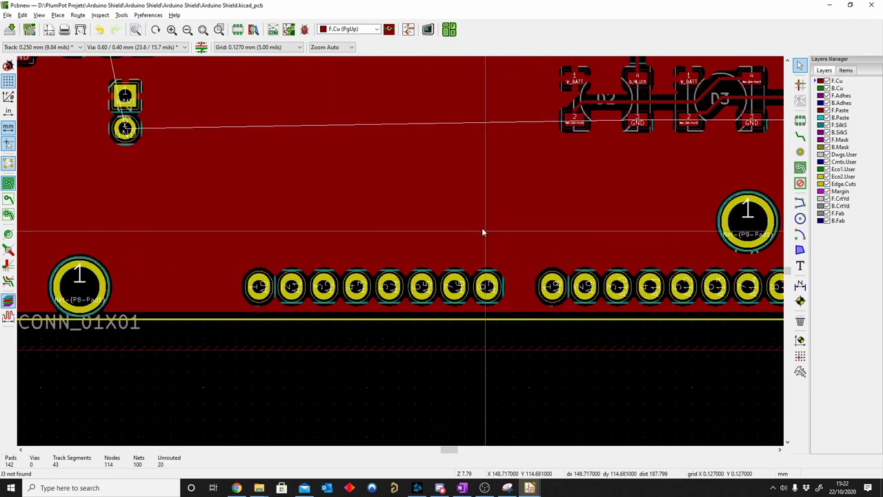
pyautogui.scroll(1, 403, 414)
pyautogui.keyDown('shift'); pyautogui.scroll(3, 403, 414); pyautogui.keyUp('shift')
pyautogui.keyDown('shift'); pyautogui.scroll(2, 427, 376); pyautogui.keyUp('shift')
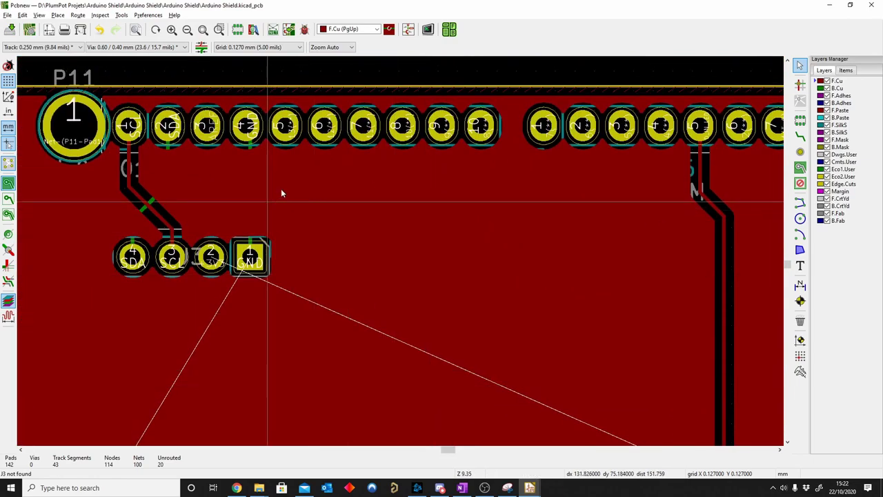
pyautogui.keyDown('ctrl'); pyautogui.hscroll(3, 127, 173); pyautogui.keyUp('ctrl')
pyautogui.keyDown('ctrl'); pyautogui.hscroll(2, 518, 173); pyautogui.keyUp('ctrl')
pyautogui.keyDown('ctrl'); pyautogui.hscroll(3, 292, 185); pyautogui.keyUp('ctrl')
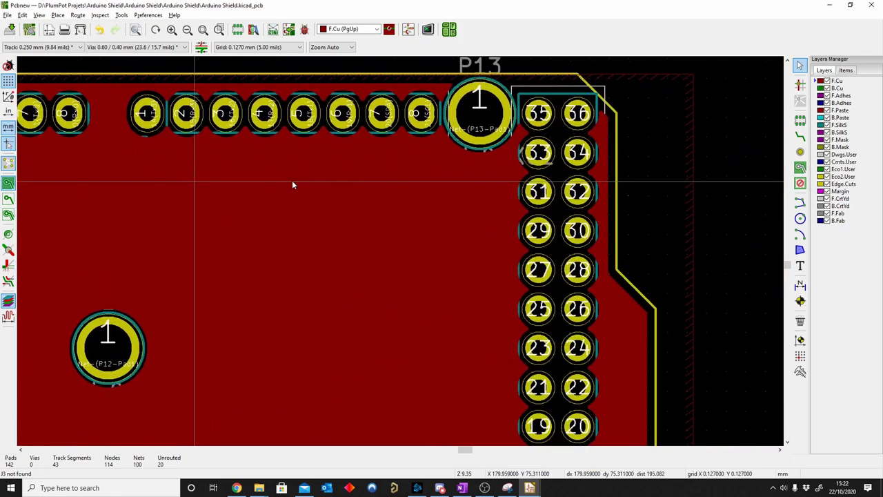
pyautogui.keyDown('shift'); pyautogui.scroll(-3, 373, 228); pyautogui.keyUp('shift')
pyautogui.keyDown('ctrl'); pyautogui.hscroll(2, 306, 256); pyautogui.keyUp('ctrl')
pyautogui.keyDown('shift'); pyautogui.scroll(-5, 324, 276); pyautogui.keyUp('shift')
pyautogui.keyDown('ctrl'); pyautogui.hscroll(-2, 349, 301); pyautogui.keyUp('ctrl')
pyautogui.keyDown('shift'); pyautogui.scroll(2, 386, 207); pyautogui.keyUp('shift')
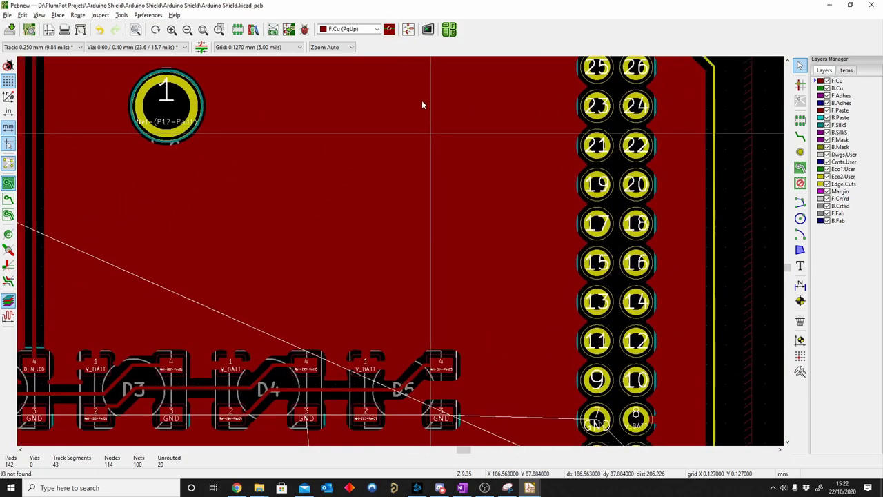
pyautogui.scroll(-1, 395, 255)
pyautogui.scroll(4, 402, 250)
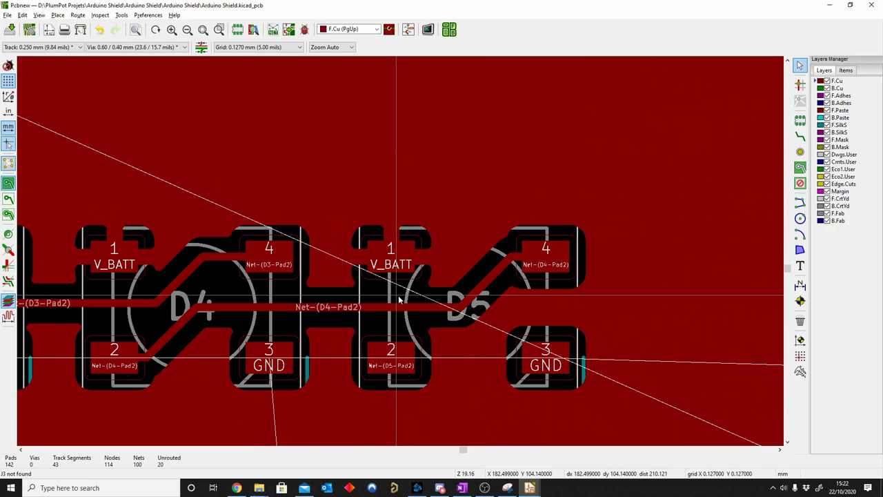
pyautogui.scroll(-7, 398, 299)
pyautogui.keyDown('ctrl'); pyautogui.hscroll(-5, 249, 148); pyautogui.keyUp('ctrl')
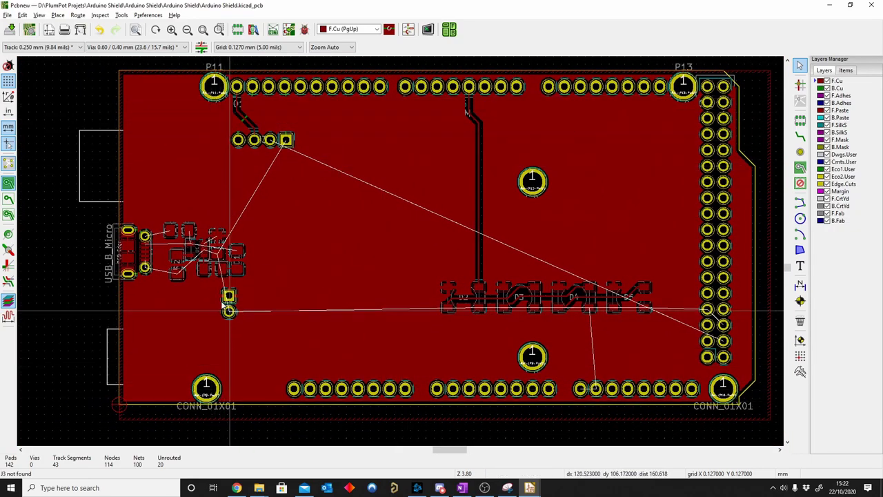
pyautogui.scroll(3, 338, 121)
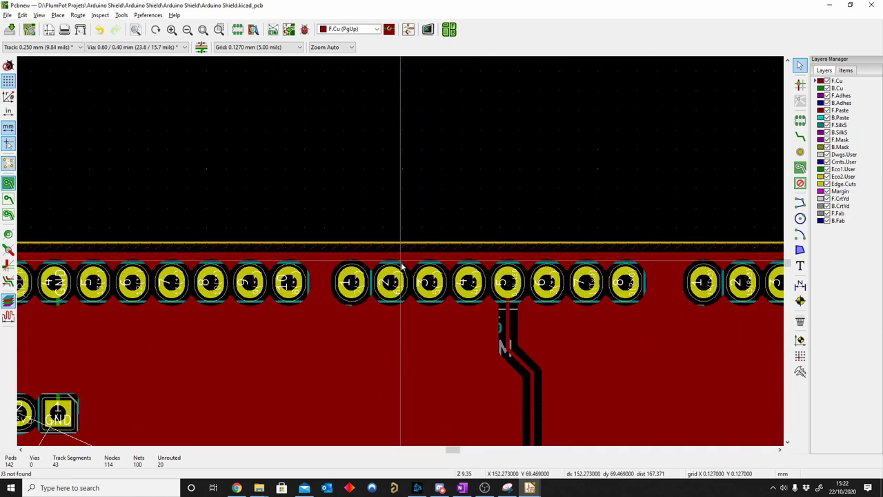
pyautogui.keyDown('shift'); pyautogui.scroll(-1, 400, 266); pyautogui.keyUp('shift')
pyautogui.keyDown('ctrl'); pyautogui.hscroll(2, 449, 262); pyautogui.keyUp('ctrl')
pyautogui.scroll(1, 444, 263)
pyautogui.keyDown('ctrl'); pyautogui.hscroll(1, 444, 263); pyautogui.keyUp('ctrl')
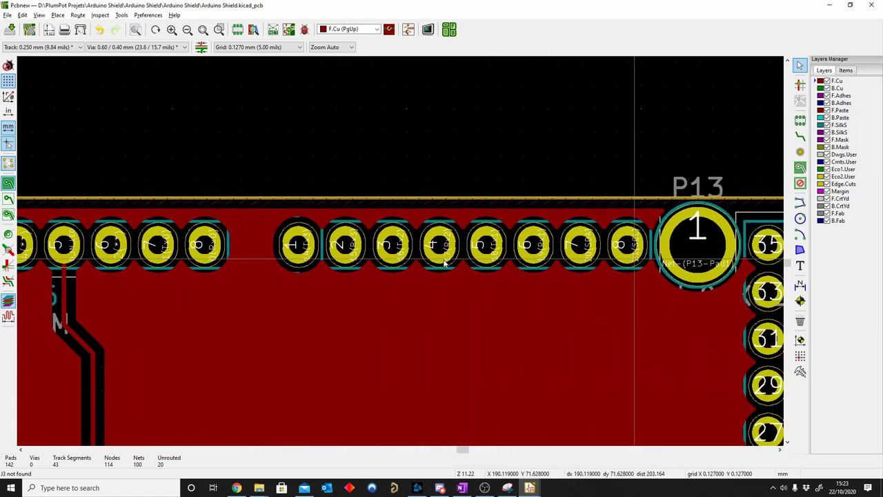
pyautogui.scroll(-1, 444, 262)
pyautogui.keyDown('ctrl'); pyautogui.hscroll(3, 441, 262); pyautogui.keyUp('ctrl')
pyautogui.keyDown('shift'); pyautogui.scroll(-2, 414, 248); pyautogui.keyUp('shift')
pyautogui.keyDown('shift'); pyautogui.scroll(-3, 377, 229); pyautogui.keyUp('shift')
pyautogui.keyDown('shift'); pyautogui.scroll(-2, 362, 273); pyautogui.keyUp('shift')
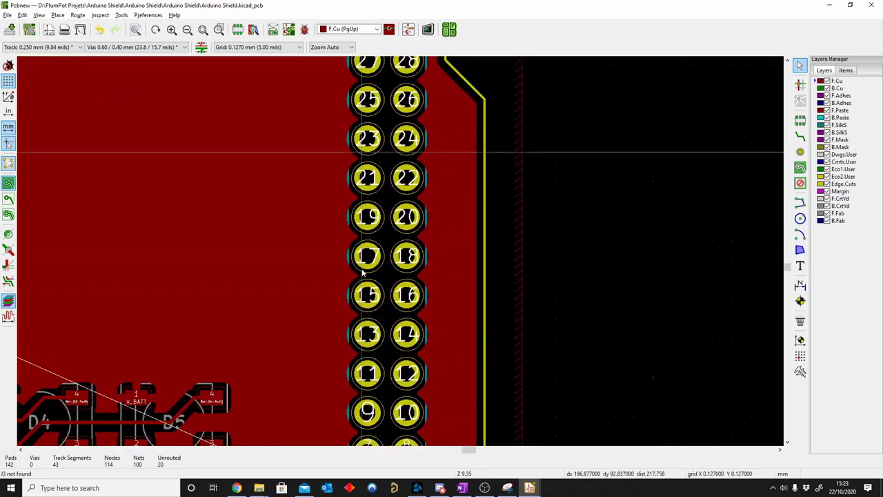
pyautogui.keyDown('ctrl'); pyautogui.hscroll(-1, 378, 190); pyautogui.keyUp('ctrl')
pyautogui.scroll(-3, 286, 399)
pyautogui.keyDown('shift'); pyautogui.scroll(-3, 403, 252); pyautogui.keyUp('shift')
pyautogui.scroll(3, 400, 257)
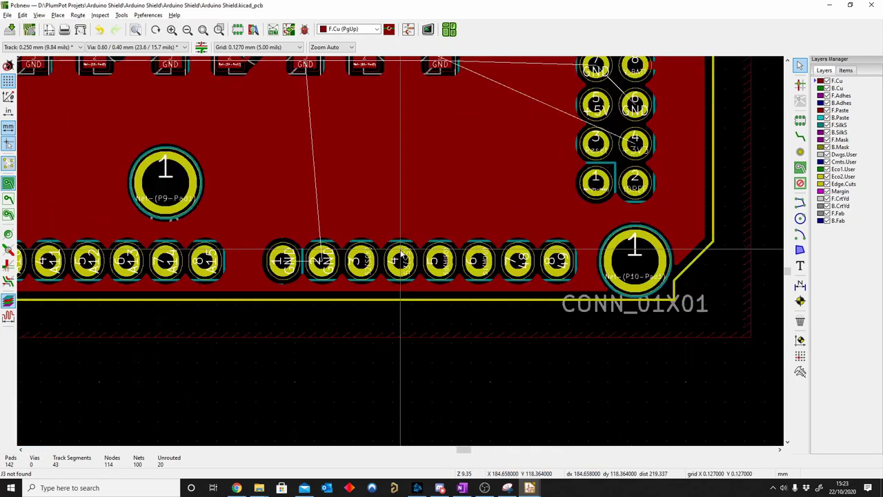
pyautogui.scroll(4, 400, 257)
pyautogui.keyDown('ctrl'); pyautogui.hscroll(-2, 310, 192); pyautogui.keyUp('ctrl')
pyautogui.keyDown('shift'); pyautogui.scroll(-2, 311, 192); pyautogui.keyUp('shift')
pyautogui.keyDown('ctrl'); pyautogui.hscroll(-3, 276, 195); pyautogui.keyUp('ctrl')
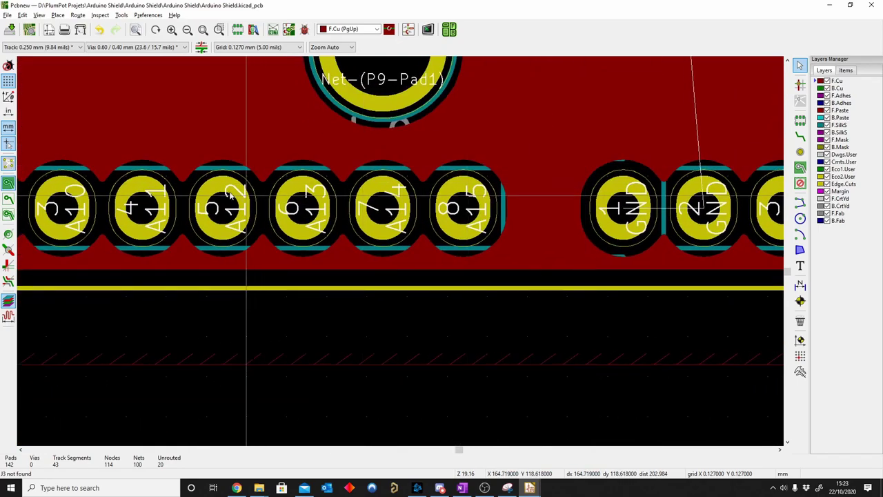
pyautogui.keyDown('ctrl'); pyautogui.hscroll(-4, 230, 198); pyautogui.keyUp('ctrl')
pyautogui.keyDown('ctrl'); pyautogui.hscroll(-1, 230, 197); pyautogui.keyUp('ctrl')
pyautogui.keyDown('ctrl'); pyautogui.hscroll(-3, 230, 198); pyautogui.keyUp('ctrl')
pyautogui.keyDown('ctrl'); pyautogui.hscroll(-3, 161, 205); pyautogui.keyUp('ctrl')
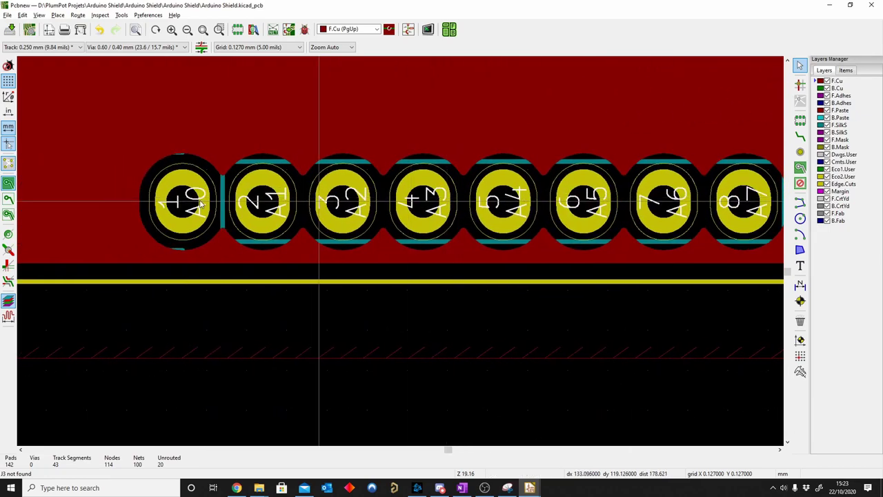
pyautogui.keyDown('ctrl'); pyautogui.hscroll(-3, 207, 203); pyautogui.keyUp('ctrl')
pyautogui.scroll(-4, 137, 256)
pyautogui.keyDown('shift'); pyautogui.scroll(3, 426, 183); pyautogui.keyUp('shift')
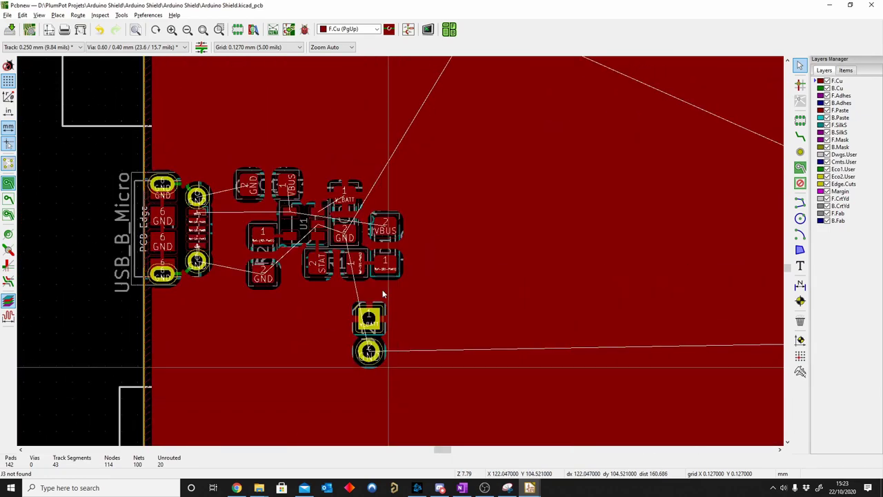
pyautogui.keyDown('shift'); pyautogui.scroll(2, 382, 289); pyautogui.keyUp('shift')
pyautogui.keyDown('shift'); pyautogui.scroll(2, 423, 296); pyautogui.keyUp('shift')
pyautogui.keyDown('shift'); pyautogui.scroll(2, 422, 205); pyautogui.keyUp('shift')
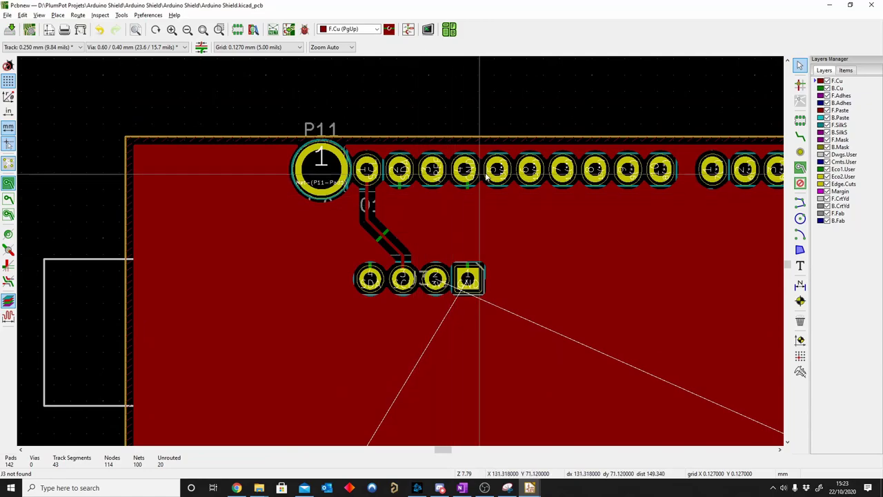
pyautogui.keyDown('ctrl'); pyautogui.hscroll(4, 315, 189); pyautogui.keyUp('ctrl')
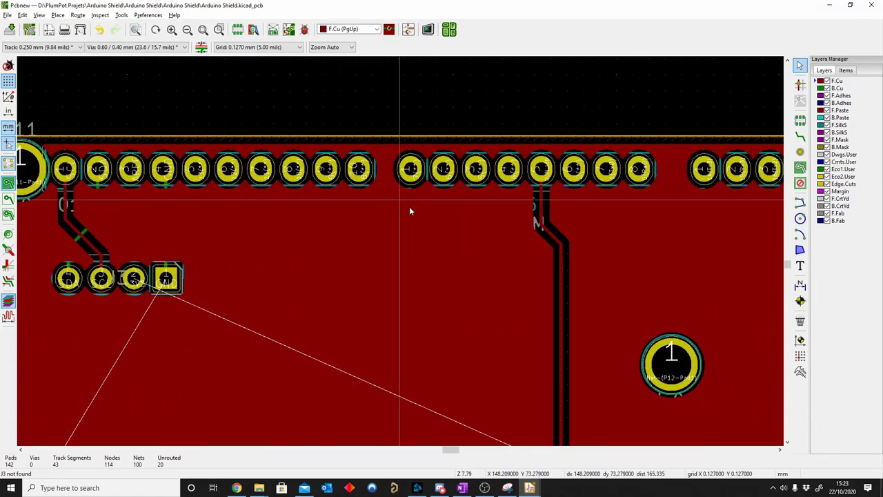
pyautogui.moveTo(529, 488)
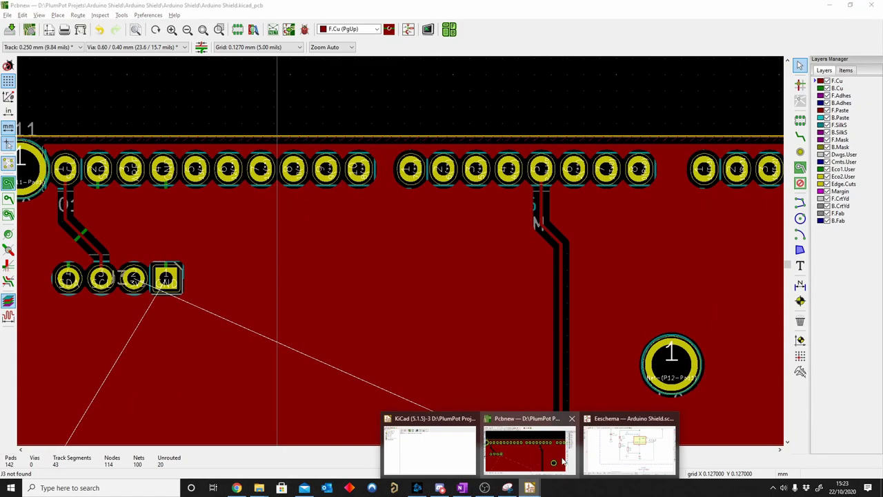
# Look over the schematic in Eeschema, then minimize it back to the board layout.
pyautogui.click(624, 442)
pyautogui.scroll(3, 638, 136)
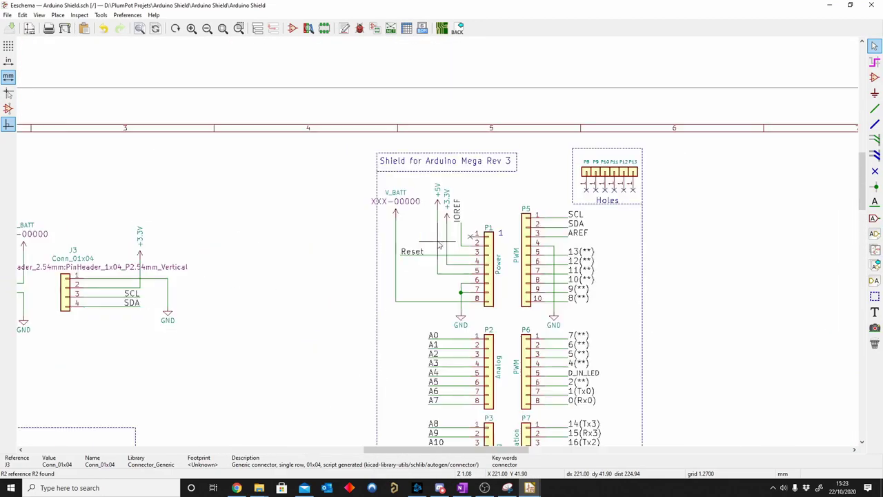
pyautogui.scroll(1, 441, 252)
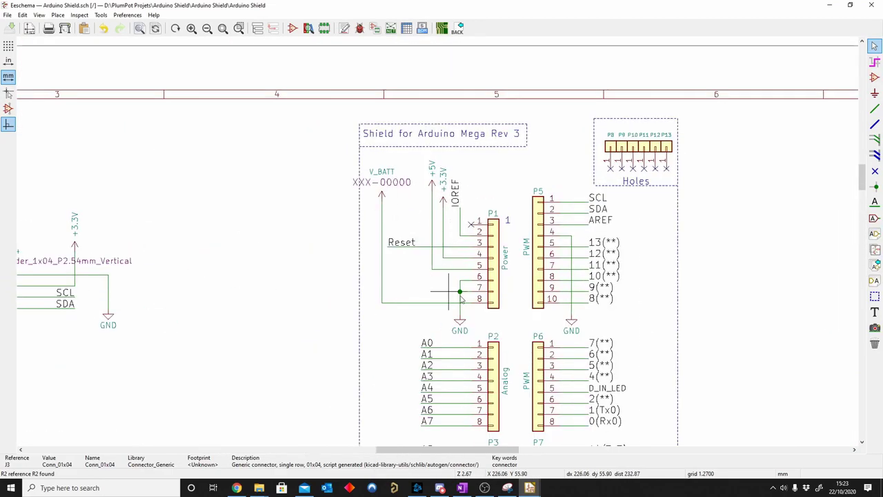
pyautogui.scroll(5, 494, 288)
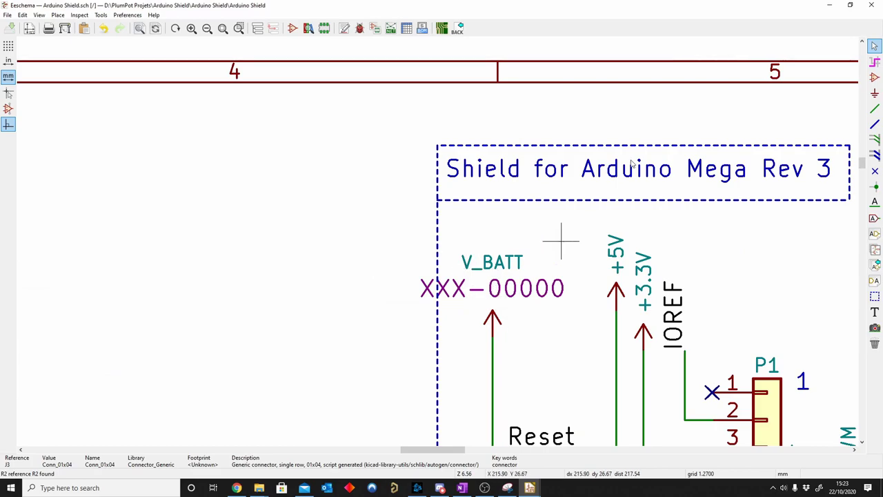
pyautogui.click(831, 5)
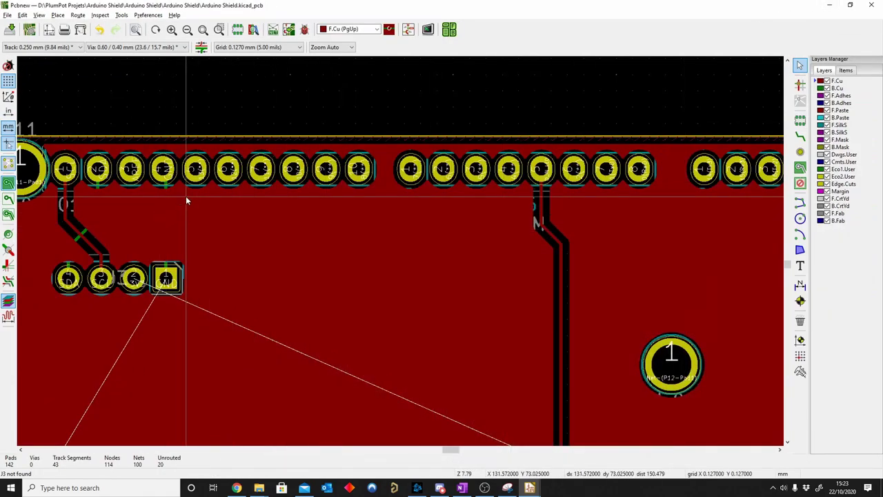
pyautogui.scroll(3, 298, 182)
pyautogui.scroll(-1, 401, 256)
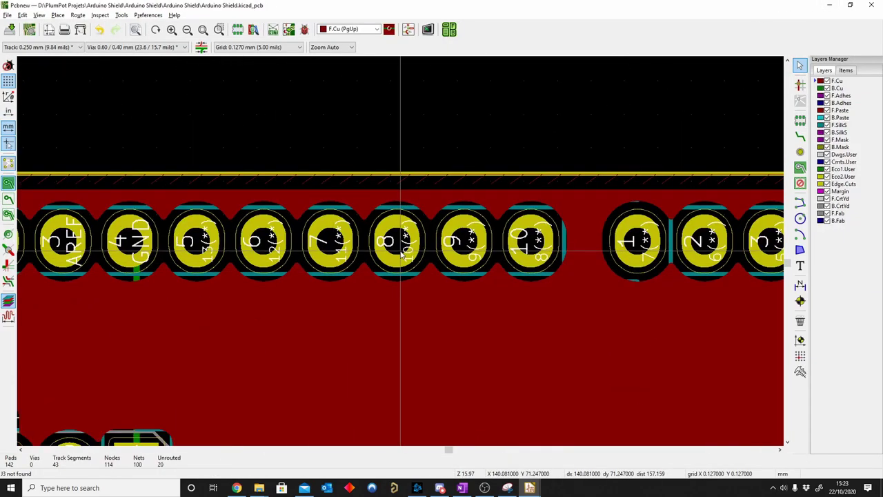
pyautogui.scroll(-1, 400, 256)
pyautogui.scroll(-1, 386, 311)
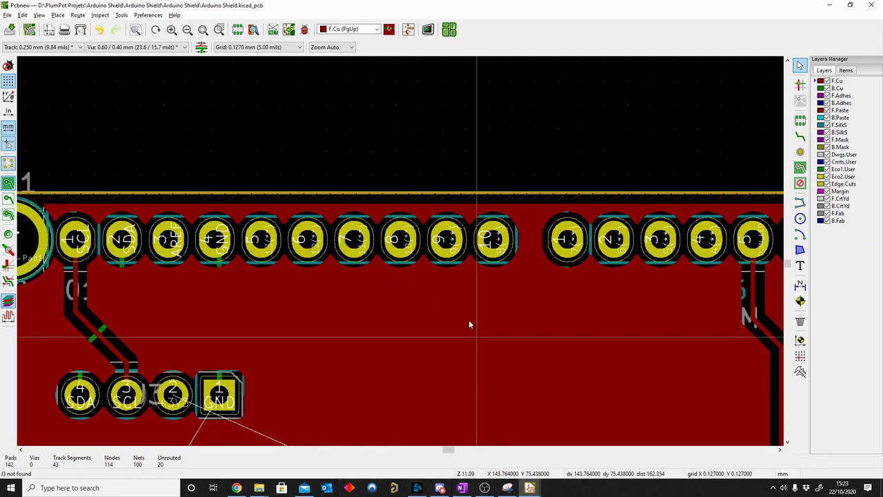
# Reopen the schematic window and pan to the Shield for Arduino Mega Rev 3 frame.
pyautogui.press('super+Tab')
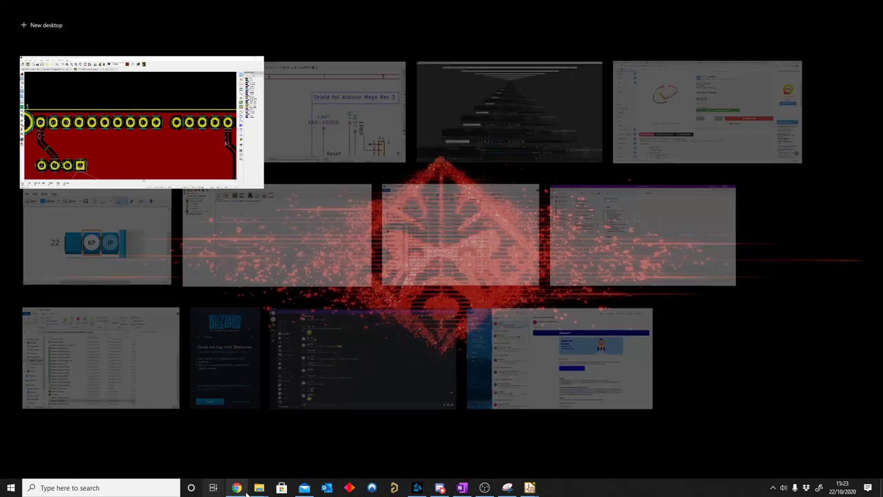
pyautogui.click(529, 488)
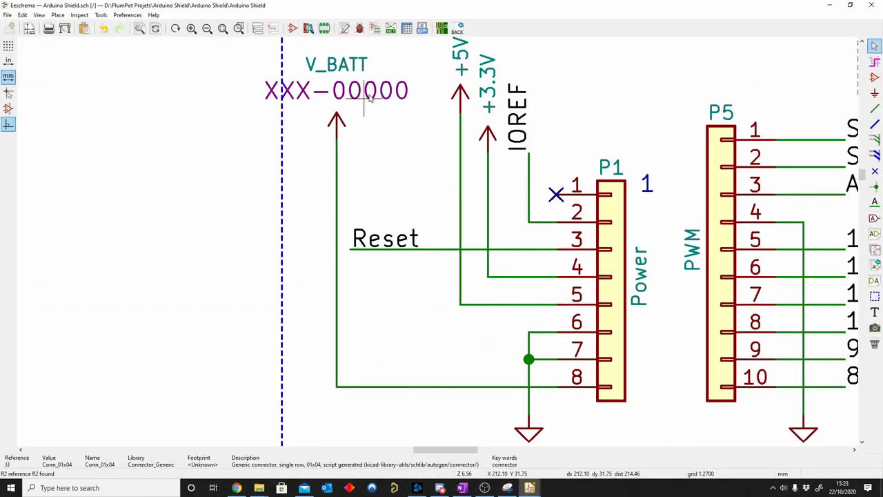
pyautogui.scroll(-1, 378, 97)
pyautogui.moveTo(465, 249); pyautogui.dragTo(389, 213, button='middle')
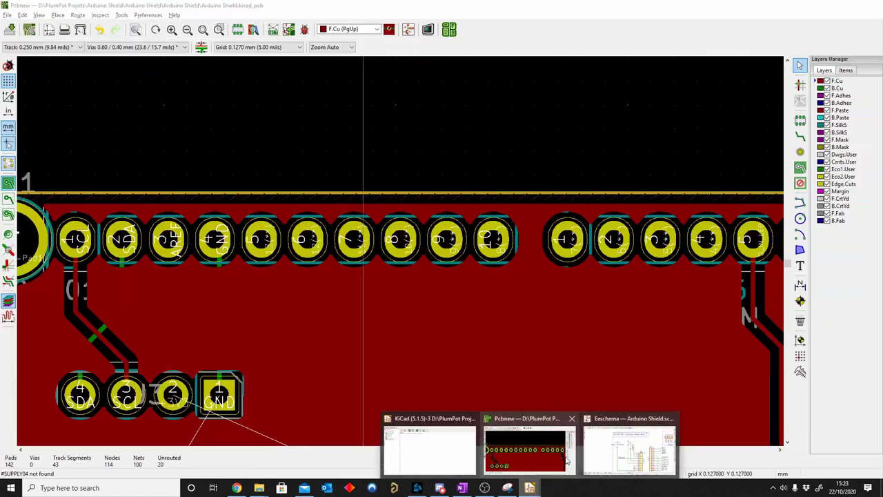
# Bring the PCB layout window back to the front.
pyautogui.click(527, 441)
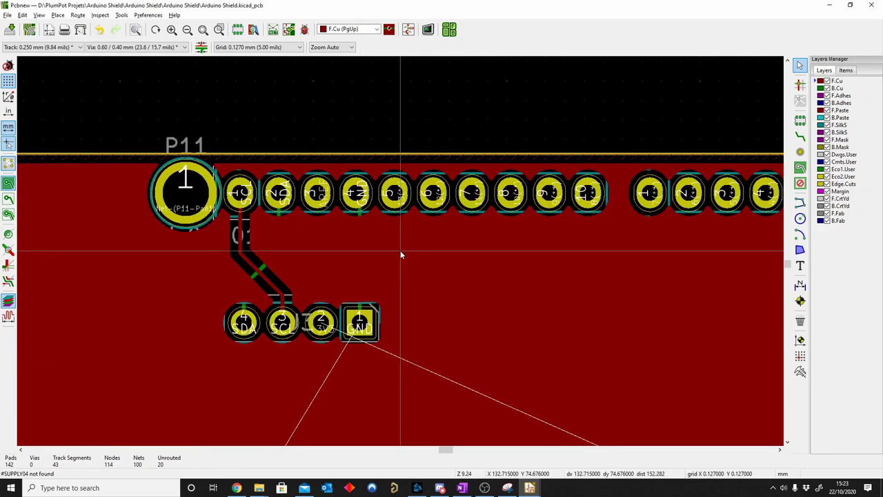
pyautogui.scroll(-2, 409, 278)
pyautogui.scroll(-1, 420, 333)
pyautogui.scroll(1, 372, 351)
pyautogui.scroll(2, 401, 255)
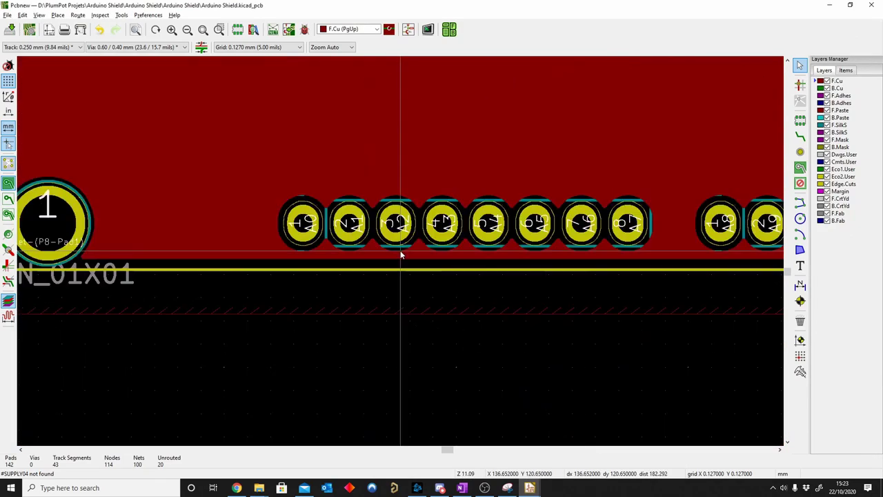
pyautogui.moveTo(702, 252); pyautogui.dragTo(449, 254, button='middle')
pyautogui.hotkey('alt', '3')
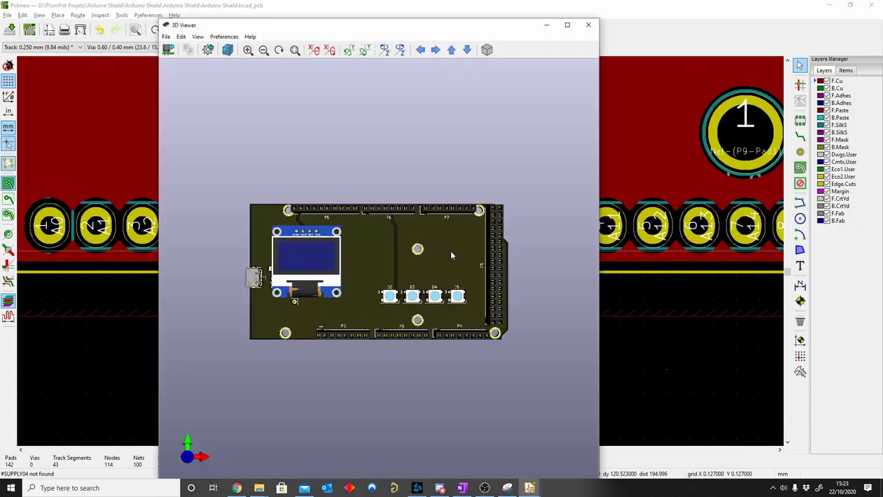
pyautogui.scroll(3, 422, 312)
pyautogui.hscroll(2, 415, 160)
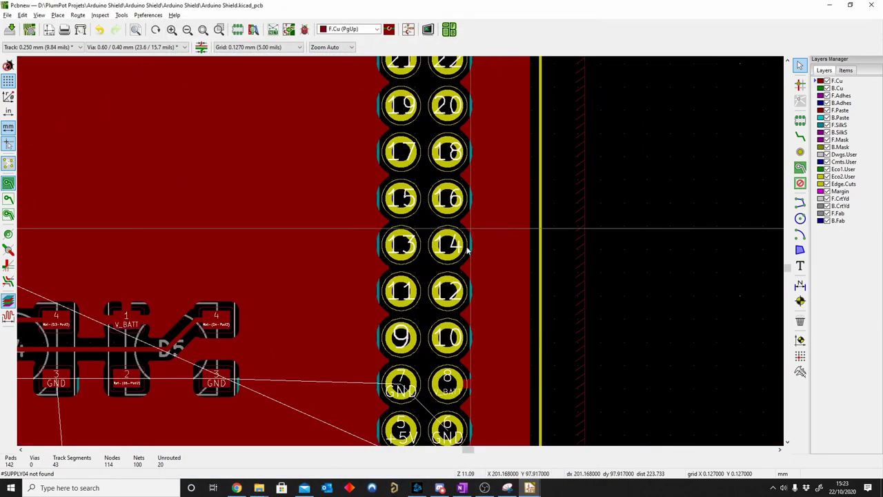
pyautogui.moveTo(466, 251); pyautogui.dragTo(420, 218, button='middle')
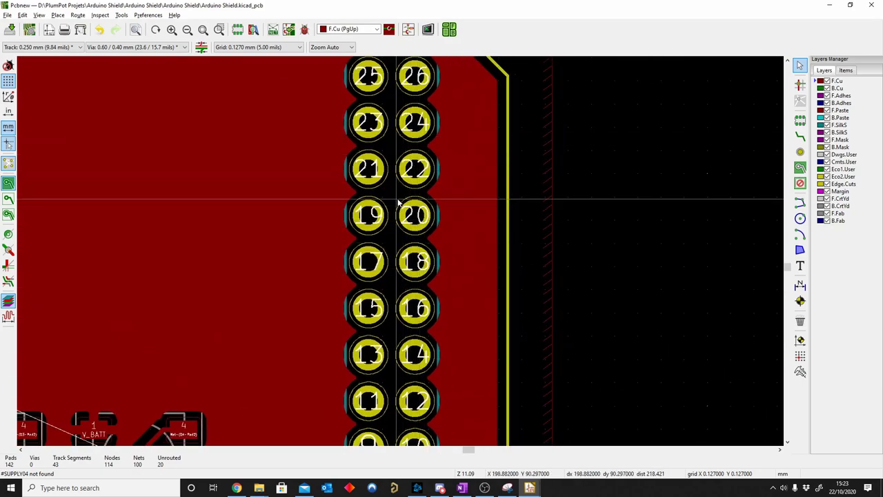
pyautogui.keyDown('shift'); pyautogui.scroll(-3, 397, 201); pyautogui.keyUp('shift')
pyautogui.scroll(4, 401, 255)
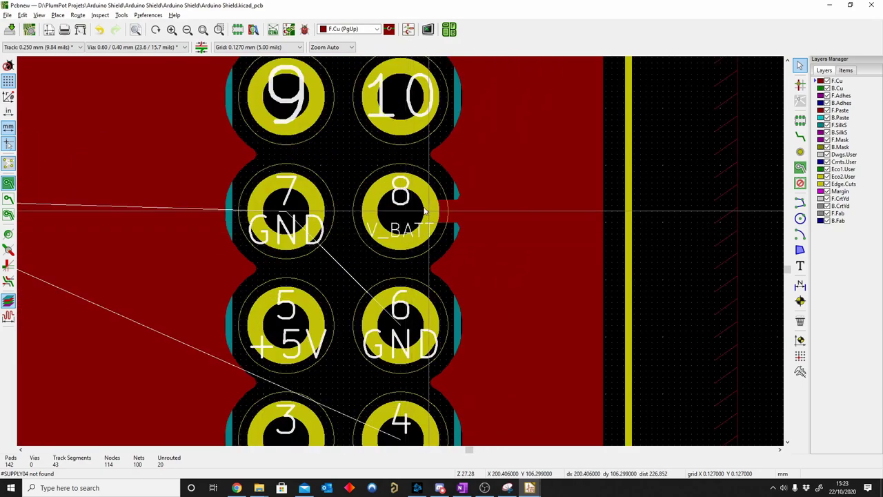
pyautogui.scroll(-4, 506, 209)
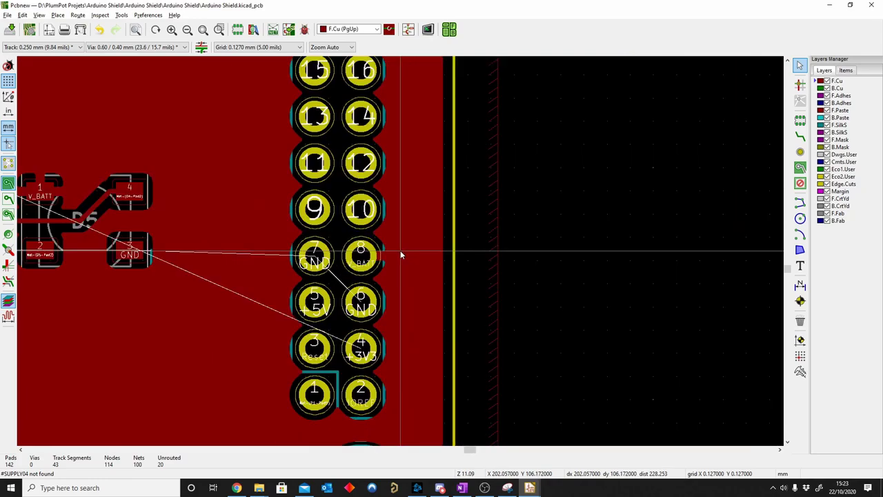
pyautogui.scroll(-4, 402, 252)
pyautogui.keyDown('ctrl'); pyautogui.scroll(3, 298, 222); pyautogui.keyUp('ctrl')
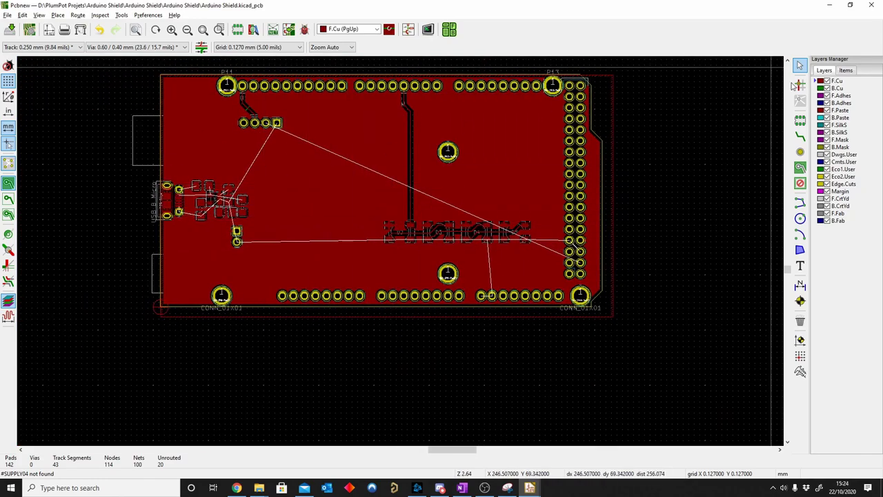
# Start a B.Cu zone tied to GND at the board's top-left corner.
pyautogui.click(800, 167)
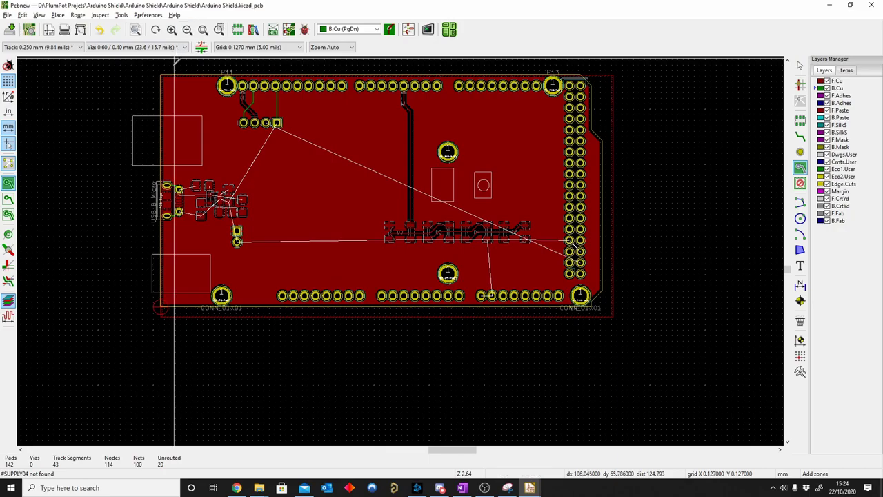
pyautogui.scroll(5, 205, 104)
pyautogui.click(414, 170)
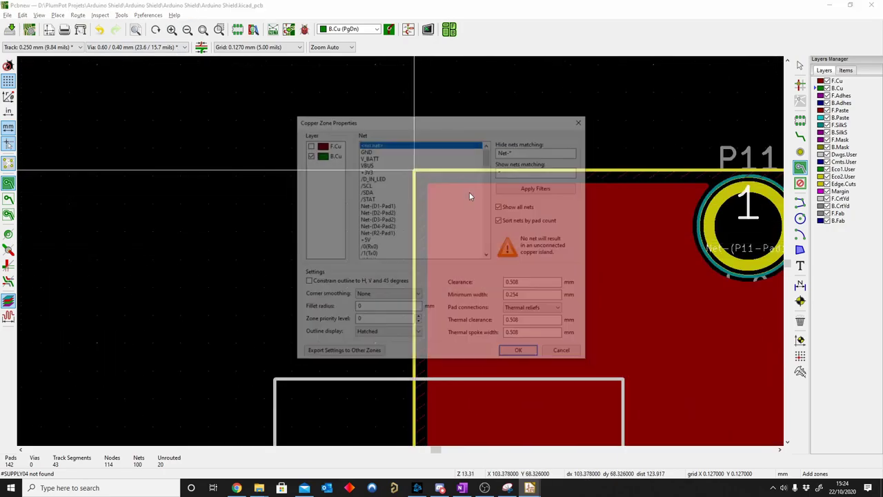
pyautogui.click(520, 353)
pyautogui.scroll(-5, 324, 356)
pyautogui.scroll(6, 624, 258)
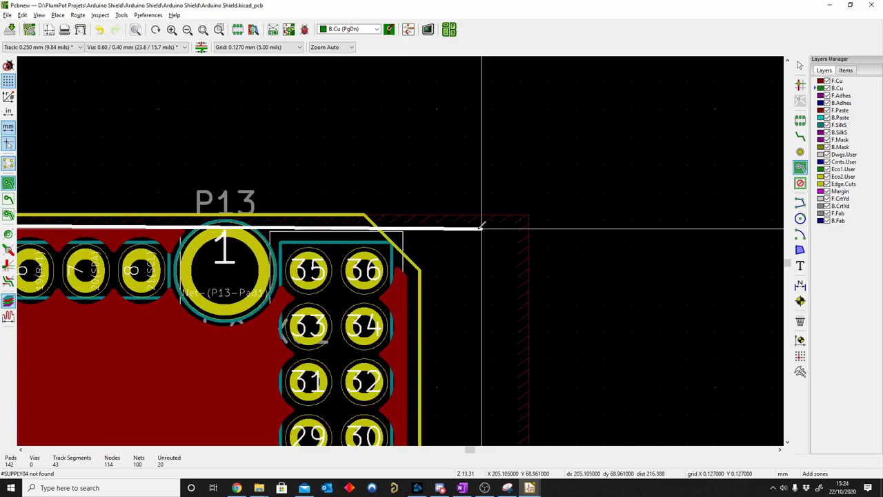
# Place the remaining zone corners at the board's top-right, bottom-right and bottom-left.
pyautogui.click(532, 213)
pyautogui.scroll(-2, 404, 252)
pyautogui.scroll(-4, 414, 247)
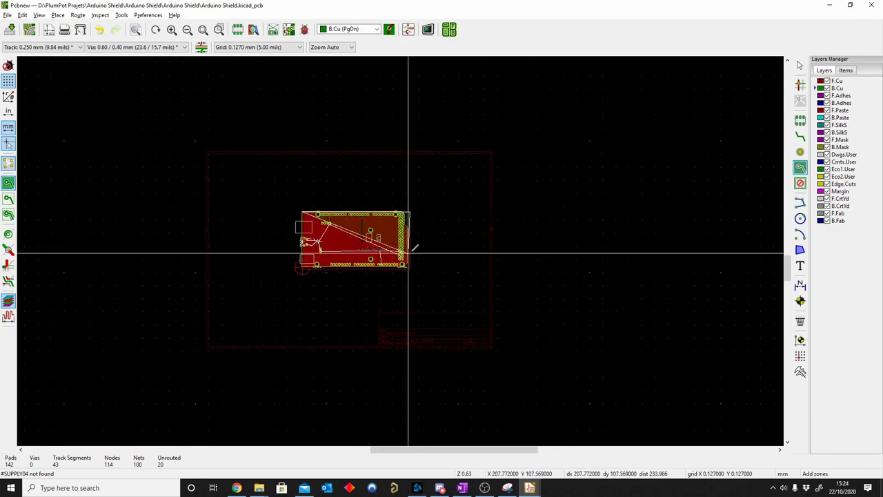
pyautogui.scroll(5, 414, 247)
pyautogui.click(380, 335)
pyautogui.scroll(-4, 390, 394)
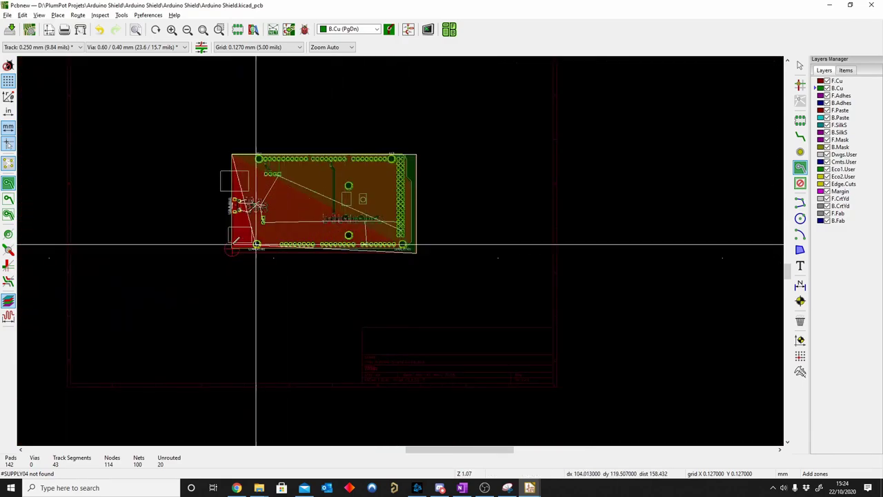
pyautogui.scroll(4, 228, 255)
pyautogui.scroll(3, 225, 269)
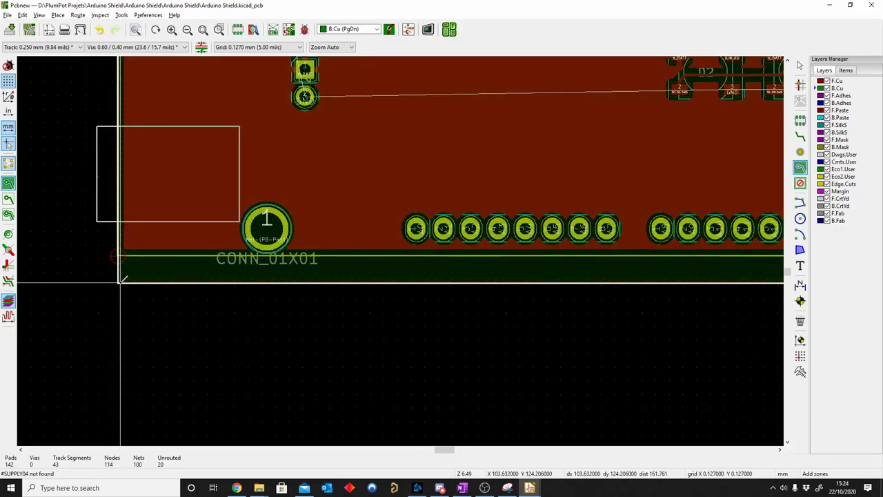
pyautogui.click(120, 282)
# Pan and zoom across the board to bring the LEDs and bottom headers into view.
pyautogui.scroll(-3, 400, 252)
pyautogui.scroll(3, 398, 248)
pyautogui.scroll(3, 324, 148)
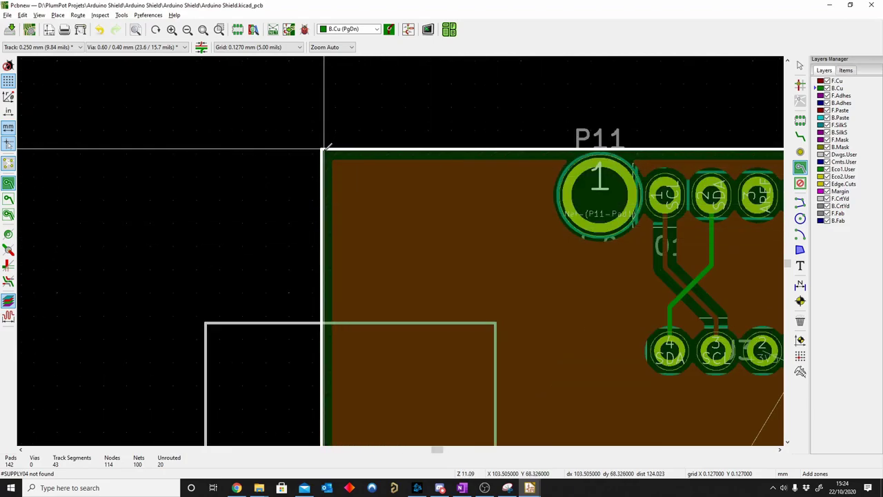
pyautogui.scroll(-2, 374, 167)
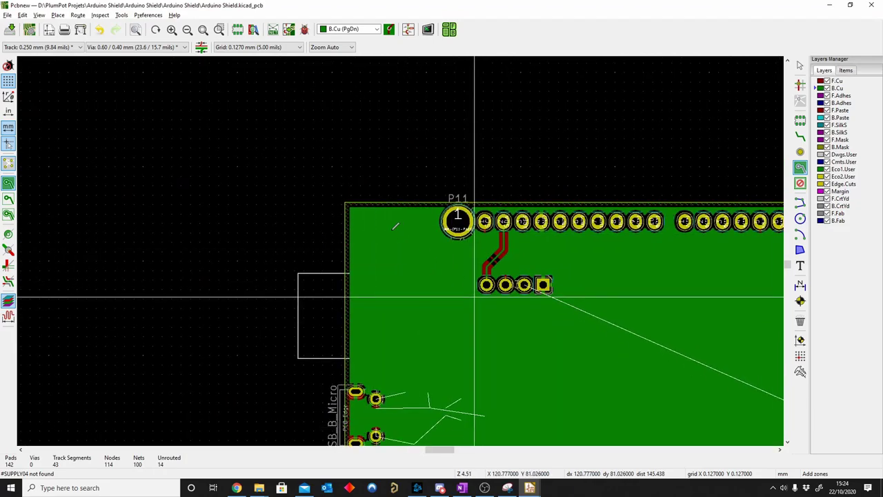
pyautogui.scroll(1, 723, 276)
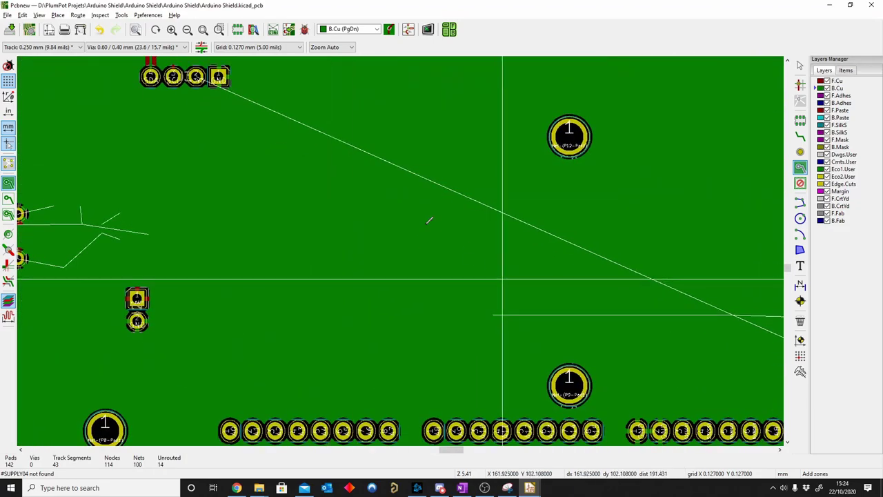
pyautogui.scroll(1, 569, 351)
pyautogui.scroll(1, 483, 310)
pyautogui.scroll(3, 400, 251)
pyautogui.keyDown('ctrl'); pyautogui.hscroll(-3, 168, 331); pyautogui.keyUp('ctrl')
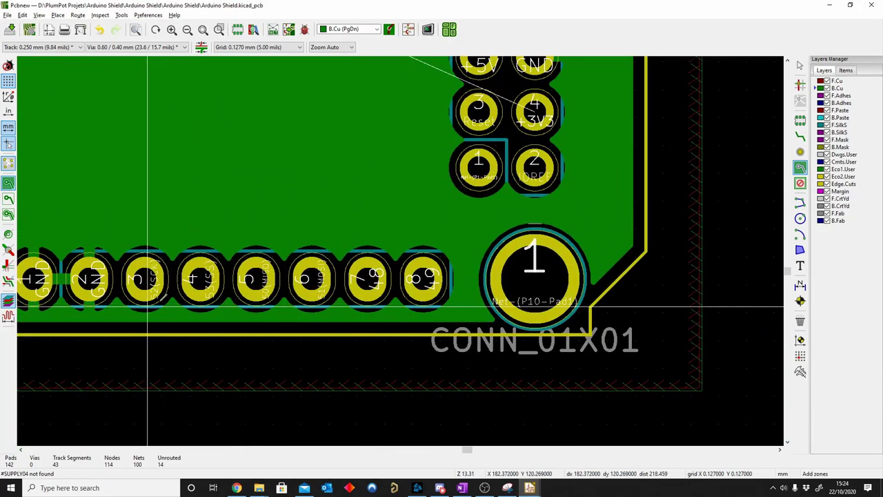
pyautogui.keyDown('ctrl'); pyautogui.hscroll(-3, 238, 262); pyautogui.keyUp('ctrl')
pyautogui.keyDown('ctrl'); pyautogui.hscroll(-3, 458, 276); pyautogui.keyUp('ctrl')
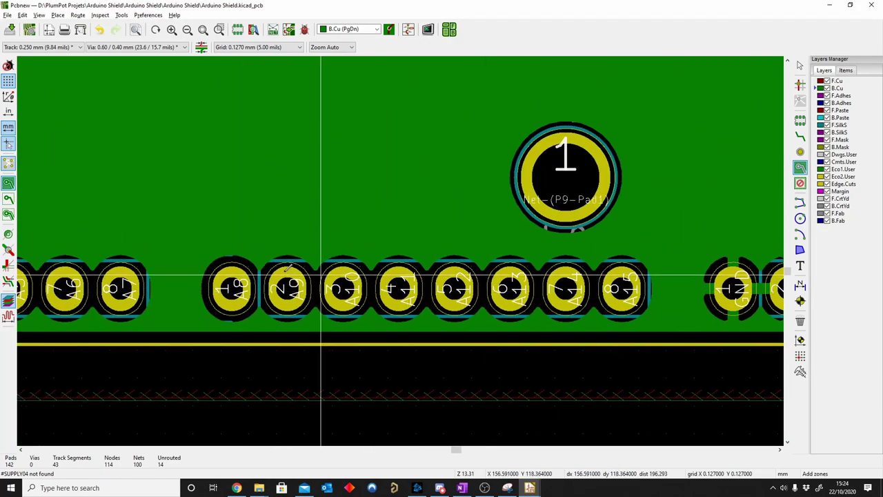
pyautogui.scroll(-3, 320, 276)
pyautogui.keyDown('ctrl'); pyautogui.hscroll(-3, 400, 248); pyautogui.keyUp('ctrl')
pyautogui.keyDown('shift'); pyautogui.scroll(2, 444, 335); pyautogui.keyUp('shift')
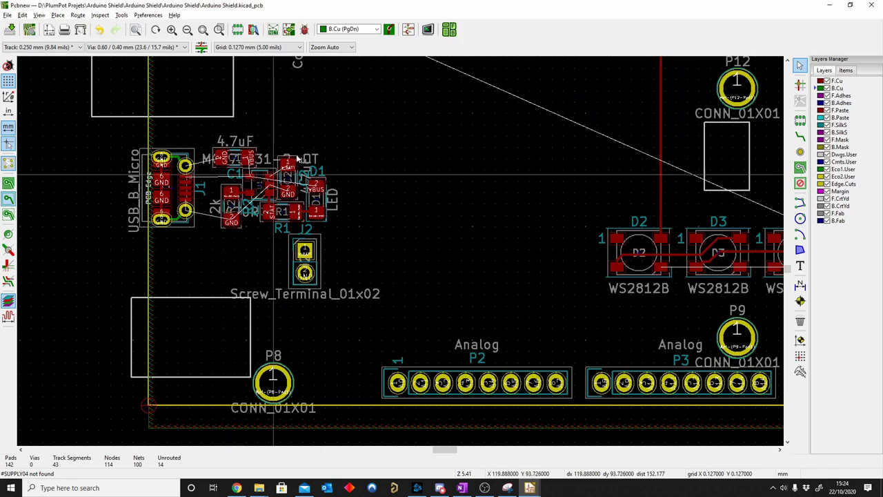
pyautogui.moveTo(335, 96); pyautogui.dragTo(122, 58, button='middle')
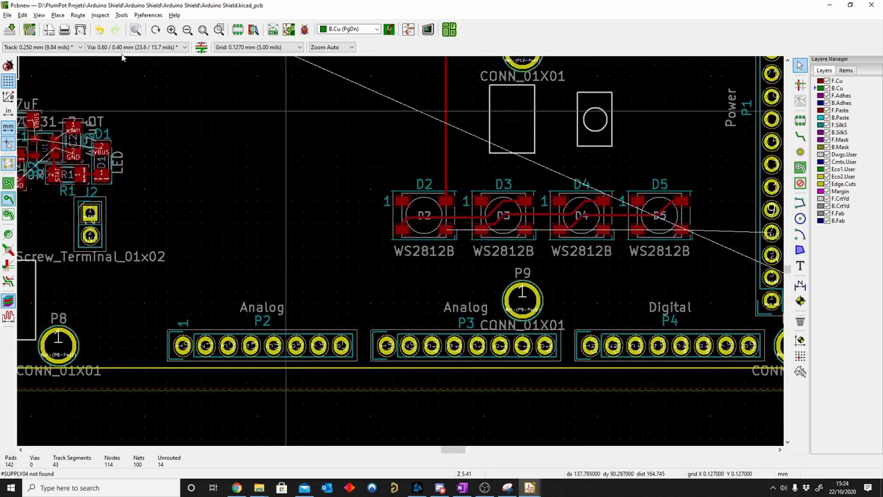
pyautogui.scroll(-3, 419, 274)
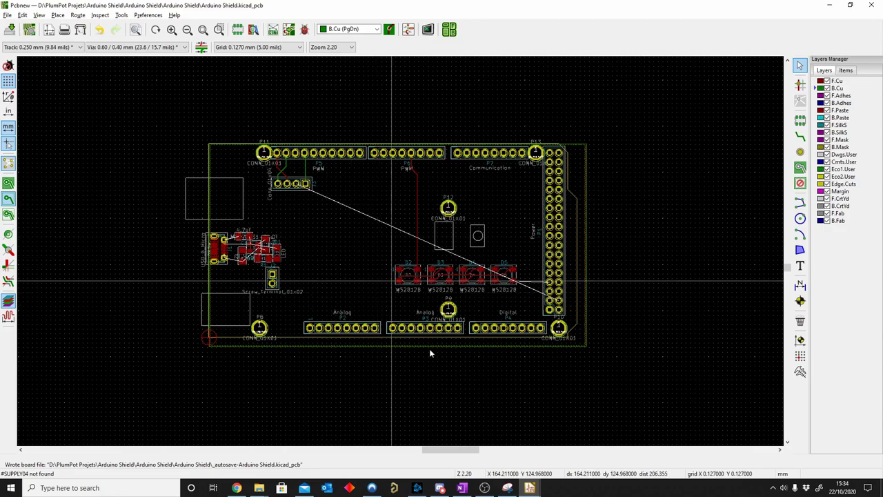
pyautogui.click(237, 487)
pyautogui.scroll(2, 386, 255)
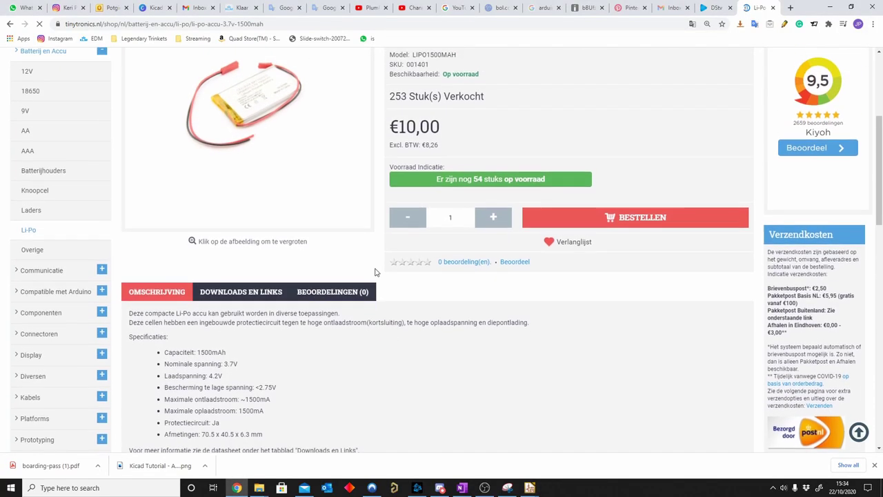
pyautogui.scroll(-1, 345, 283)
pyautogui.scroll(2, 304, 107)
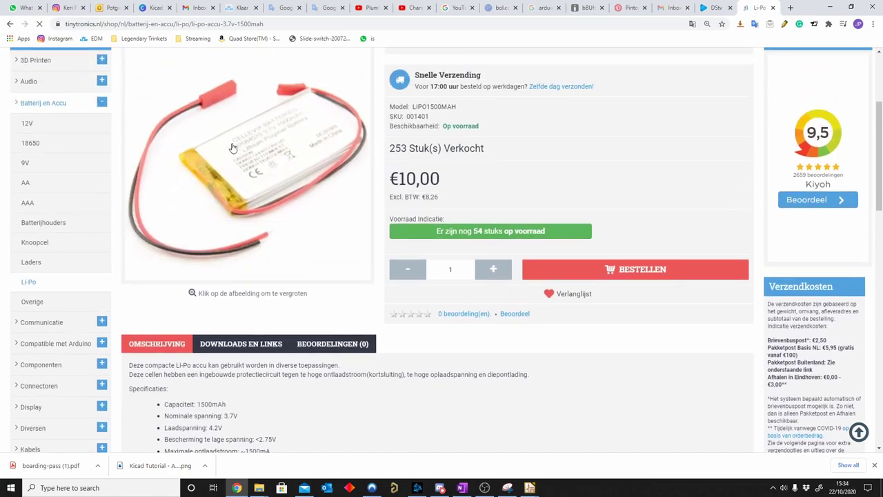
pyautogui.scroll(1, 207, 158)
pyautogui.scroll(1, 200, 179)
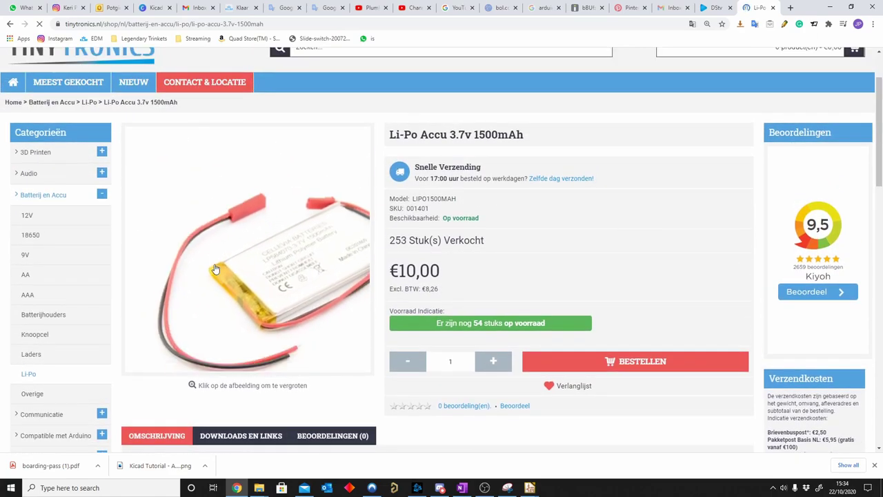
pyautogui.scroll(-3, 433, 149)
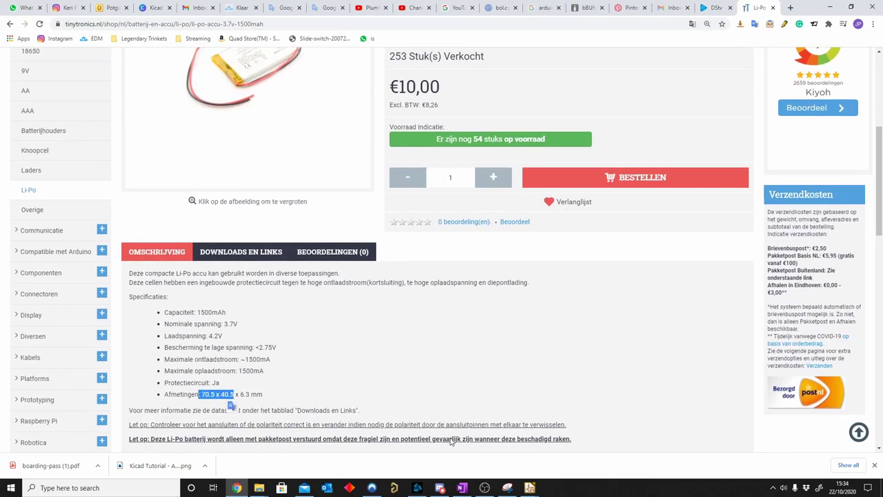
pyautogui.moveTo(529, 488)
pyautogui.click(533, 448)
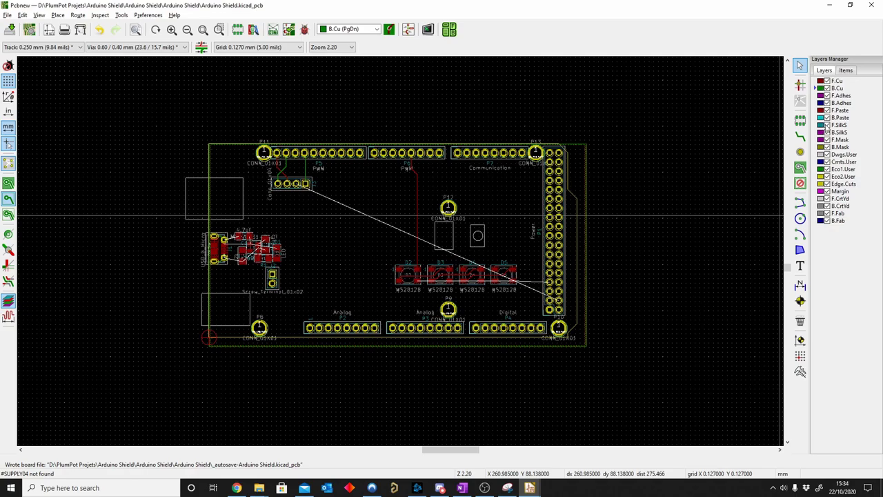
# Draw a horizontal F.SilkS graphic line and set its coordinates in Line Segment Properties.
pyautogui.click(824, 126)
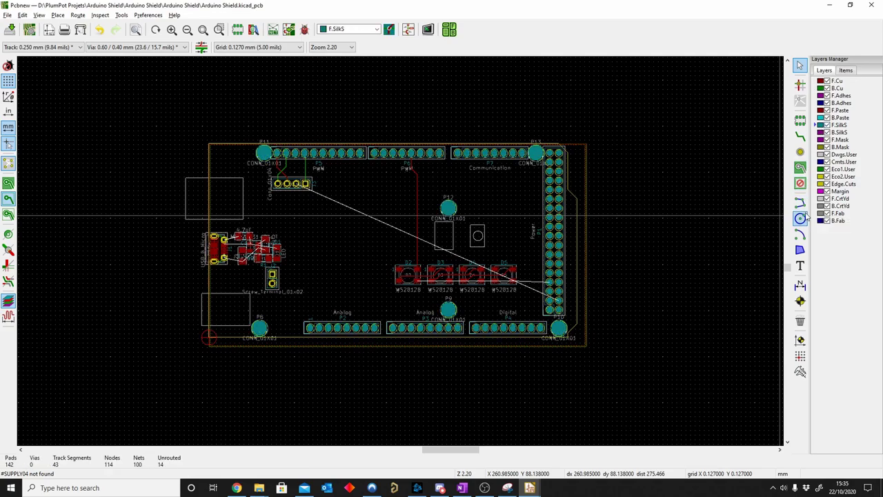
pyautogui.click(800, 202)
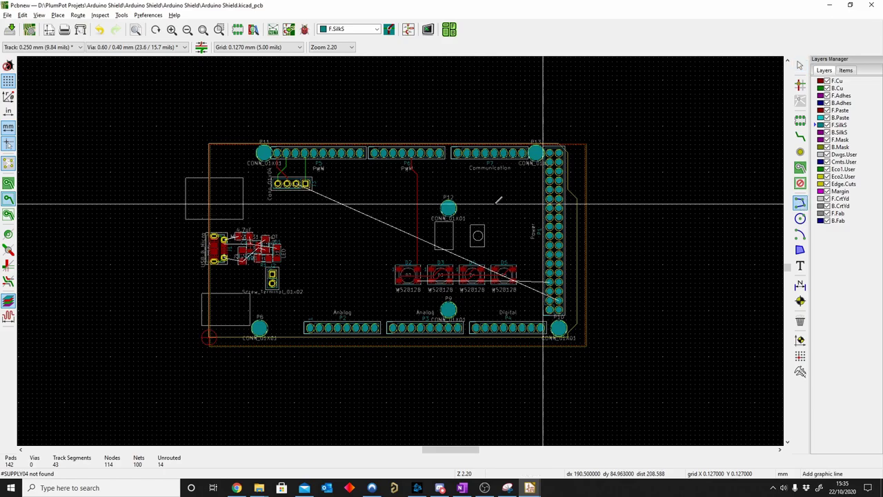
pyautogui.click(243, 87)
pyautogui.scroll(5, 303, 86)
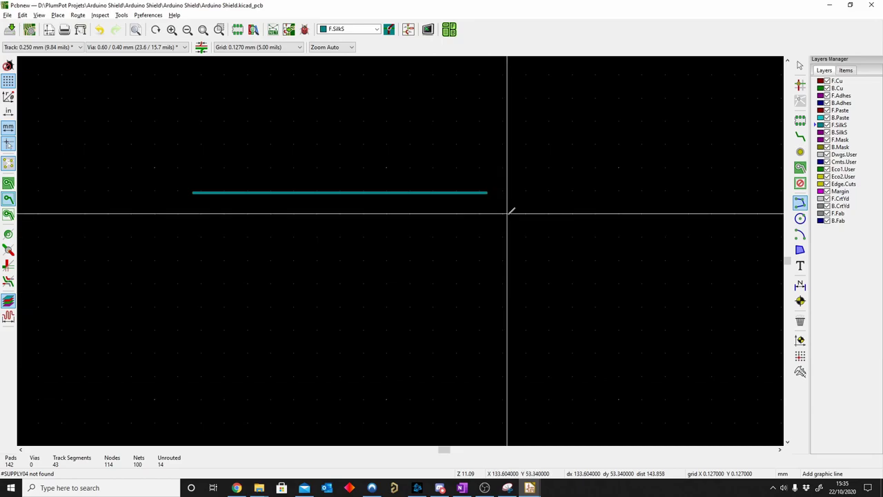
pyautogui.doubleClick(486, 193)
pyautogui.press('Escape')
pyautogui.click(452, 195)
pyautogui.doubleClick(451, 195)
pyautogui.write('70.5')
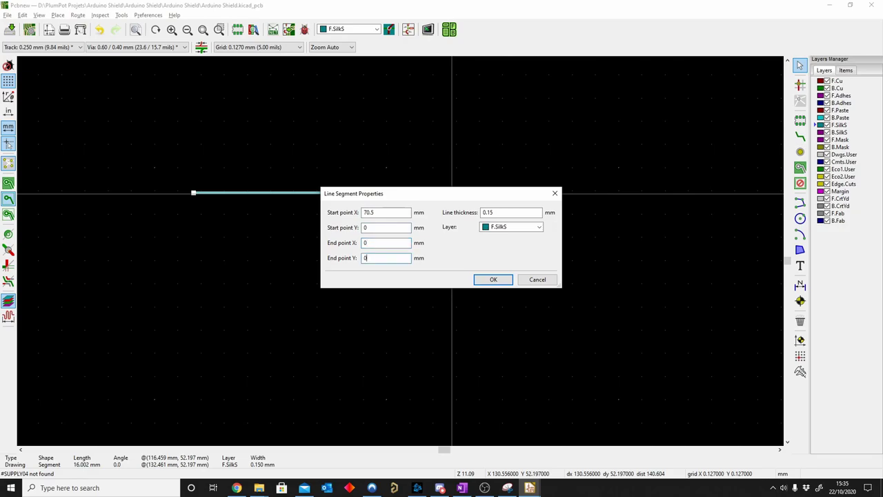
pyautogui.press('Return')
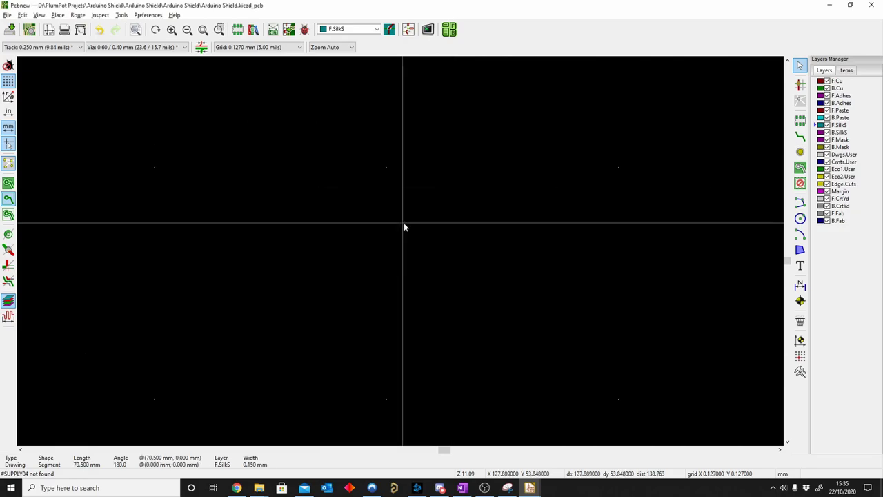
pyautogui.scroll(-5, 428, 213)
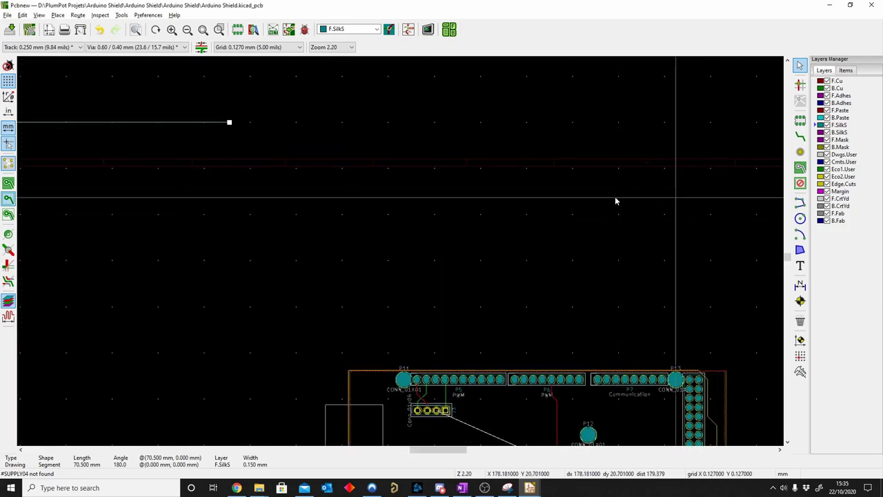
pyautogui.click(520, 190)
# Draw a second silkscreen line and make it vertical at 40.5 mm.
pyautogui.click(799, 202)
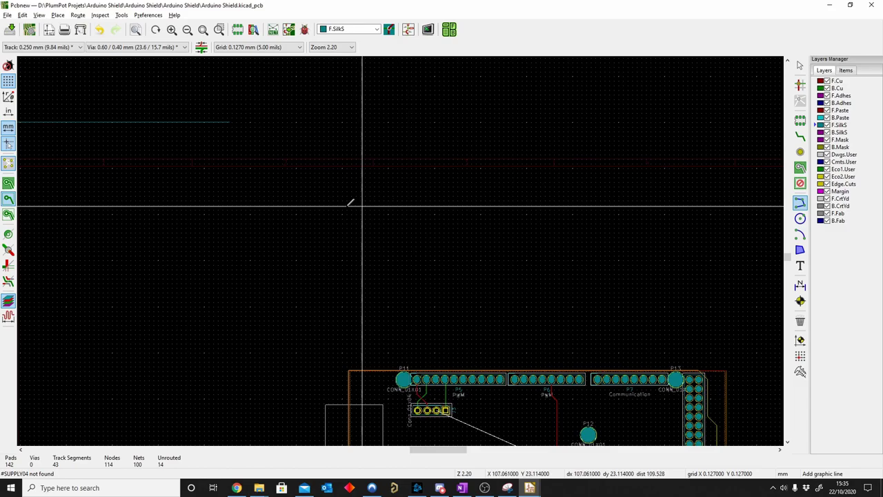
pyautogui.click(258, 205)
pyautogui.doubleClick(405, 207)
pyautogui.press('Escape')
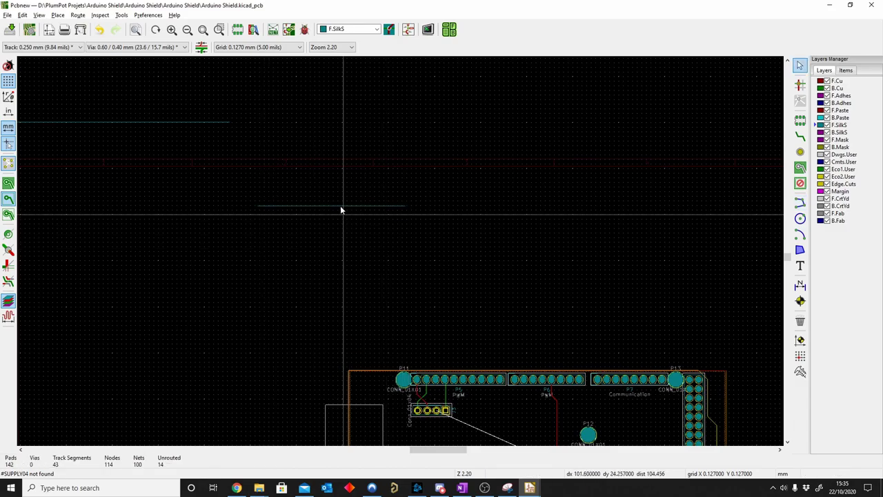
pyautogui.scroll(5, 398, 254)
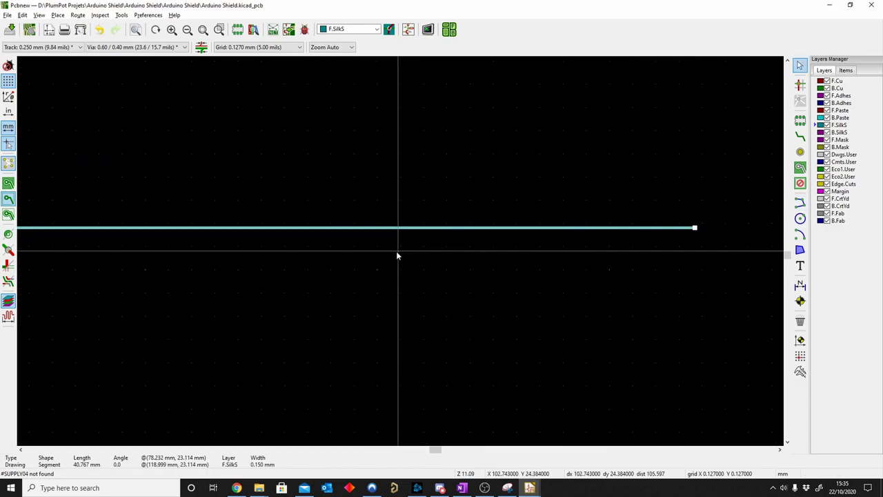
pyautogui.press('e')
pyautogui.write('40.5')
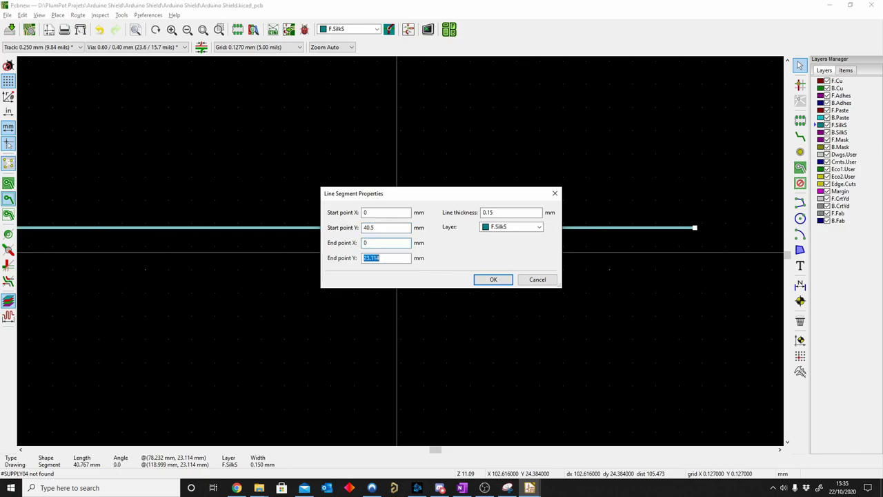
pyautogui.write('0')
pyautogui.press('Return')
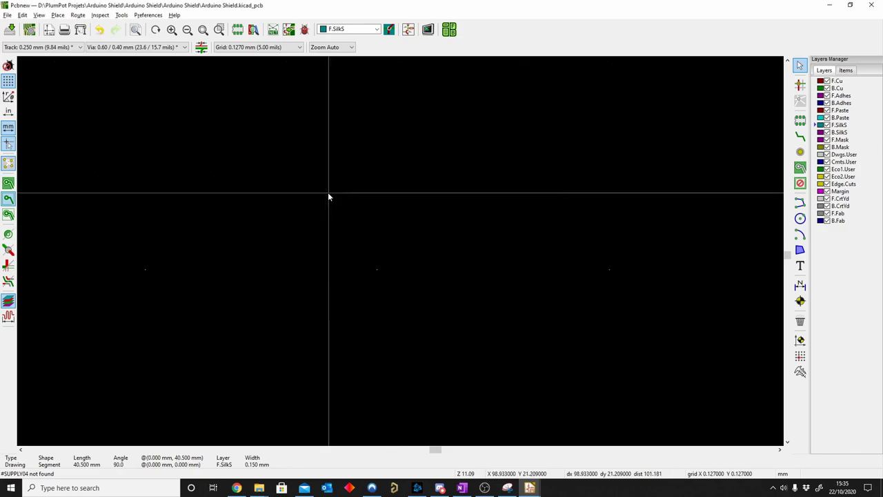
pyautogui.scroll(-3, 394, 251)
pyautogui.scroll(-2, 210, 224)
pyautogui.keyDown('ctrl'); pyautogui.hscroll(-2, 276, 193); pyautogui.keyUp('ctrl')
# Copy the horizontal and vertical lines to close the 70.5 × 40.5 mm rectangle.
pyautogui.click(316, 172)
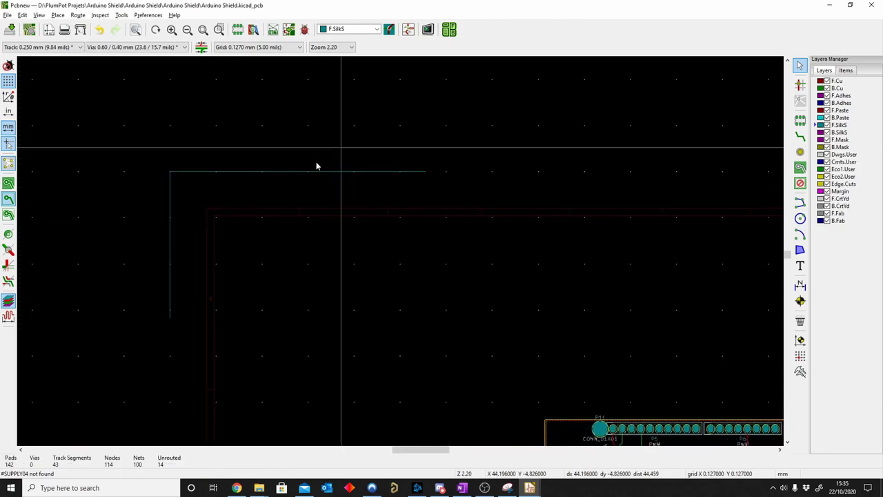
pyautogui.hotkey('ctrl', 'c')
pyautogui.click(283, 180)
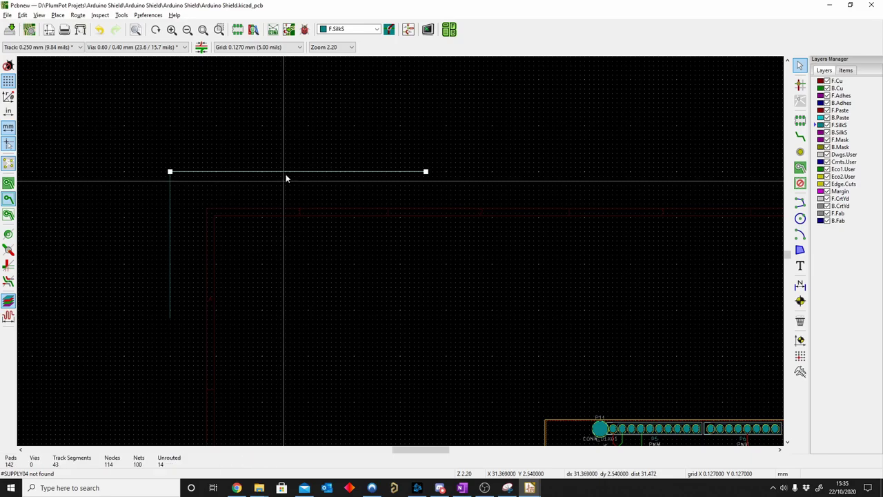
pyautogui.click(250, 176)
pyautogui.hotkey('ctrl', 'c')
pyautogui.scroll(4, 173, 171)
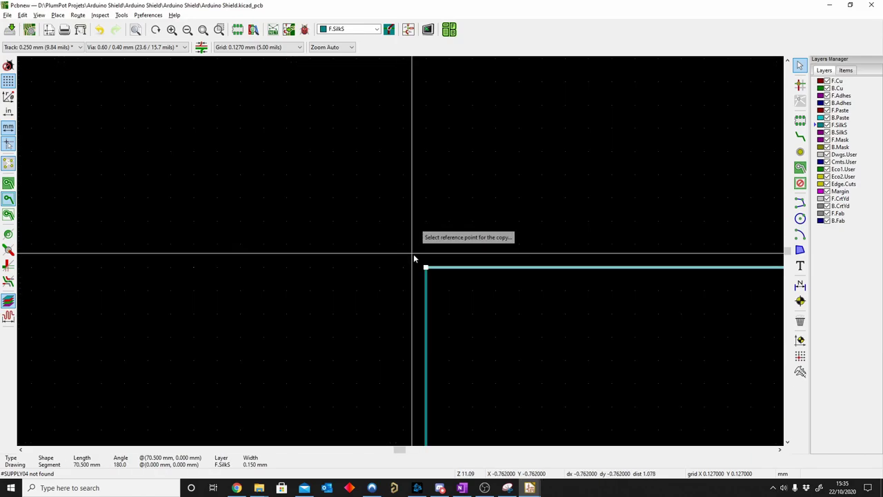
pyautogui.scroll(2, 414, 255)
pyautogui.click(424, 280)
pyautogui.scroll(-2, 398, 275)
pyautogui.scroll(-2, 372, 272)
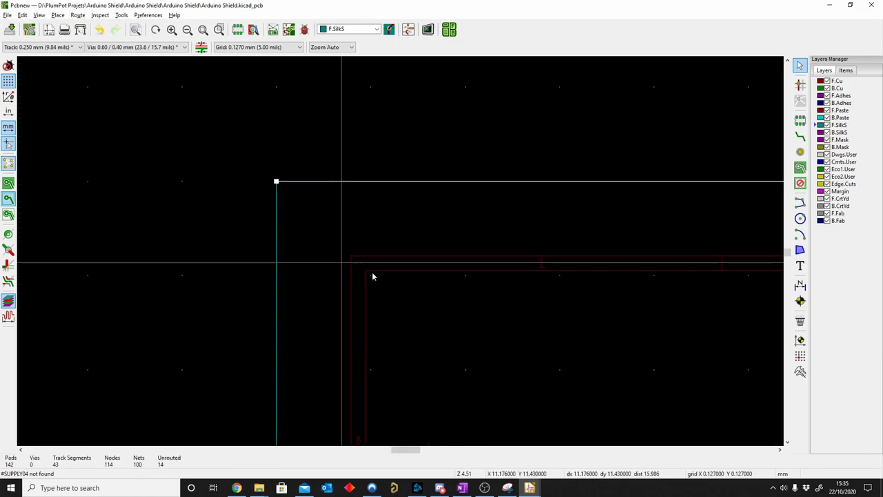
pyautogui.scroll(-2, 411, 219)
pyautogui.scroll(-1, 274, 302)
pyautogui.scroll(3, 274, 302)
pyautogui.scroll(4, 396, 256)
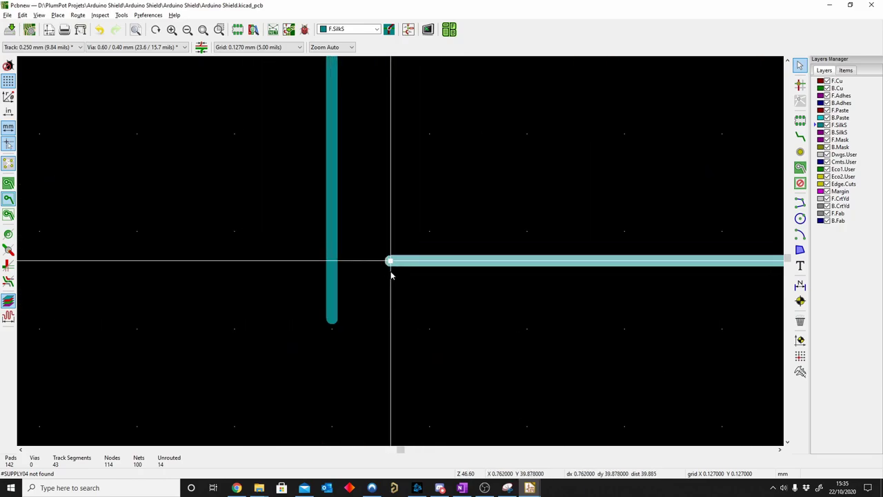
pyautogui.scroll(3, 359, 297)
pyautogui.click(332, 260)
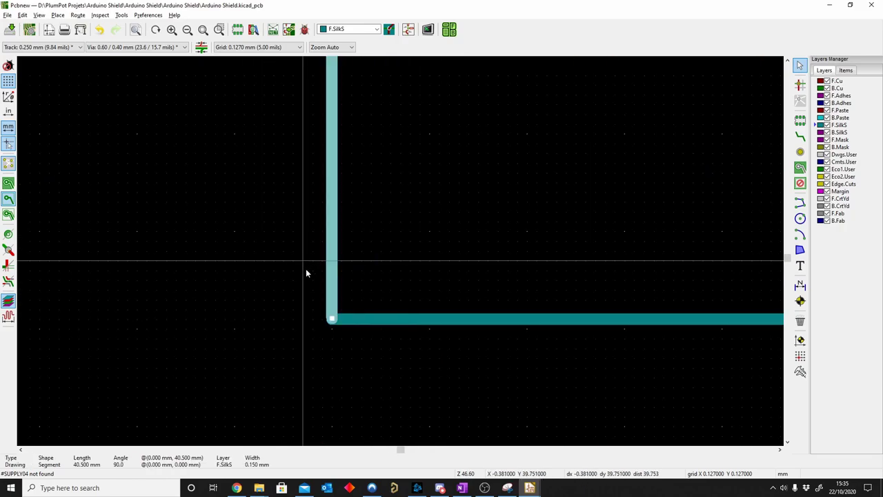
pyautogui.hotkey('ctrl', 'c')
pyautogui.click(331, 318)
pyautogui.scroll(-2, 504, 232)
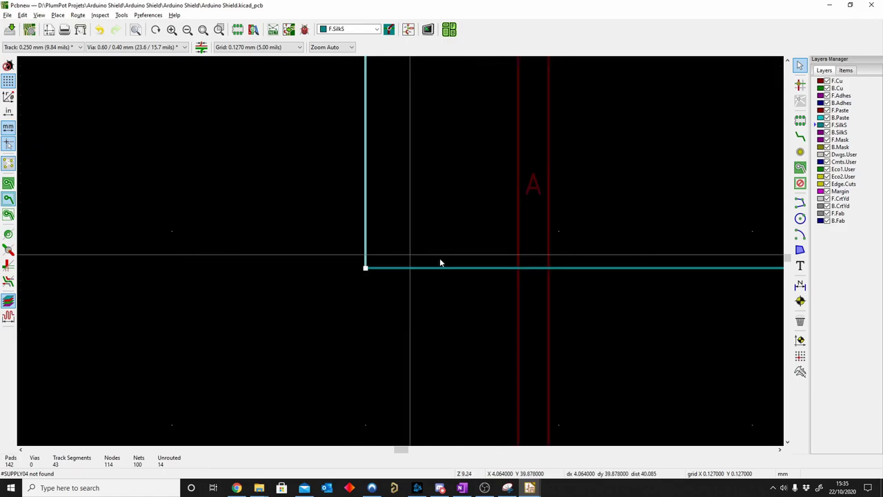
pyautogui.scroll(-2, 439, 260)
pyautogui.scroll(-1, 329, 274)
pyautogui.scroll(2, 475, 255)
pyautogui.scroll(6, 397, 299)
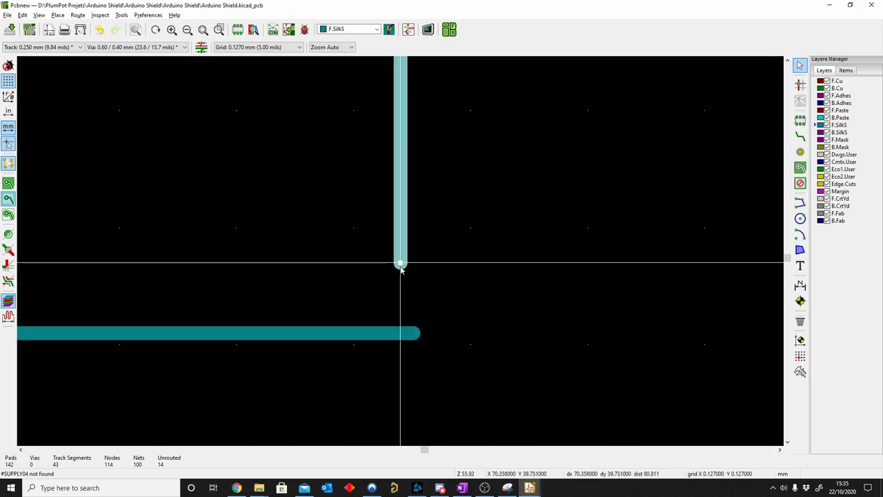
pyautogui.scroll(1, 400, 331)
pyautogui.scroll(-3, 413, 334)
pyautogui.scroll(-8, 400, 251)
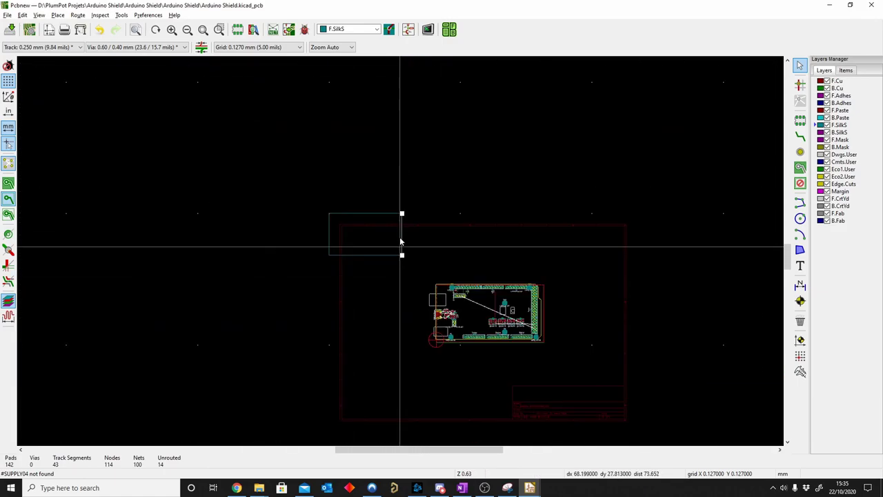
# Move the whole silkscreen rectangle down beneath the board.
pyautogui.moveTo(431, 179); pyautogui.dragTo(298, 269)
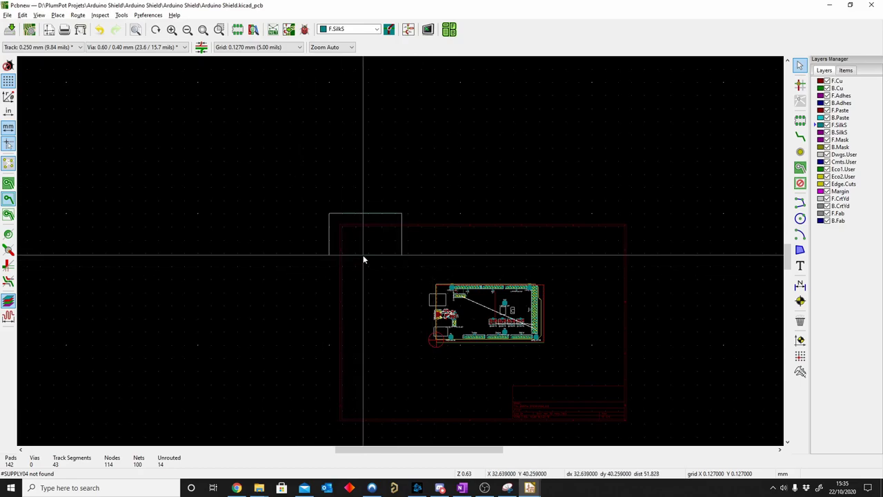
pyautogui.moveTo(364, 260); pyautogui.dragTo(499, 333)
pyautogui.scroll(6, 498, 333)
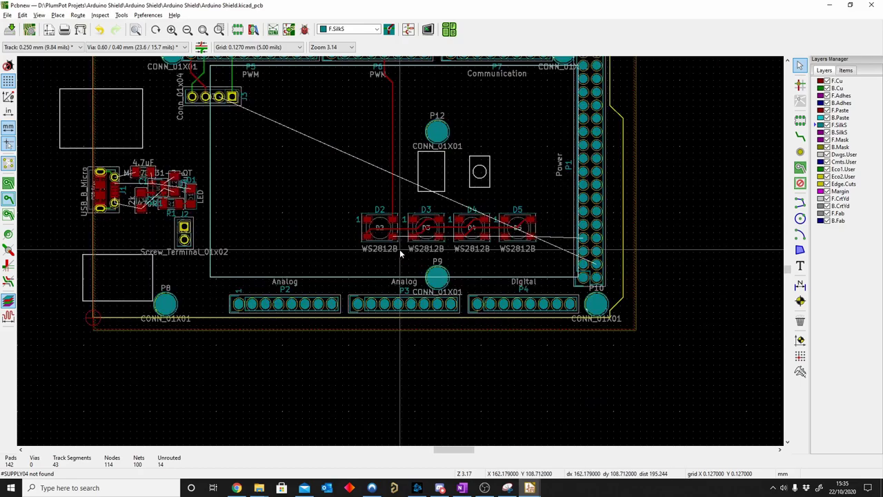
pyautogui.scroll(-1, 370, 348)
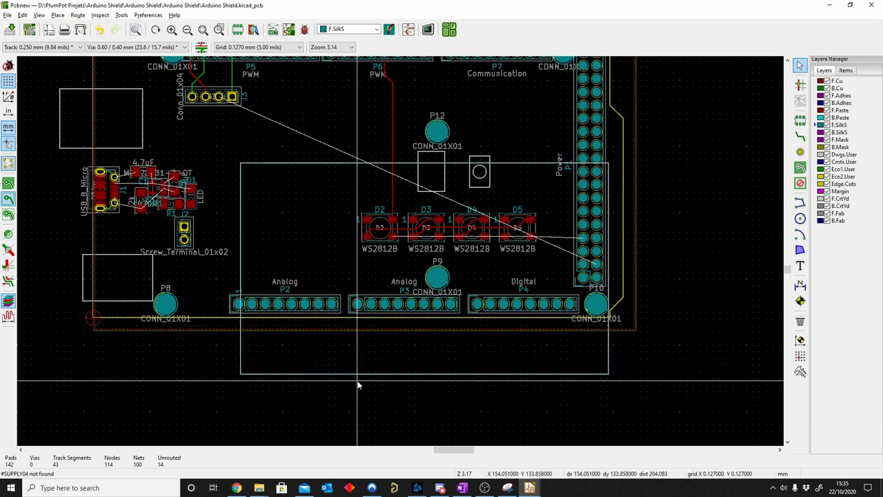
pyautogui.scroll(-2, 373, 275)
pyautogui.scroll(1, 373, 301)
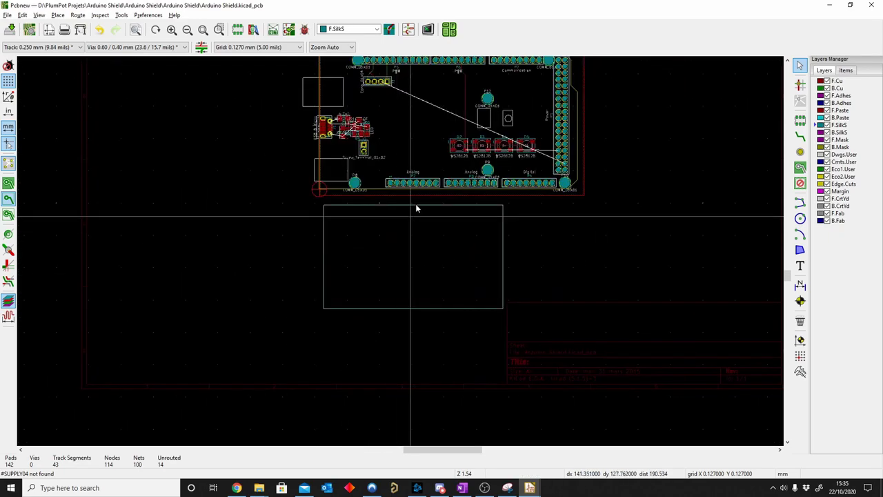
# Measure from the rectangle's lower-left corner with the Measure tool, reading about 70.5 × 40.5 mm.
pyautogui.click(100, 15)
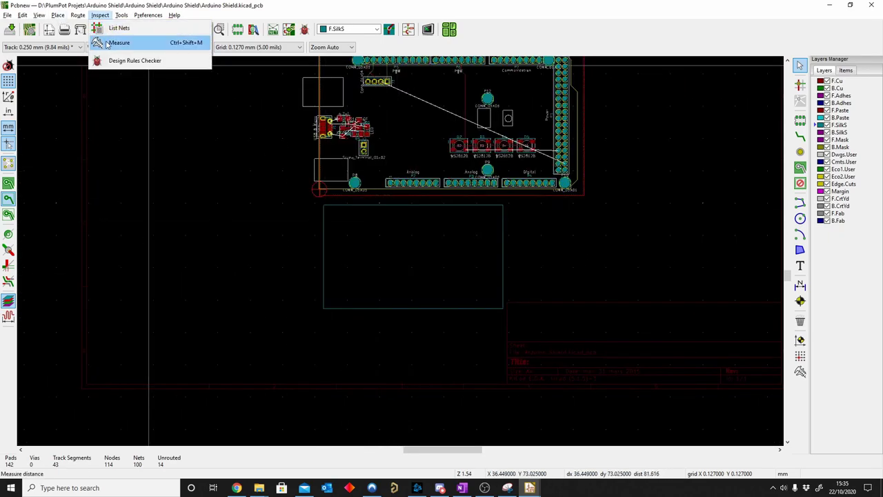
pyautogui.click(107, 43)
pyautogui.scroll(8, 457, 256)
pyautogui.scroll(4, 178, 181)
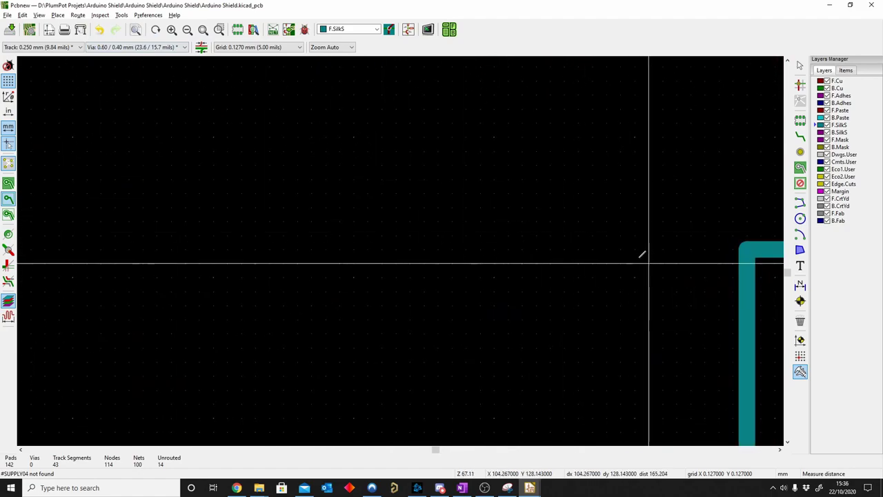
pyautogui.moveTo(747, 251); pyautogui.dragTo(301, 152, button='middle')
pyautogui.click(301, 152)
pyautogui.scroll(-10, 301, 152)
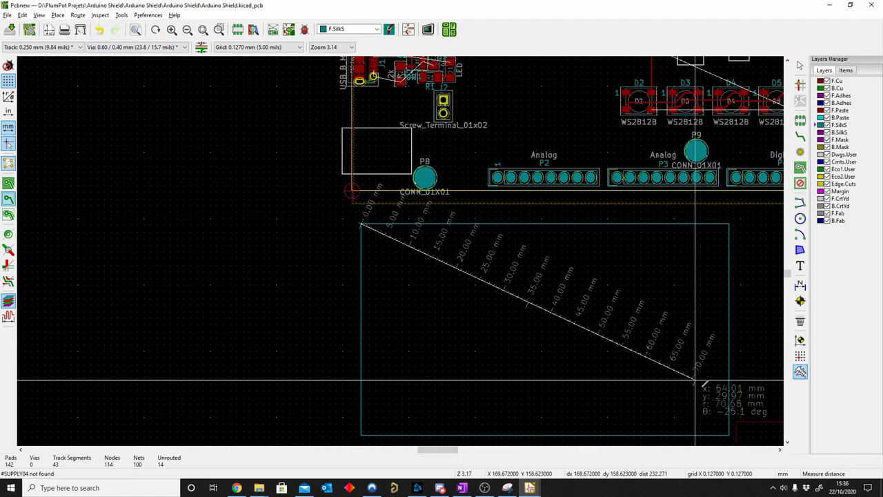
pyautogui.scroll(3, 611, 317)
pyautogui.scroll(3, 327, 258)
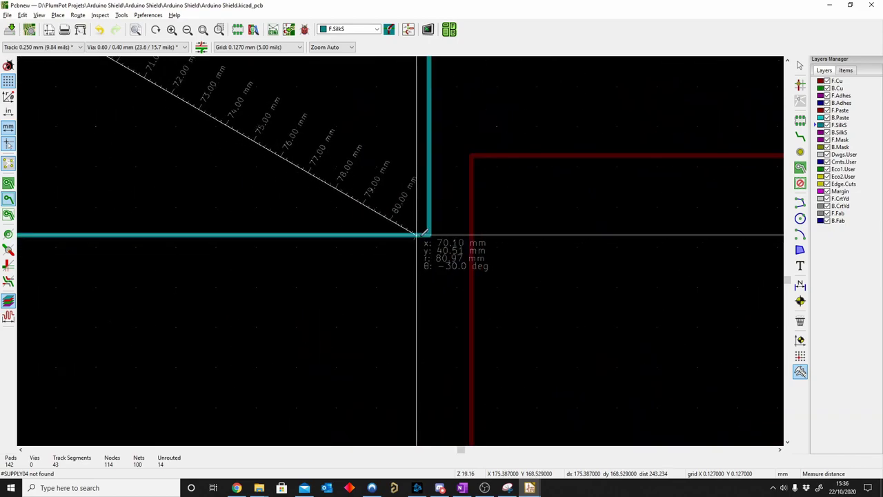
pyautogui.scroll(1, 424, 236)
pyautogui.scroll(4, 404, 250)
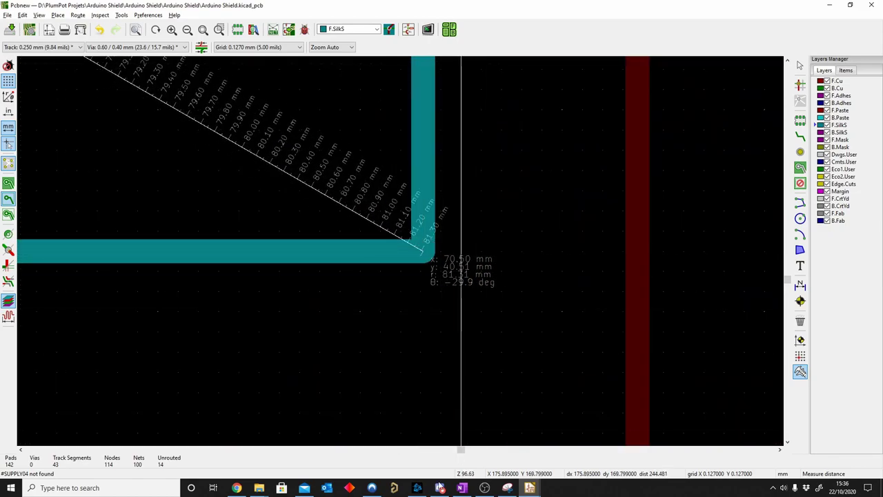
# Compare the reading with the battery size listed in the web shop.
pyautogui.click(238, 490)
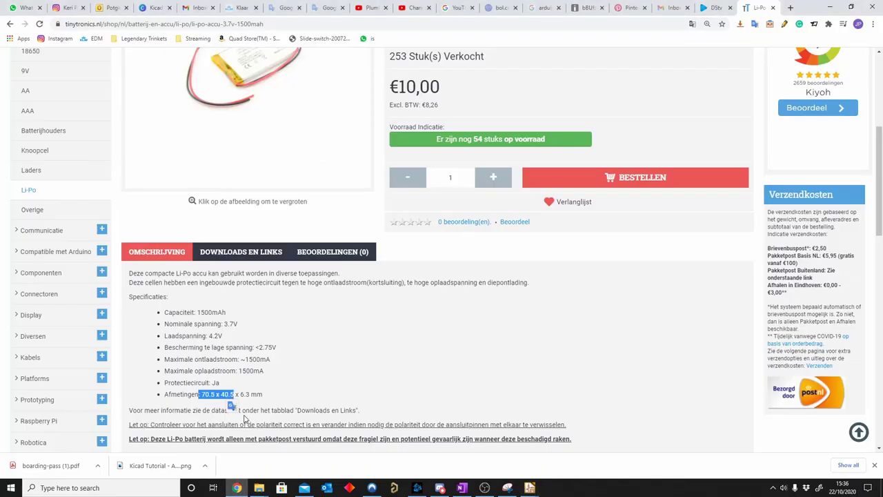
pyautogui.click(243, 489)
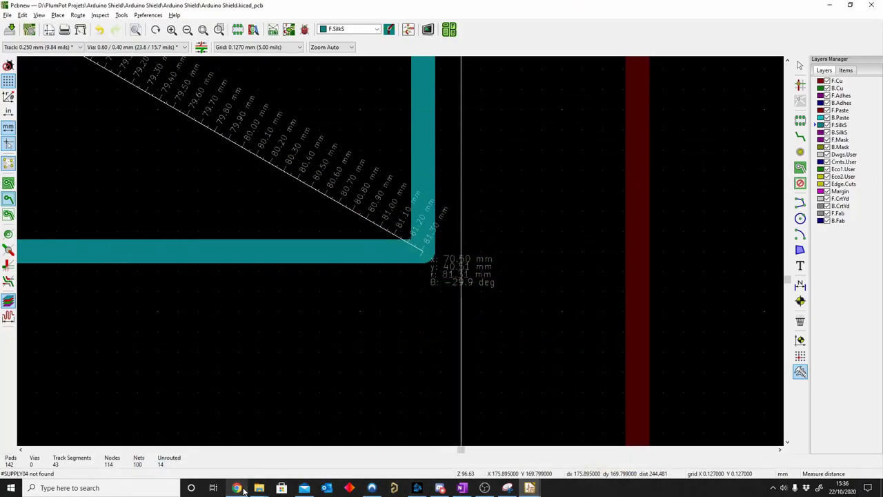
pyautogui.click(242, 490)
pyautogui.click(242, 490)
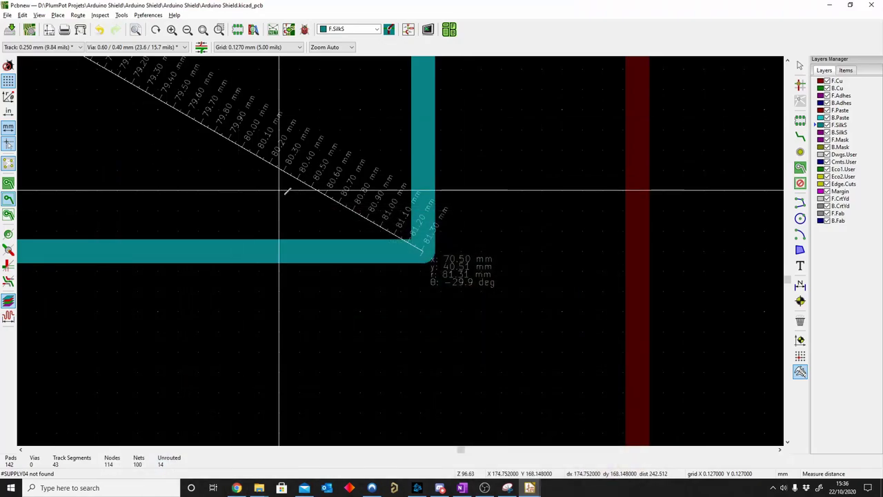
pyautogui.scroll(-1, 278, 207)
pyautogui.scroll(-2, 400, 250)
pyautogui.scroll(-3, 401, 250)
pyautogui.scroll(2, 400, 250)
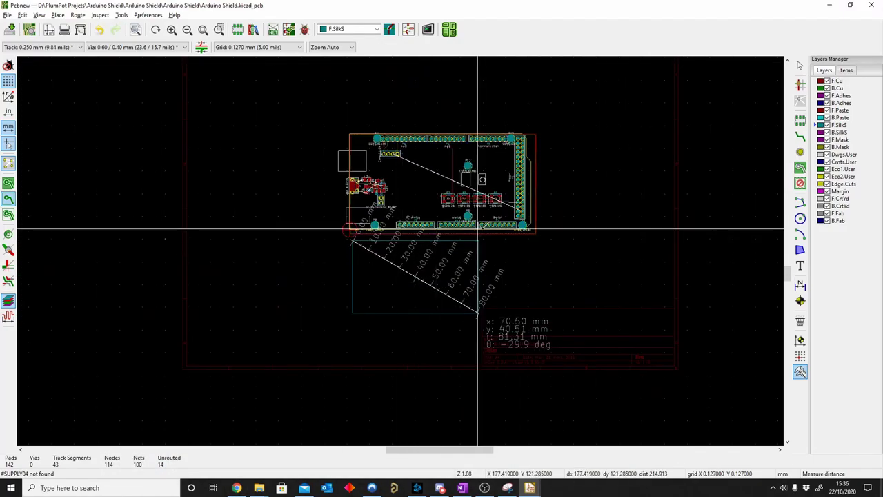
pyautogui.scroll(1, 398, 250)
pyautogui.scroll(3, 398, 251)
pyautogui.scroll(-2, 355, 240)
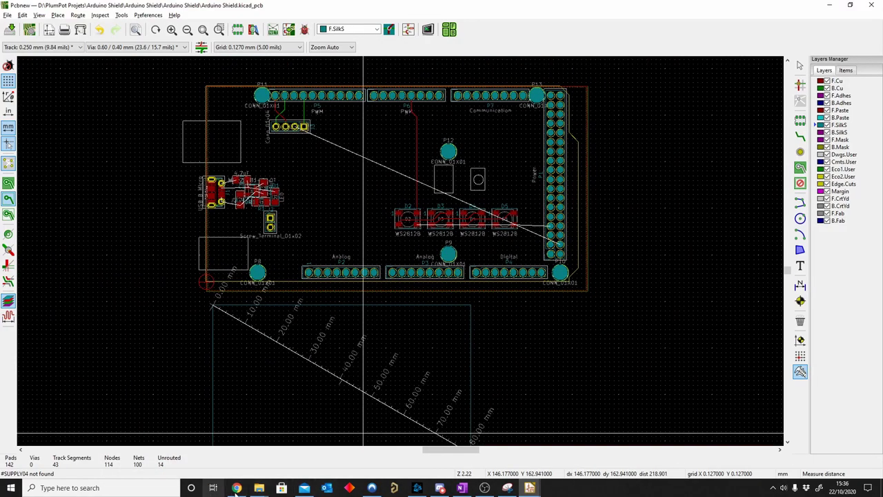
# Reload Tinytronics and find the 250 mAh Li-Po's 30.5 × 17.5 × 6.5 mm dimensions.
pyautogui.click(237, 488)
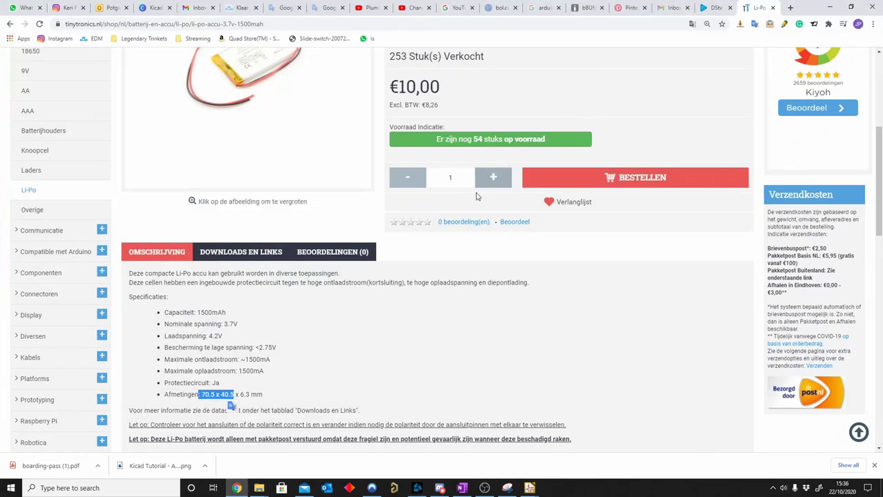
pyautogui.press('F5')
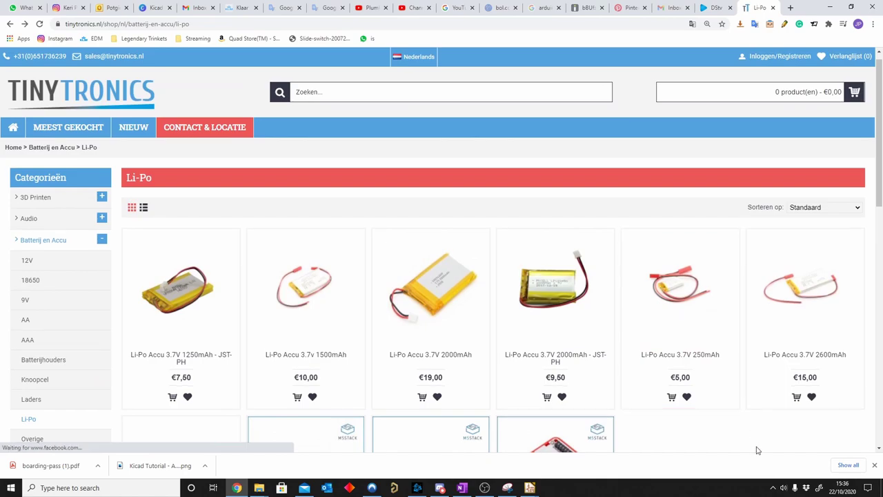
pyautogui.scroll(-1, 675, 311)
pyautogui.scroll(-1, 676, 311)
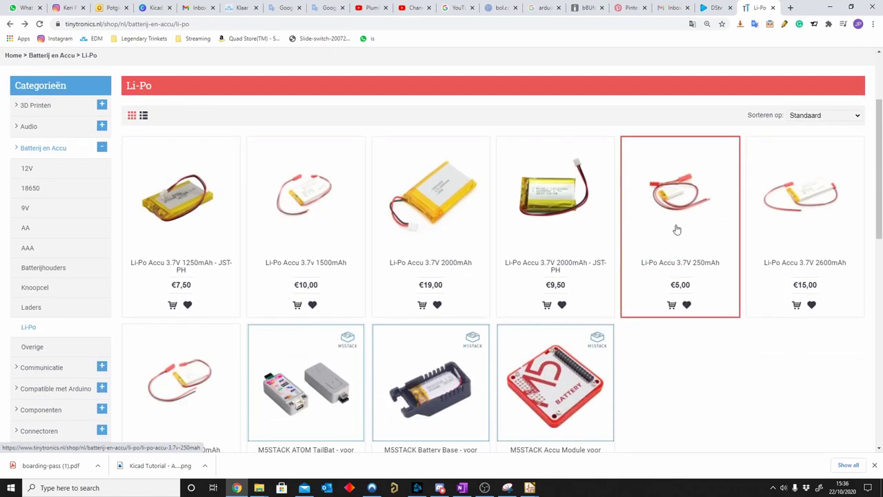
pyautogui.scroll(-1, 676, 231)
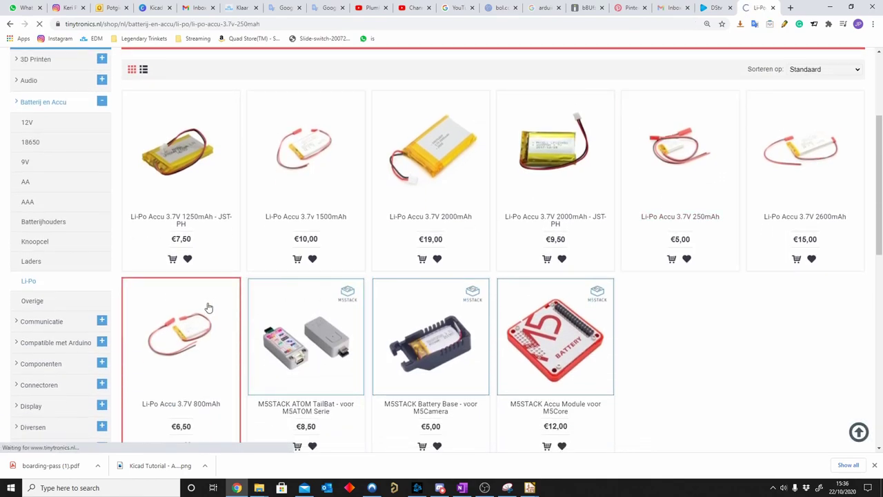
pyautogui.scroll(-3, 347, 337)
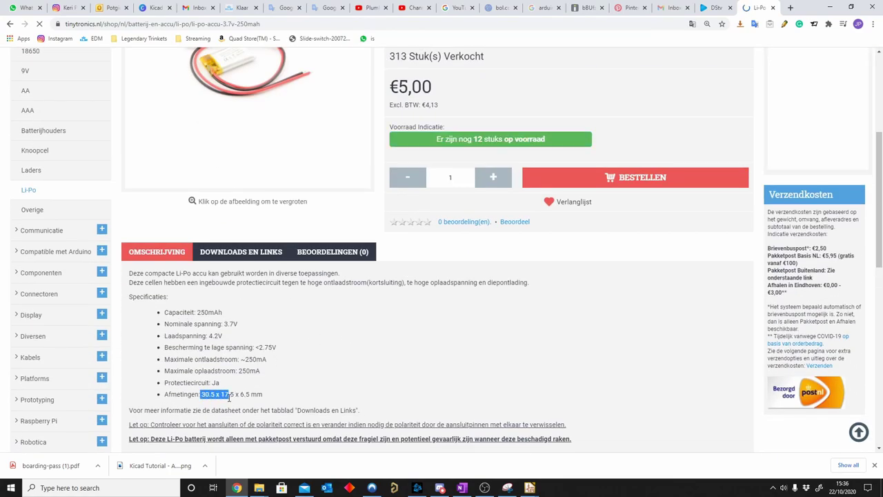
# Stop measuring and draw a silkscreen line set to (0,0)-(0,17.5), a 17.5 mm vertical.
pyautogui.click(834, 12)
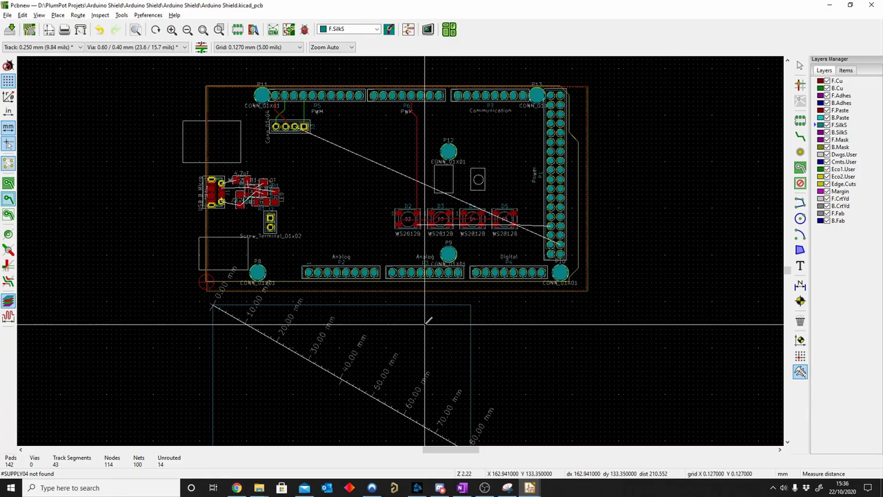
pyautogui.scroll(1, 441, 318)
pyautogui.press('Escape')
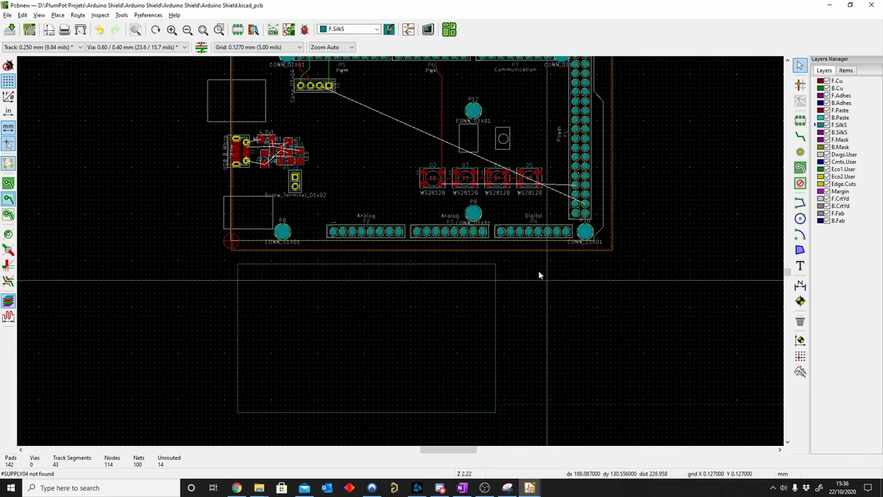
pyautogui.moveTo(521, 251)
pyautogui.mouseDown()
pyautogui.moveTo(211, 428)
pyautogui.moveTo(210, 401)
pyautogui.mouseUp()
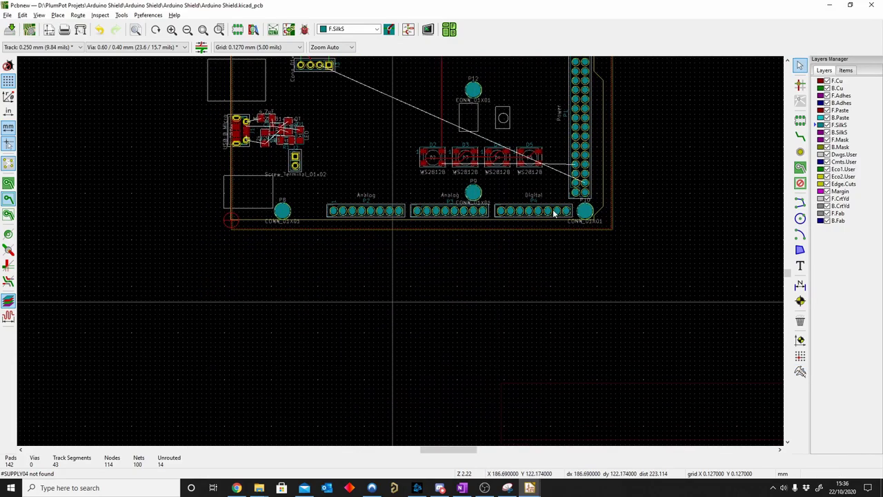
pyautogui.click(799, 202)
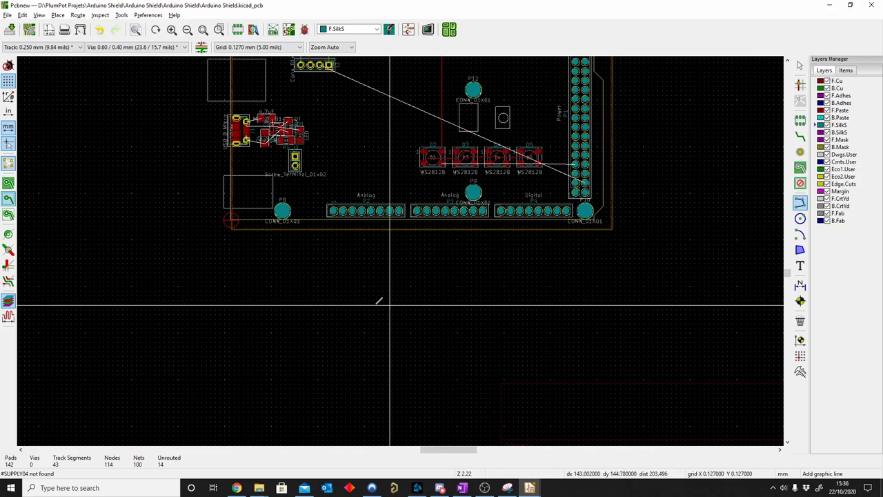
pyautogui.click(298, 279)
pyautogui.click(380, 279)
pyautogui.press('Escape')
pyautogui.press('Escape')
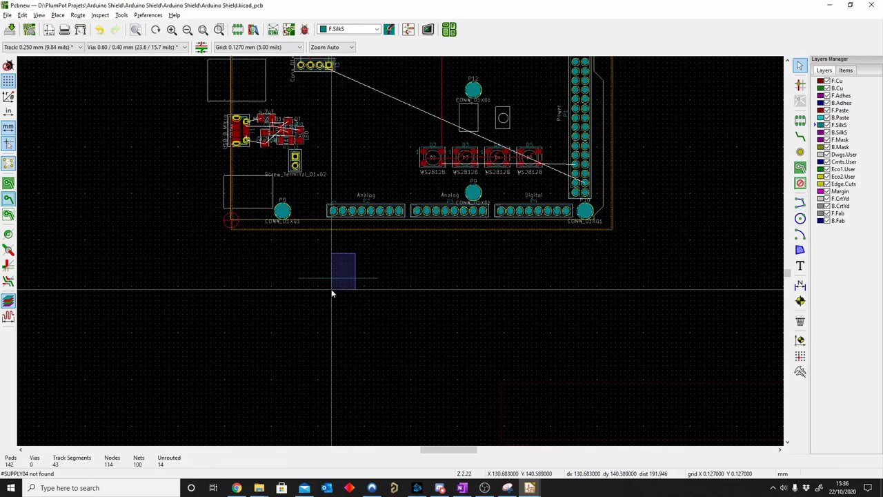
pyautogui.moveTo(354, 251); pyautogui.dragTo(331, 289)
pyautogui.press('e')
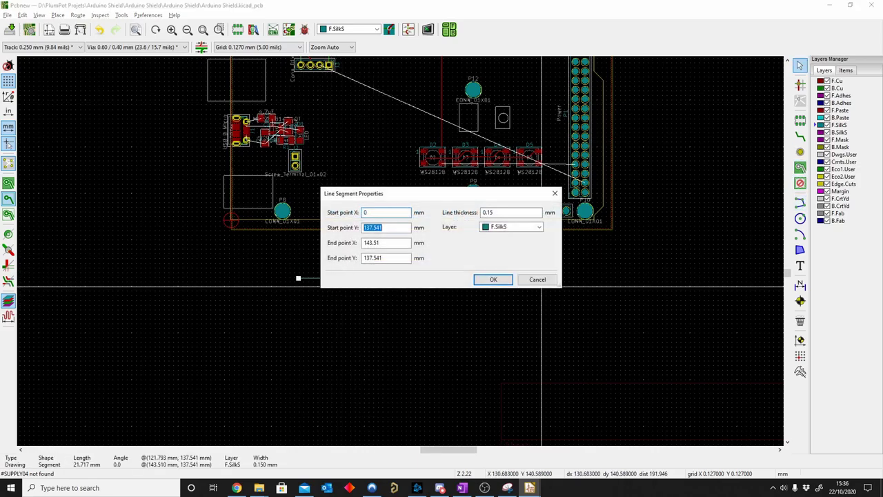
pyautogui.write('0')
pyautogui.press('Return')
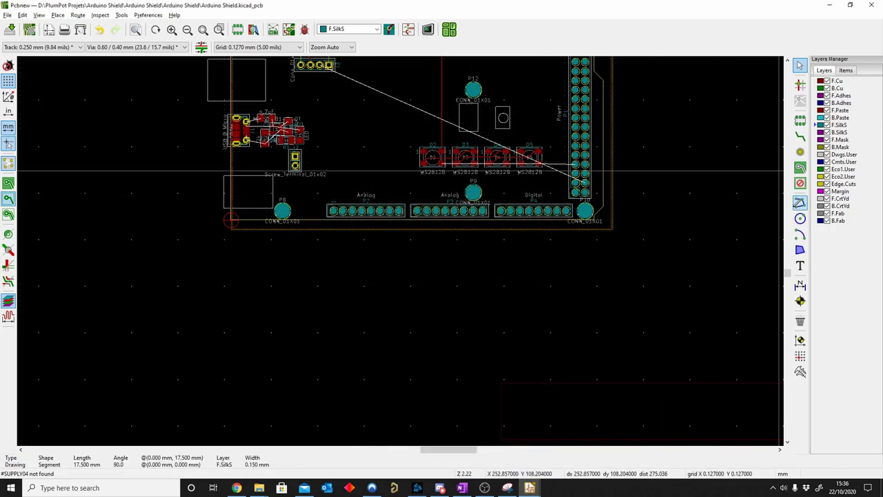
# Draw another silkscreen line set to (30.5,0)-(0,0), a 30.5 mm horizontal.
pyautogui.hotkey('ctrl', 'shift', 'l')
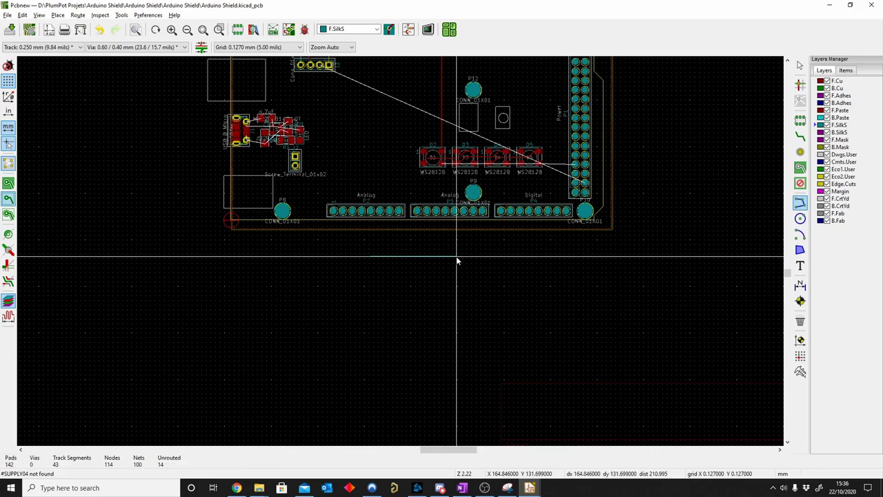
pyautogui.scroll(3, 457, 261)
pyautogui.doubleClick(397, 246)
pyautogui.press('e')
pyautogui.write('0')
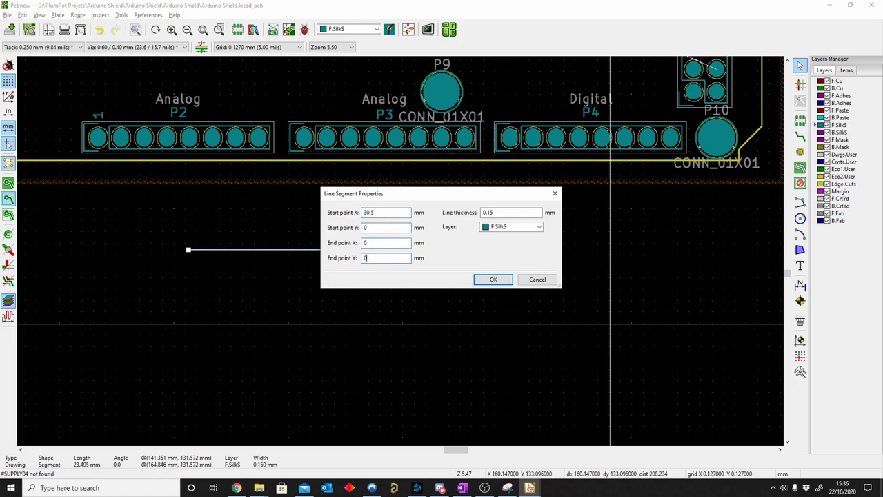
pyautogui.press('Return')
# Copy the 17.5 mm vertical line to the far end of the horizontal line.
pyautogui.scroll(-5, 386, 265)
pyautogui.scroll(-3, 365, 279)
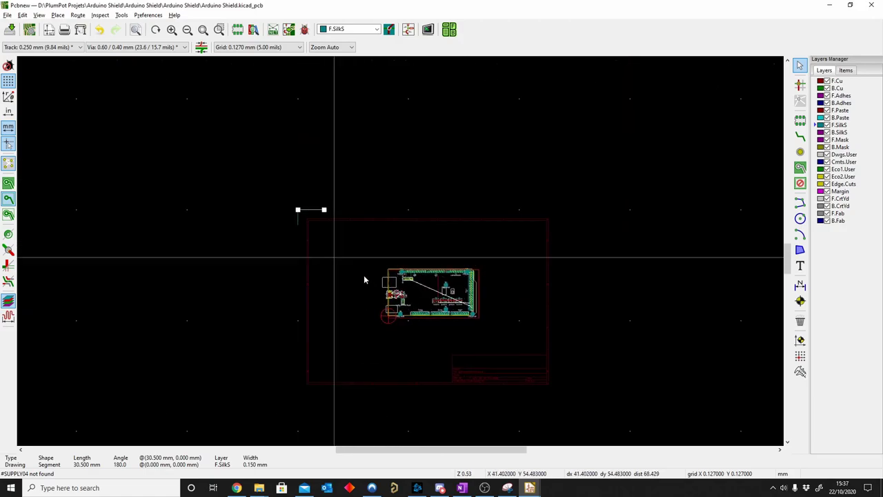
pyautogui.scroll(5, 364, 280)
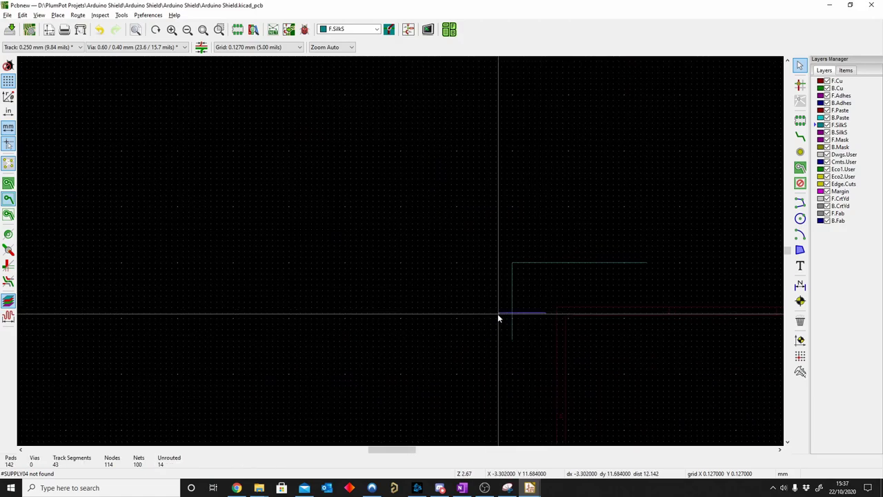
pyautogui.click(498, 317)
pyautogui.hotkey('ctrl', 'c')
pyautogui.scroll(5, 512, 262)
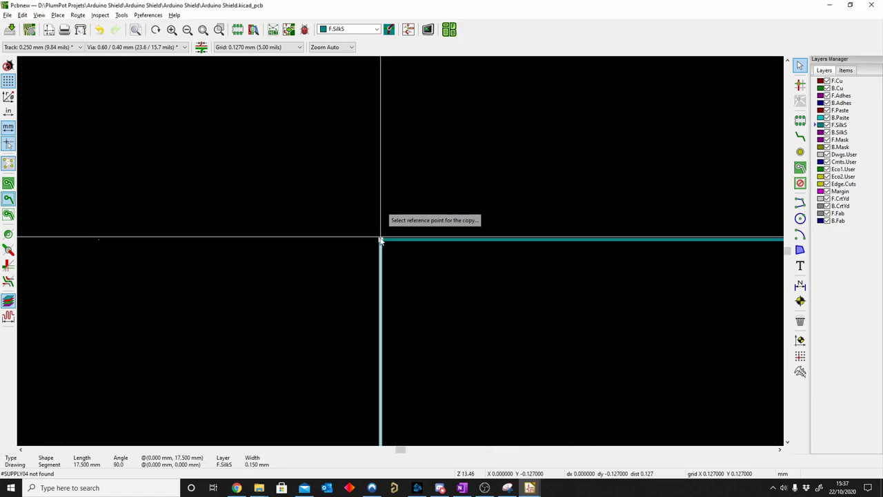
pyautogui.click(380, 240)
pyautogui.hotkey('ctrl', 'v')
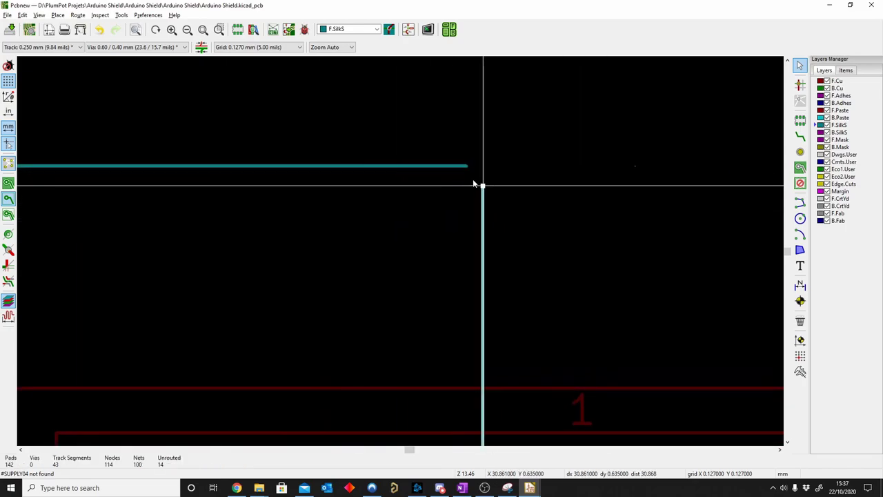
pyautogui.scroll(2, 473, 185)
pyautogui.click(400, 240)
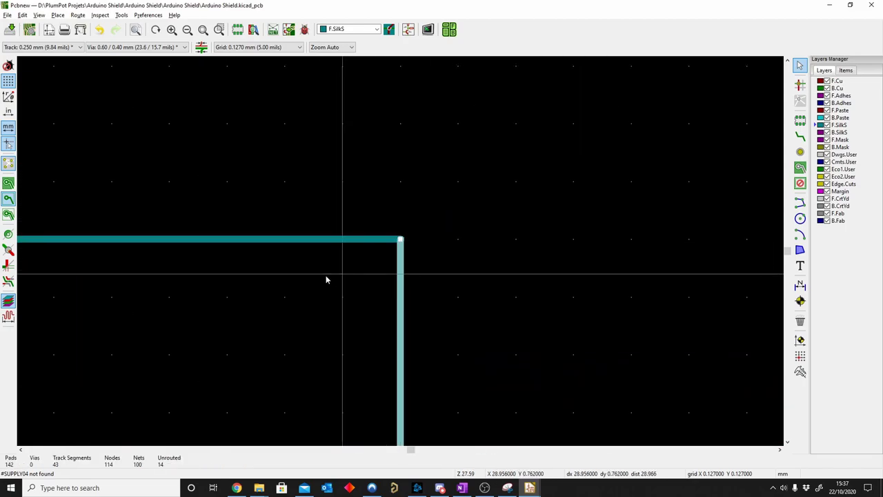
pyautogui.scroll(3, 402, 238)
pyautogui.hotkey('ctrl', 'z')
pyautogui.hotkey('ctrl', 'v')
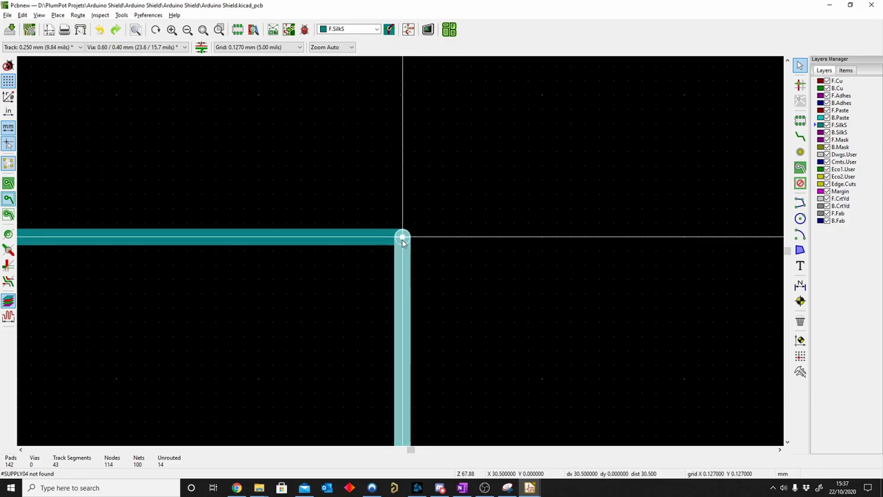
pyautogui.click(397, 248)
# Copy the 30.5 mm horizontal line across to close the rectangle.
pyautogui.moveTo(322, 203); pyautogui.dragTo(297, 235)
pyautogui.hotkey('ctrl', 'c')
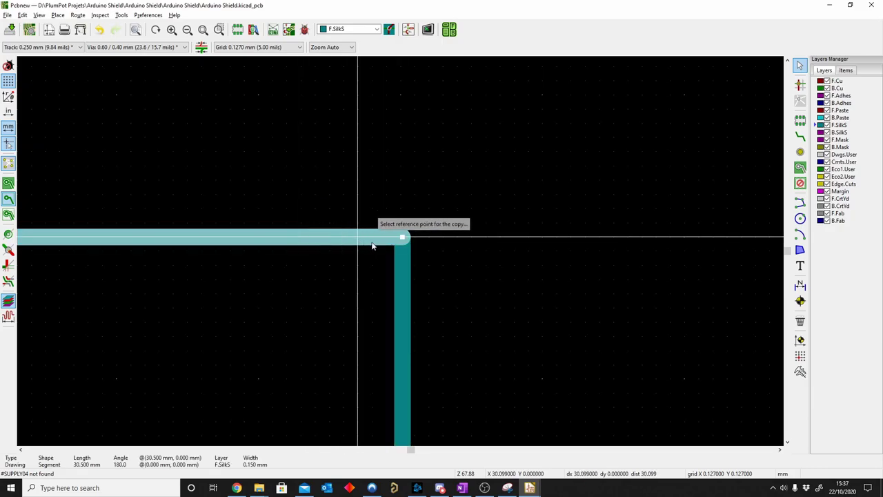
pyautogui.click(402, 238)
pyautogui.scroll(-3, 389, 276)
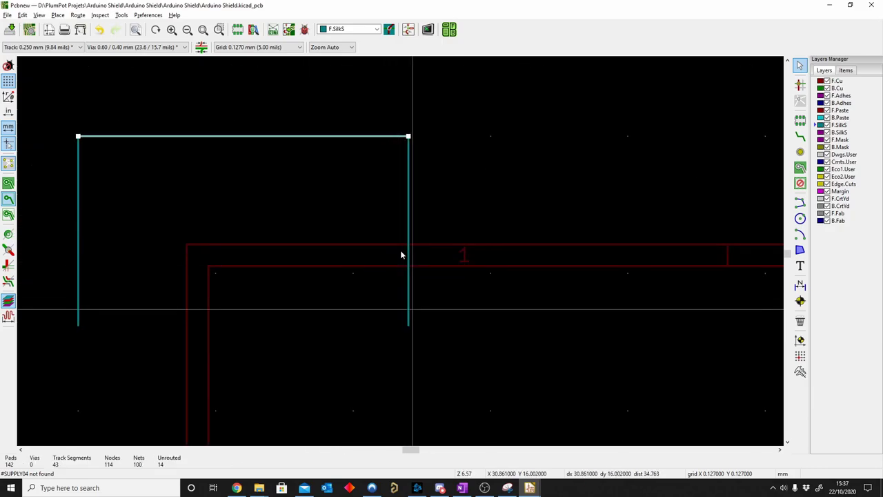
pyautogui.scroll(3, 400, 250)
pyautogui.hotkey('ctrl', 'v')
pyautogui.scroll(-5, 389, 358)
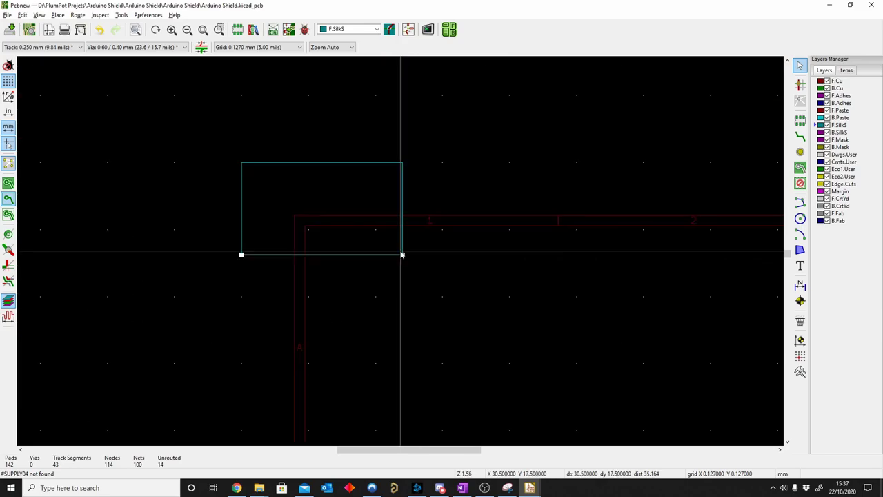
pyautogui.scroll(-5, 403, 242)
pyautogui.scroll(5, 371, 245)
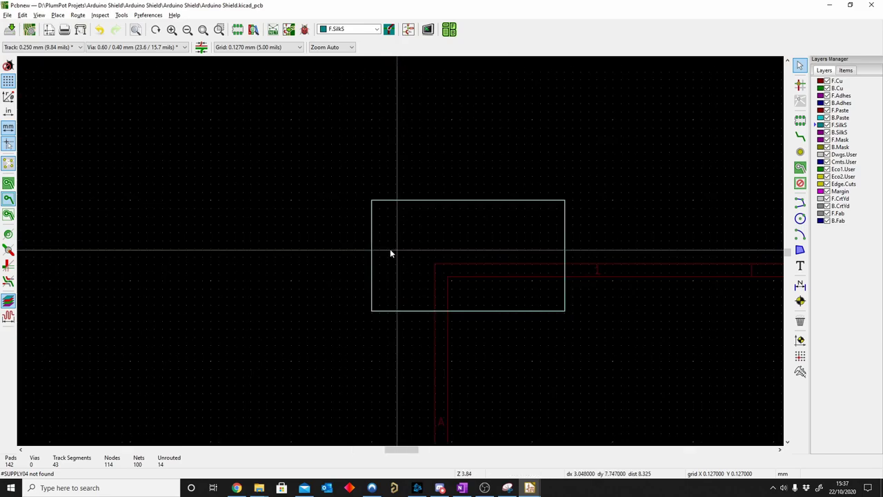
pyautogui.scroll(-1, 378, 253)
pyautogui.scroll(-3, 386, 252)
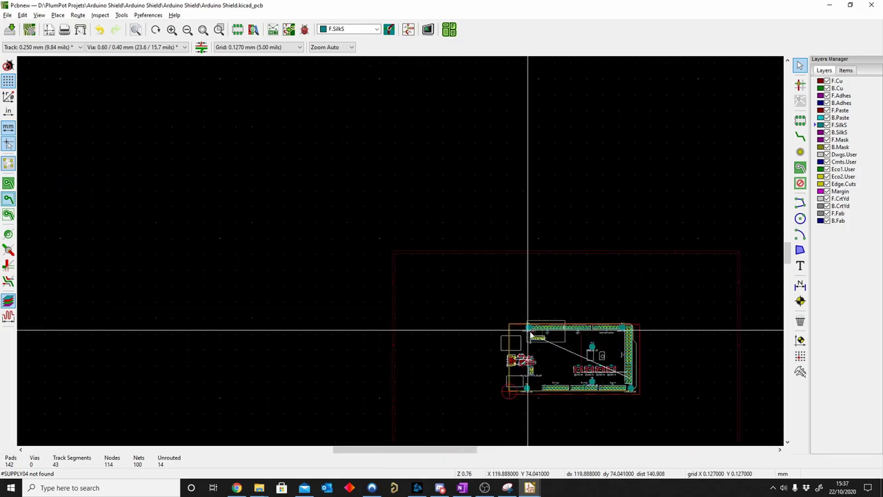
# Drop the battery rectangle on the board below J3 and start a silkscreen text label.
pyautogui.scroll(-1, 400, 255)
pyautogui.scroll(4, 400, 254)
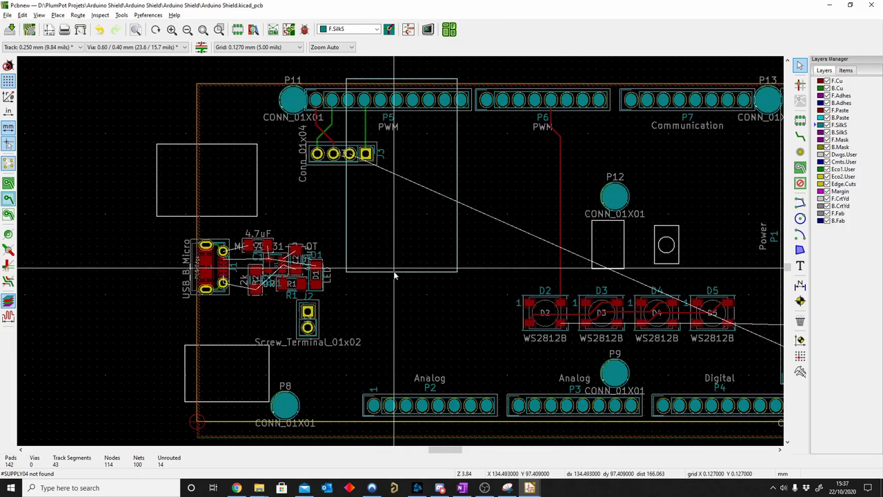
pyautogui.click(432, 367)
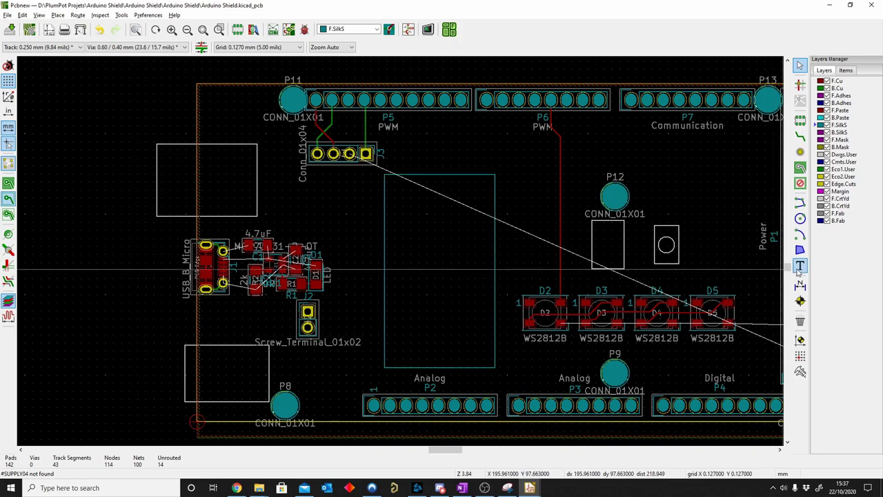
pyautogui.hotkey('ctrl', 'shift', 't')
pyautogui.click(429, 276)
pyautogui.write('Battery')
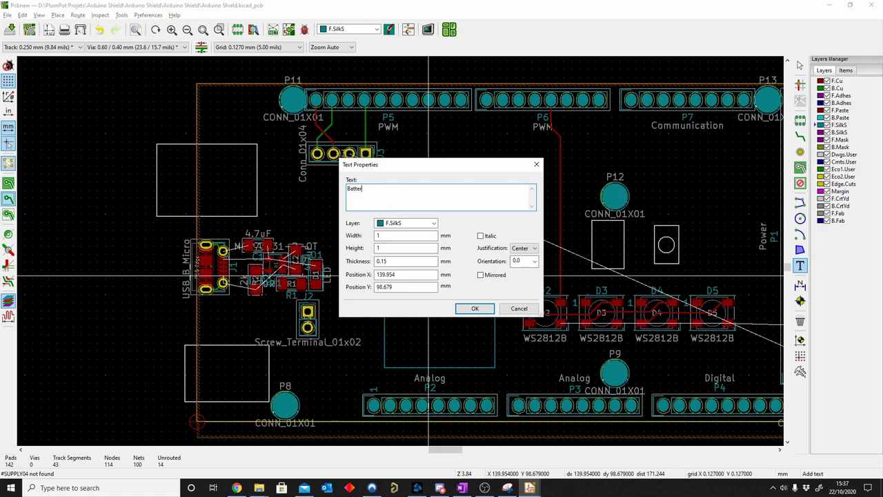
# Place the 'Battery' text rotated vertically inside the outline, sized 3 mm wide and tall.
pyautogui.click(487, 311)
pyautogui.press('r')
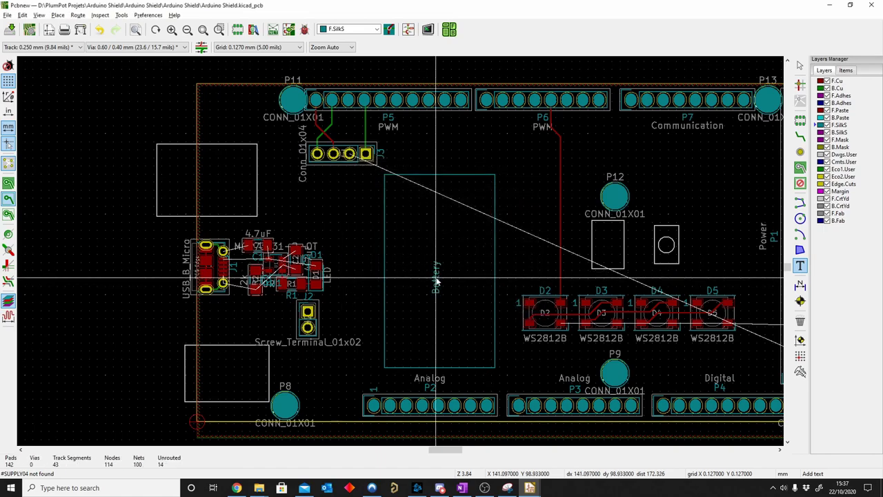
pyautogui.click(436, 280)
pyautogui.doubleClick(436, 281)
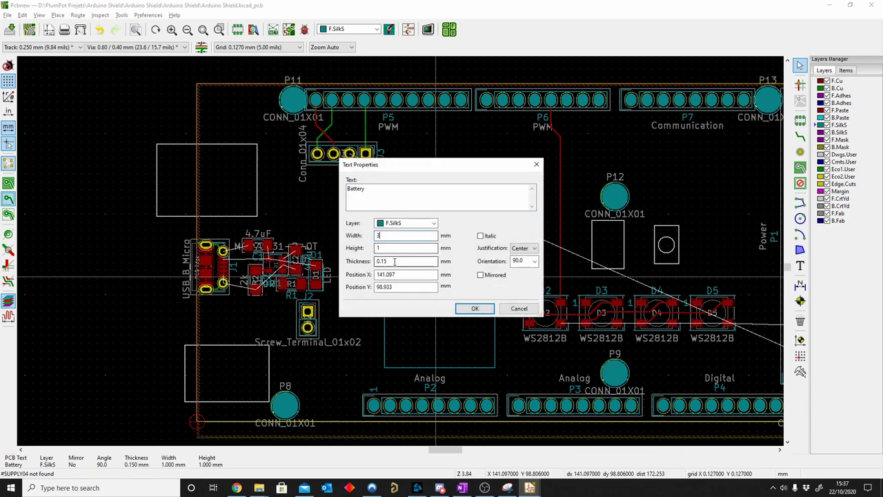
pyautogui.click(474, 308)
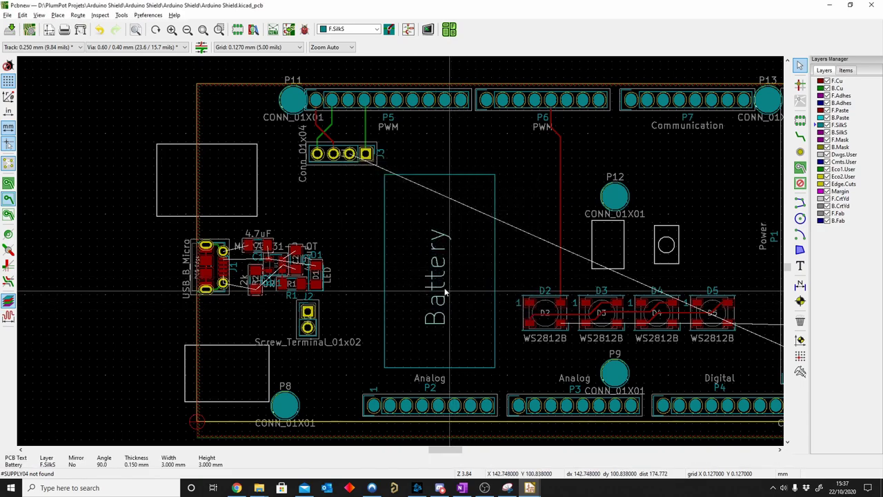
# Open the 3D viewer, orbit the board into a tilted perspective, then close it.
pyautogui.hotkey('alt', '3')
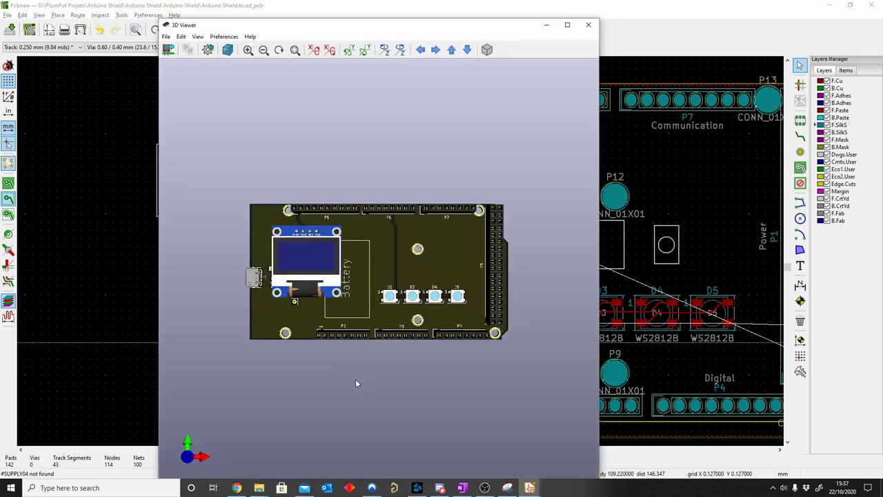
pyautogui.moveTo(355, 379)
pyautogui.mouseDown()
pyautogui.moveTo(331, 295)
pyautogui.moveTo(257, 338)
pyautogui.moveTo(351, 345)
pyautogui.mouseUp()
pyautogui.scroll(5, 256, 338)
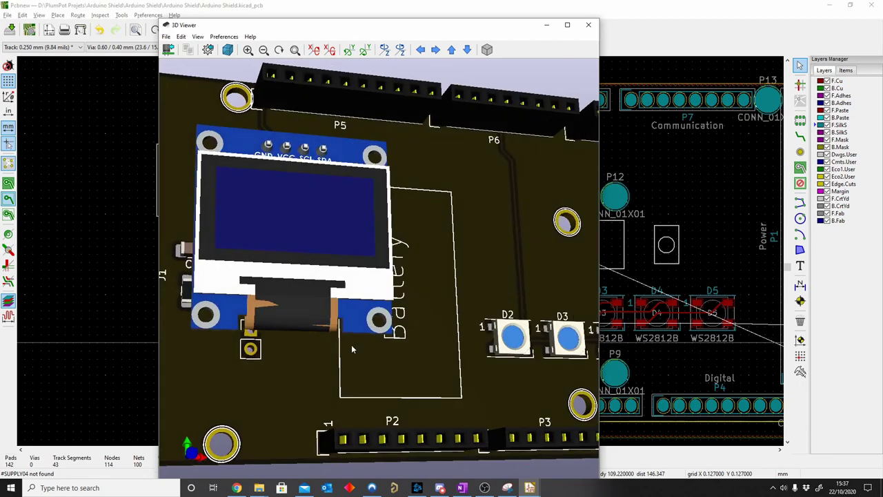
pyautogui.scroll(-5, 351, 344)
pyautogui.moveTo(421, 347)
pyautogui.mouseDown()
pyautogui.moveTo(329, 391)
pyautogui.moveTo(390, 197)
pyautogui.moveTo(386, 320)
pyautogui.mouseUp()
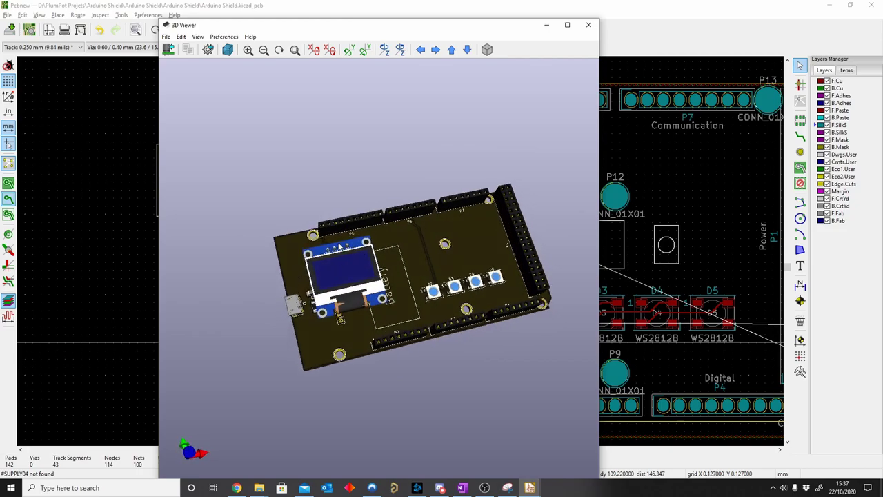
pyautogui.click(598, 27)
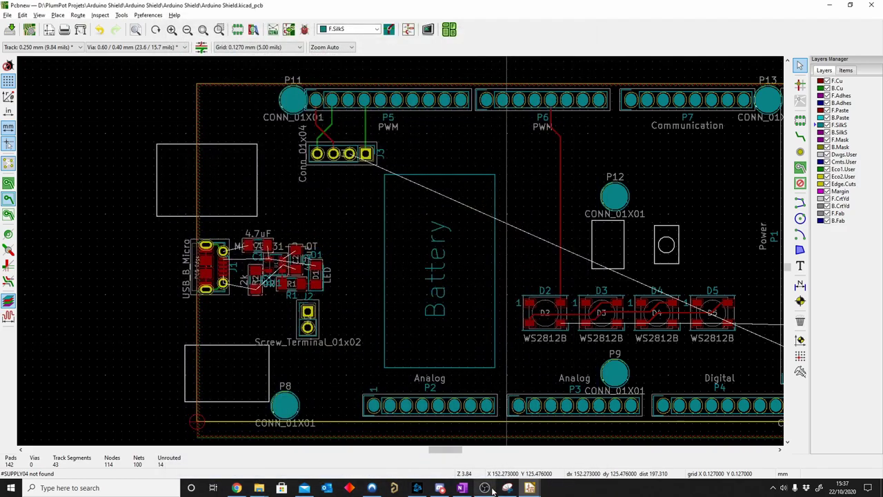
# Fit the layout, reopen the 3D view, turn the board through several orientations, then minimize it.
pyautogui.press('Home')
pyautogui.hotkey('alt', '3')
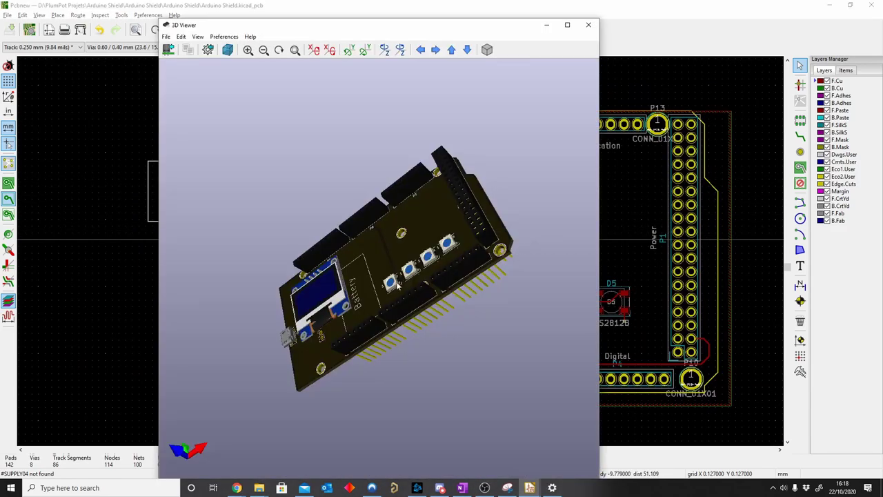
pyautogui.moveTo(322, 344); pyautogui.dragTo(306, 226)
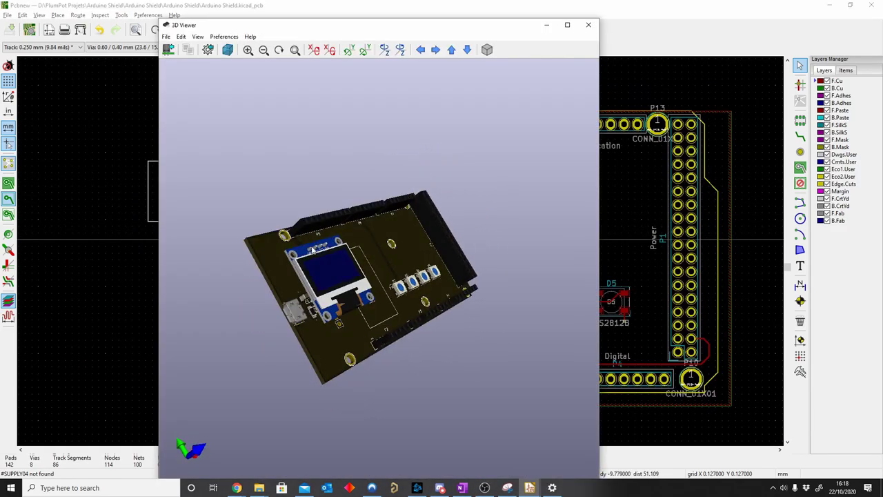
pyautogui.moveTo(298, 275)
pyautogui.mouseDown()
pyautogui.moveTo(430, 211)
pyautogui.moveTo(584, 51)
pyautogui.mouseUp()
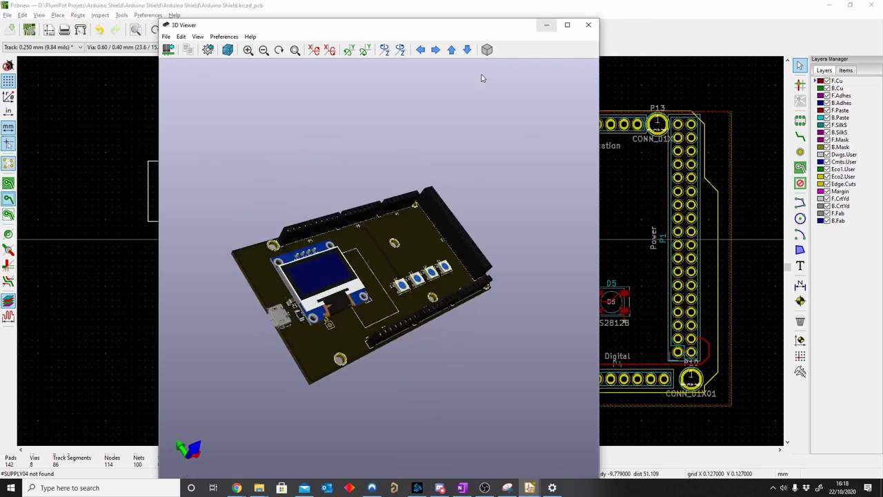
pyautogui.click(545, 28)
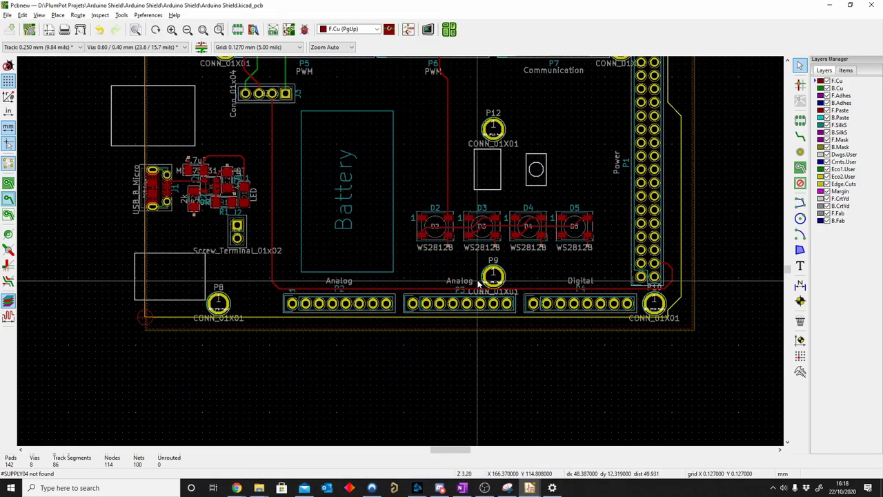
pyautogui.scroll(3, 284, 350)
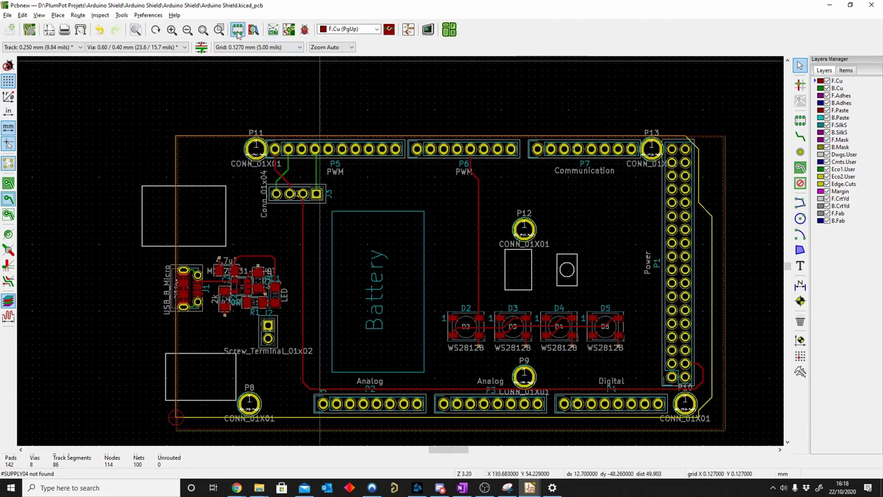
# Run DRC, list its three unconnected items, and follow the J2–U1 missing link on the board.
pyautogui.click(80, 16)
pyautogui.moveTo(100, 15)
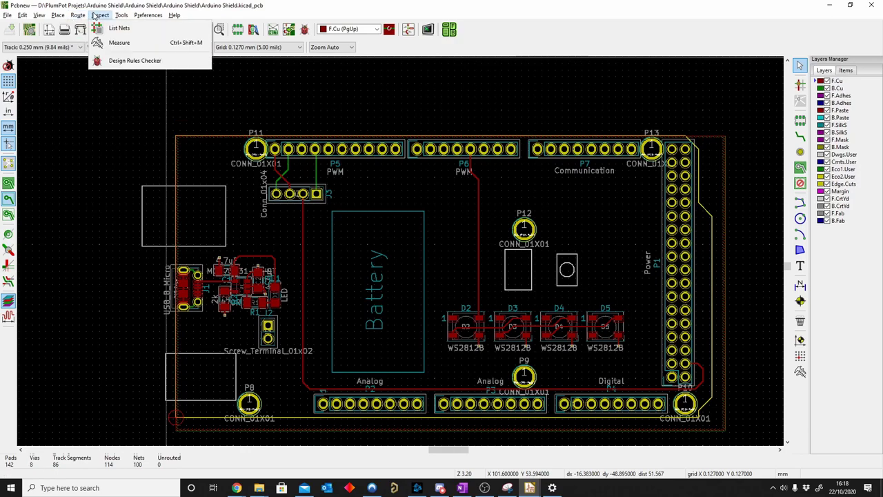
pyautogui.click(114, 62)
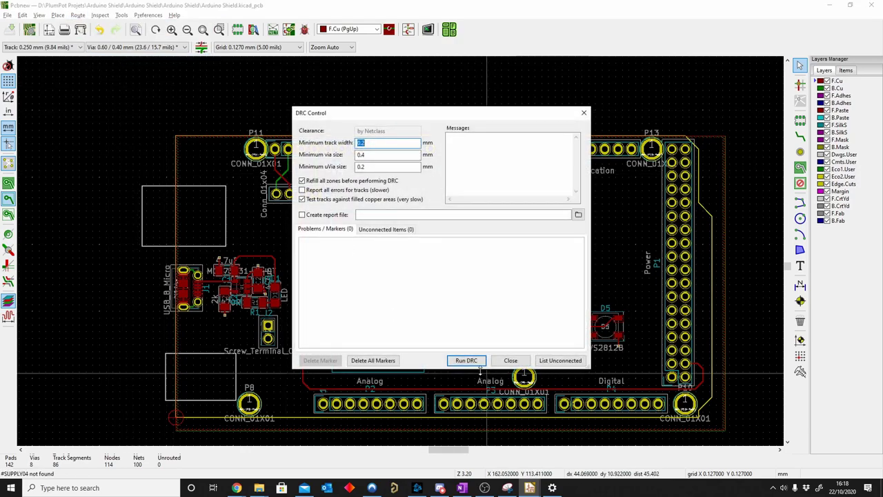
pyautogui.click(390, 229)
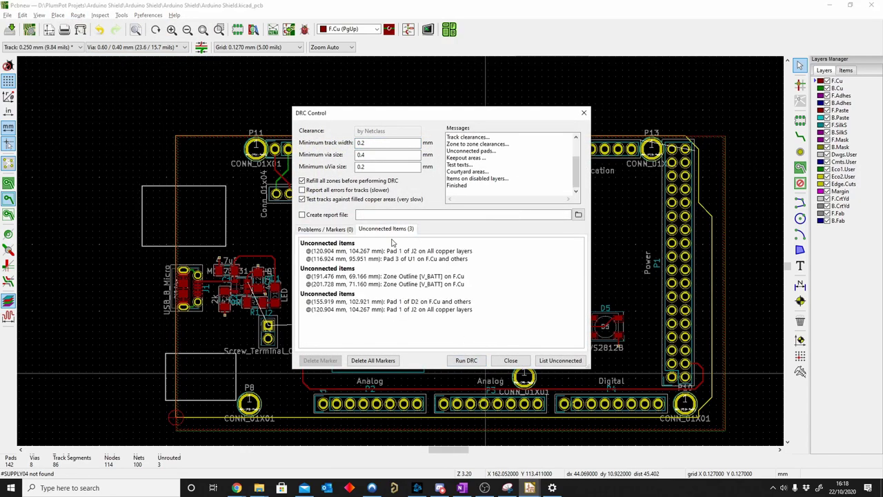
pyautogui.click(363, 259)
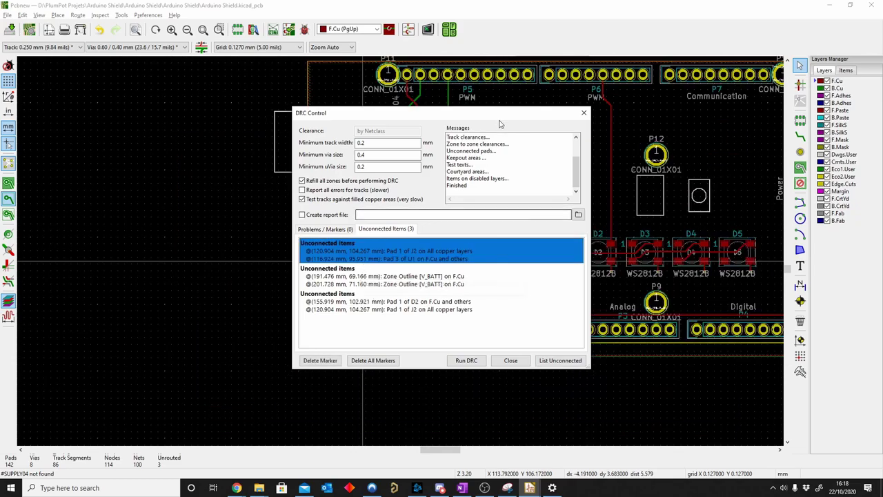
pyautogui.moveTo(501, 115); pyautogui.dragTo(258, 90)
pyautogui.scroll(5, 405, 259)
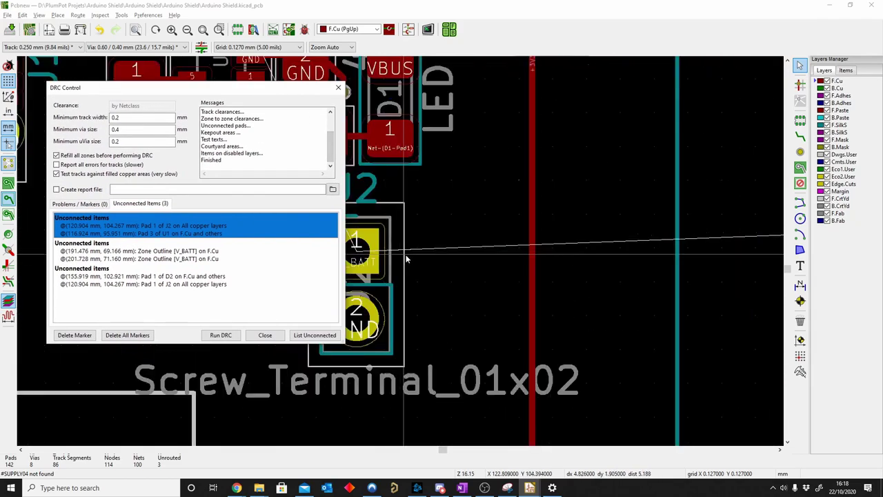
pyautogui.moveTo(406, 258); pyautogui.dragTo(572, 262, button='middle')
pyautogui.moveTo(380, 213); pyautogui.dragTo(424, 311, button='middle')
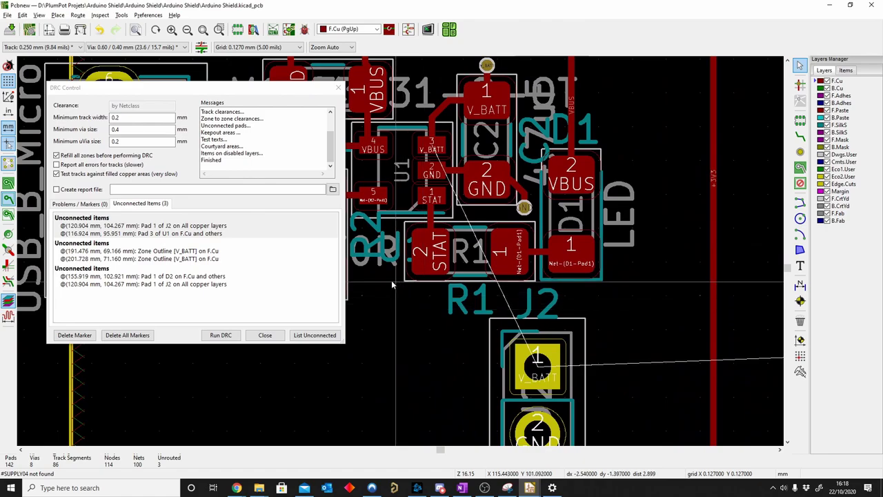
# Close the DRC results and toggle copper zones to filled, then back to outlines only.
pyautogui.click(265, 335)
pyautogui.scroll(-3, 517, 271)
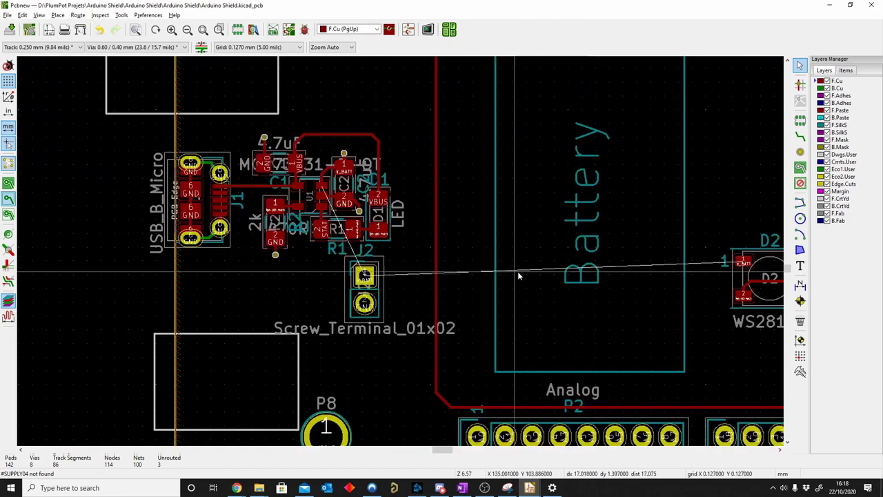
pyautogui.moveTo(518, 274)
pyautogui.mouseDown(button='middle')
pyautogui.moveTo(368, 229)
pyautogui.moveTo(181, 194)
pyautogui.mouseUp(button='middle')
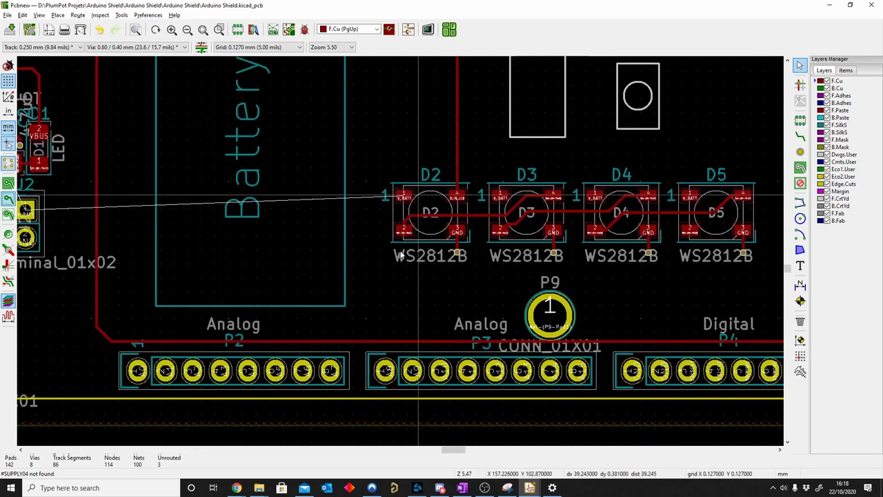
pyautogui.scroll(-3, 511, 276)
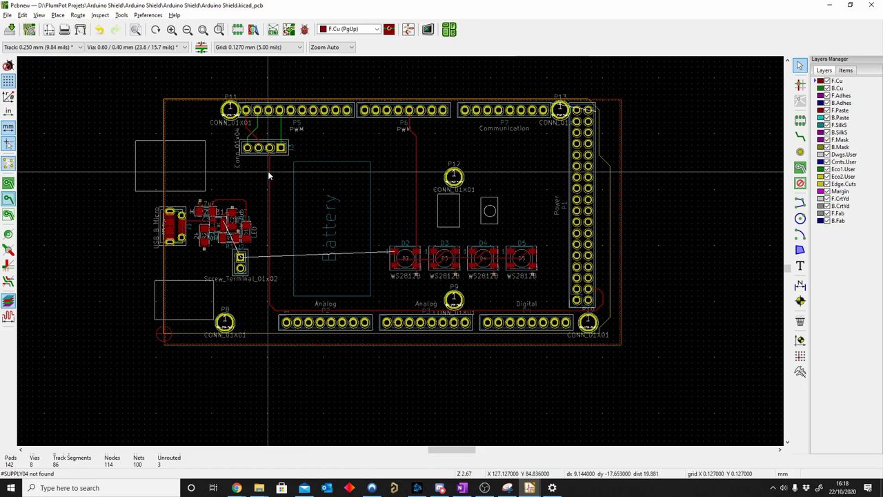
pyautogui.scroll(1, 269, 176)
pyautogui.scroll(3, 269, 176)
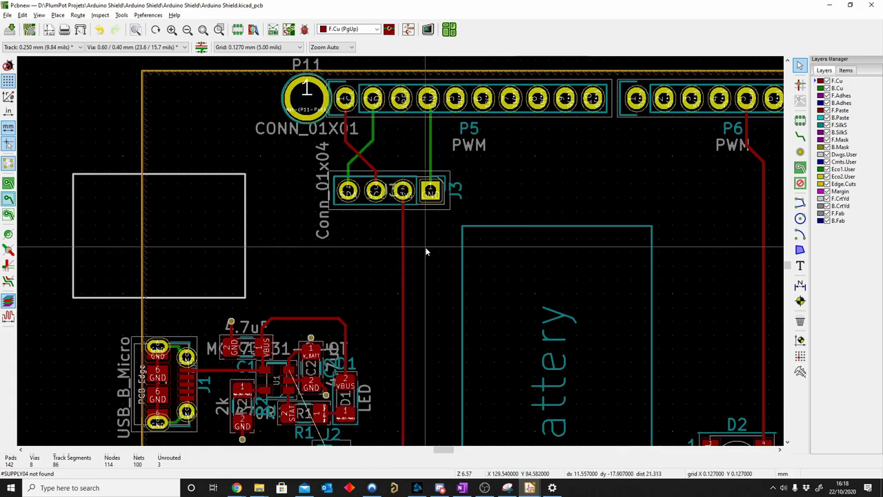
pyautogui.click(8, 184)
pyautogui.scroll(-3, 400, 251)
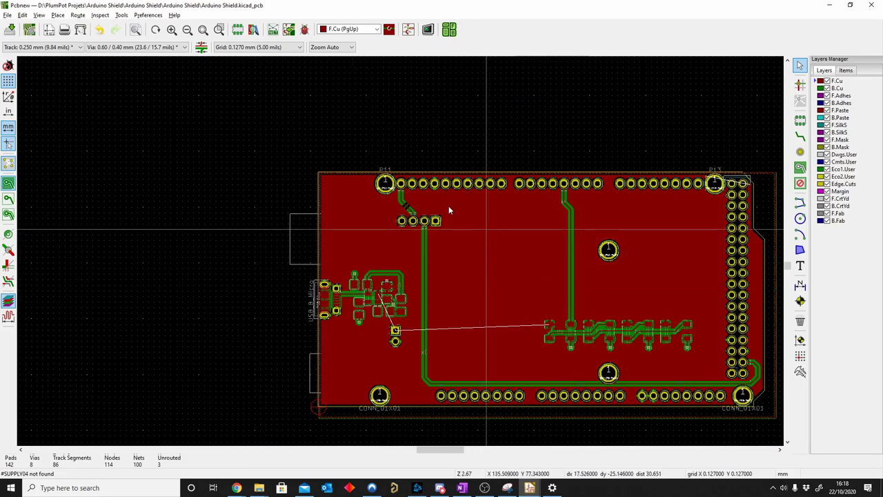
pyautogui.click(8, 199)
# Delete the diagonal track and leftover stub beside P10 at the power header's lower end.
pyautogui.moveTo(427, 266); pyautogui.dragTo(421, 236, button='middle')
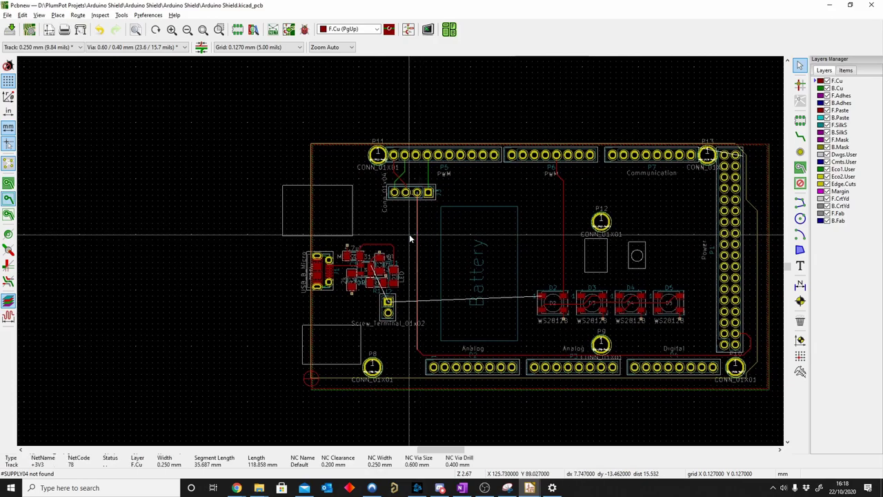
pyautogui.moveTo(419, 373); pyautogui.dragTo(422, 309, button='middle')
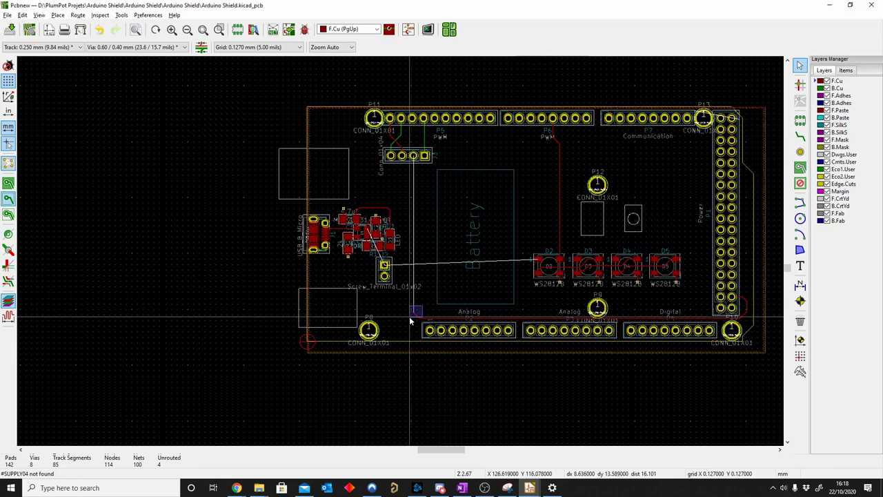
pyautogui.scroll(2, 411, 316)
pyautogui.scroll(2, 411, 276)
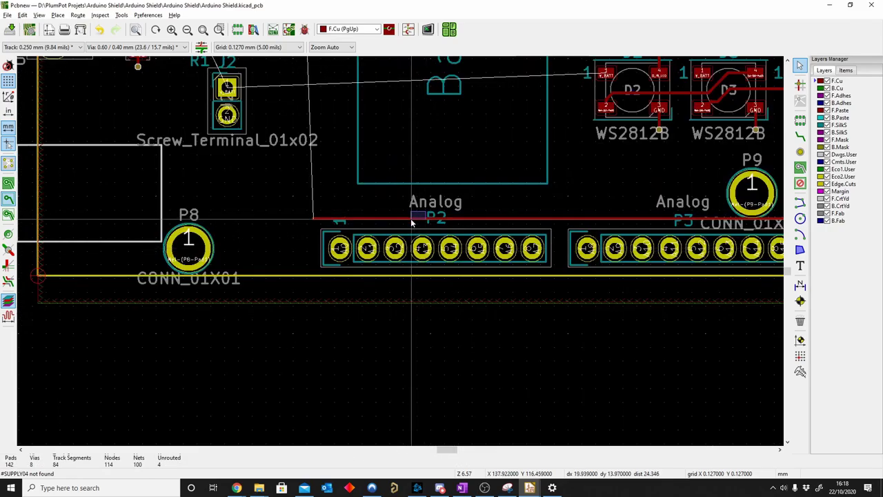
pyautogui.scroll(-1, 411, 222)
pyautogui.hscroll(5, 482, 249)
pyautogui.hscroll(2, 551, 269)
pyautogui.hscroll(2, 590, 279)
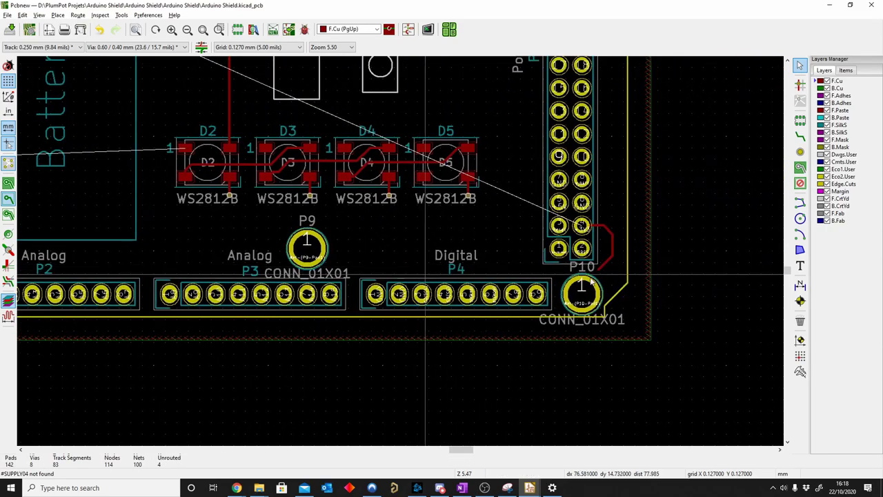
pyautogui.press('Delete')
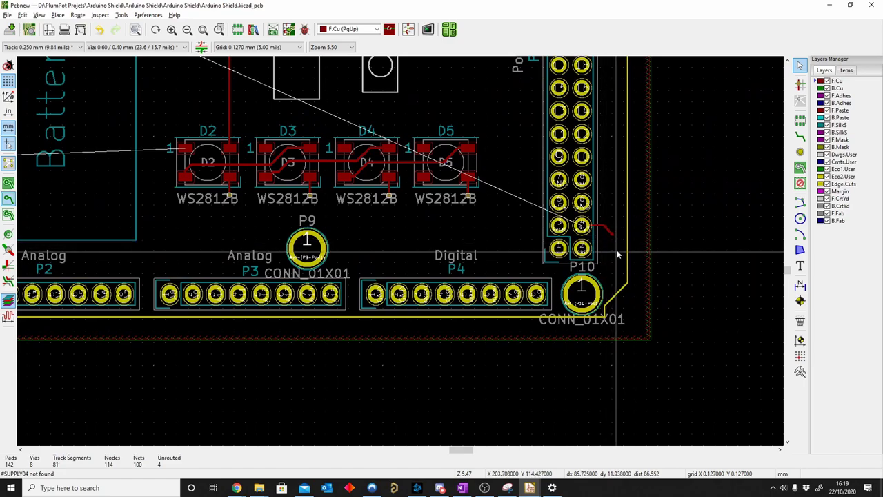
pyautogui.press('Delete')
pyautogui.scroll(-1, 399, 252)
pyautogui.scroll(-5, 400, 252)
pyautogui.scroll(3, 404, 254)
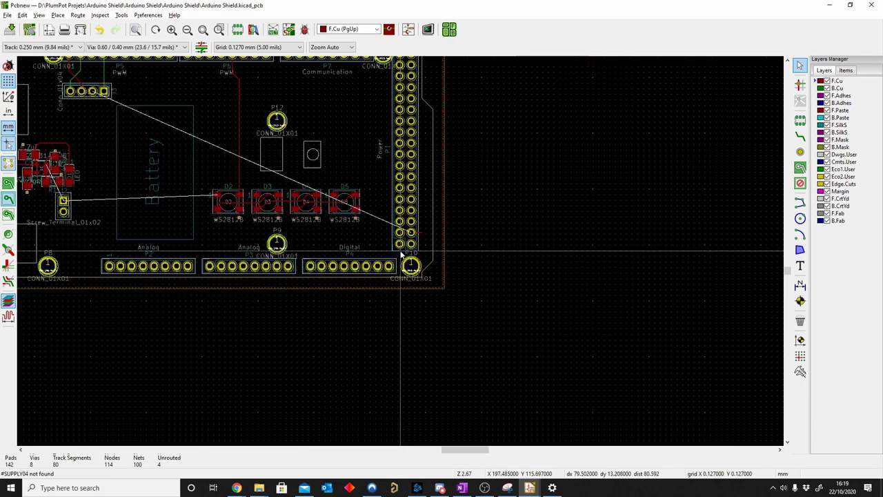
pyautogui.scroll(3, 409, 255)
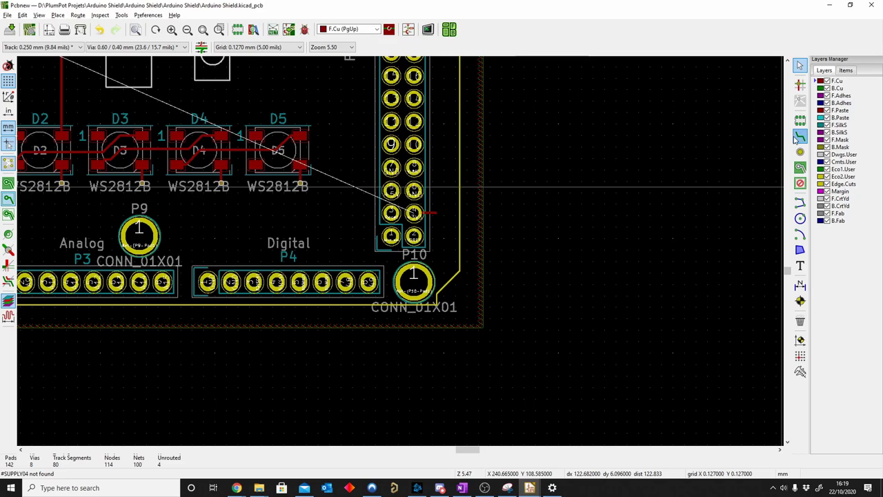
# Route the +3V3 track from P10 pad 4 down, across and up the right side to beside P6.
pyautogui.click(797, 137)
pyautogui.scroll(3, 441, 212)
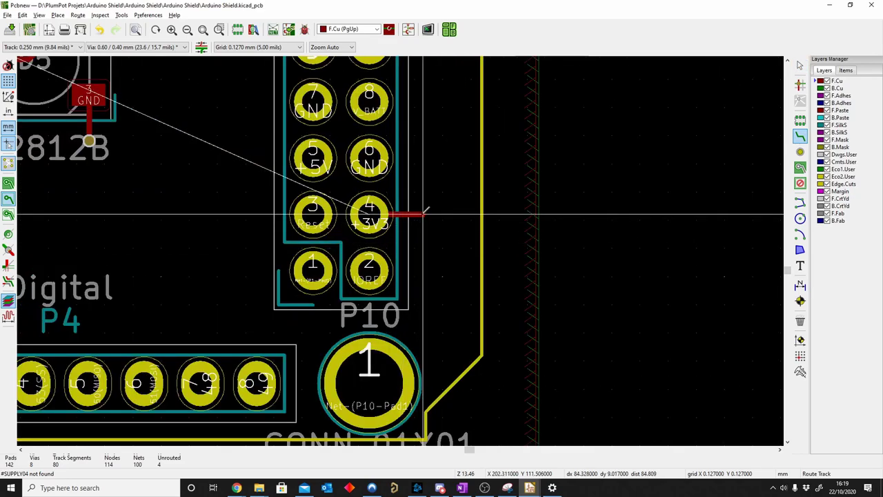
pyautogui.click(424, 211)
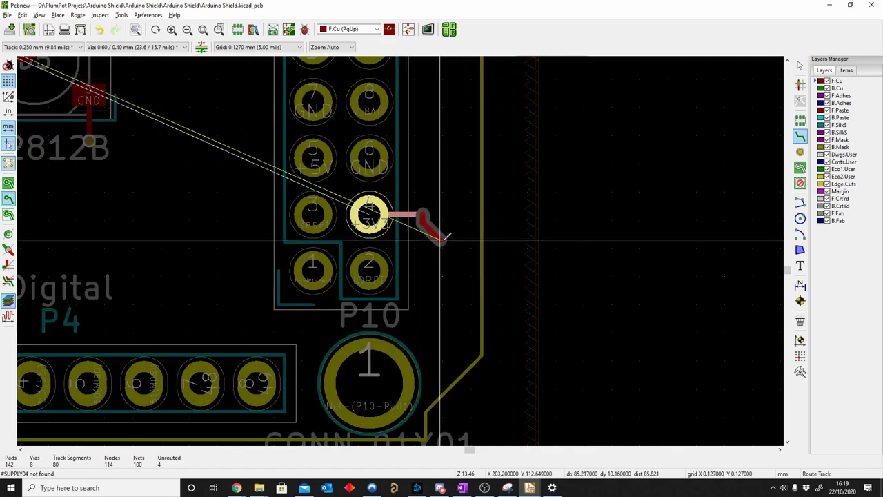
pyautogui.click(458, 308)
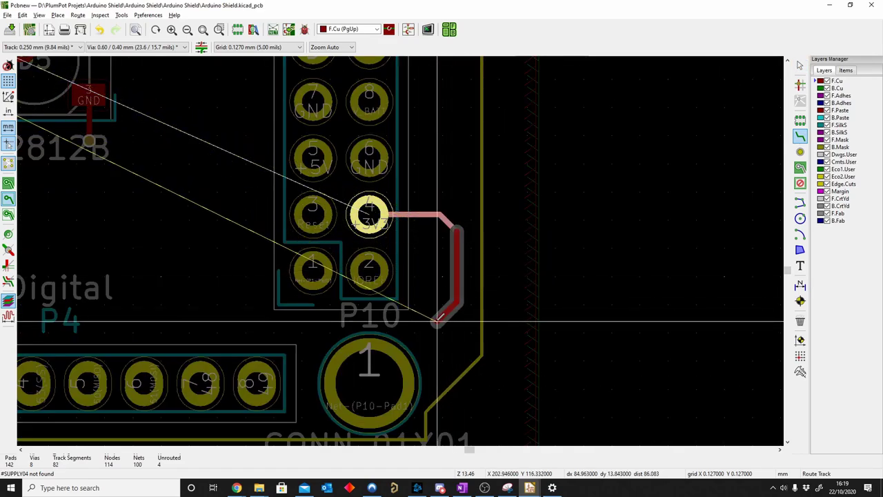
pyautogui.click(211, 307)
pyautogui.scroll(-1, 393, 224)
pyautogui.scroll(-5, 397, 220)
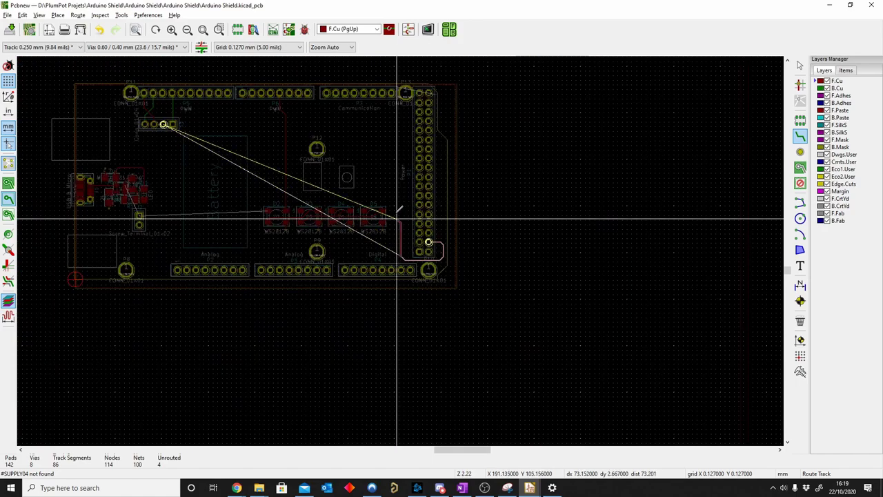
pyautogui.scroll(-1, 404, 256)
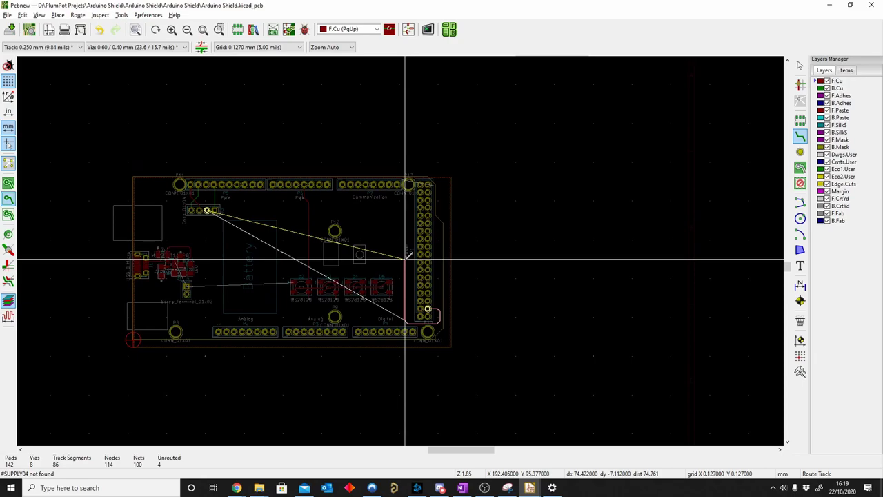
pyautogui.scroll(5, 405, 260)
pyautogui.scroll(-1, 400, 246)
pyautogui.scroll(-1, 361, 262)
pyautogui.scroll(-2, 400, 247)
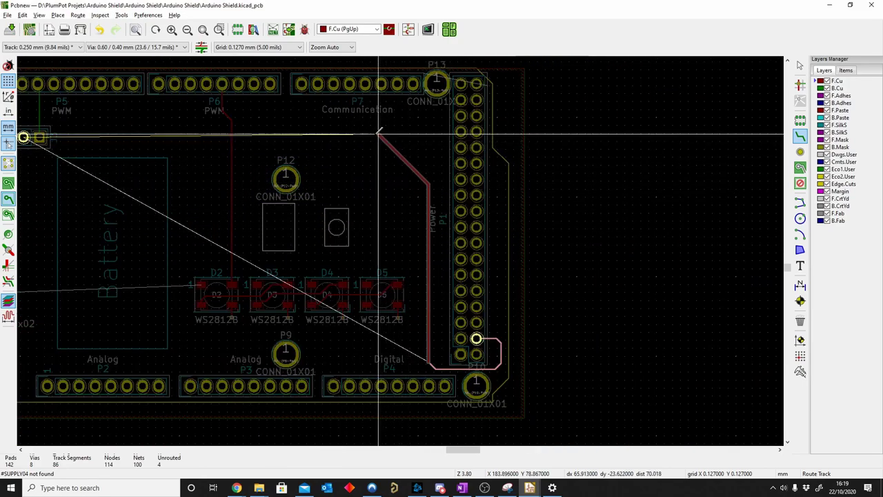
pyautogui.click(358, 127)
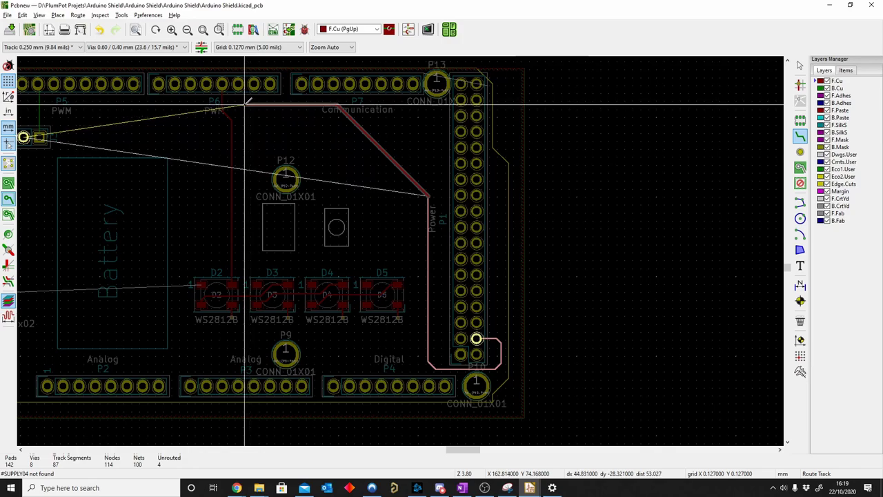
pyautogui.scroll(3, 230, 109)
pyautogui.scroll(2, 401, 250)
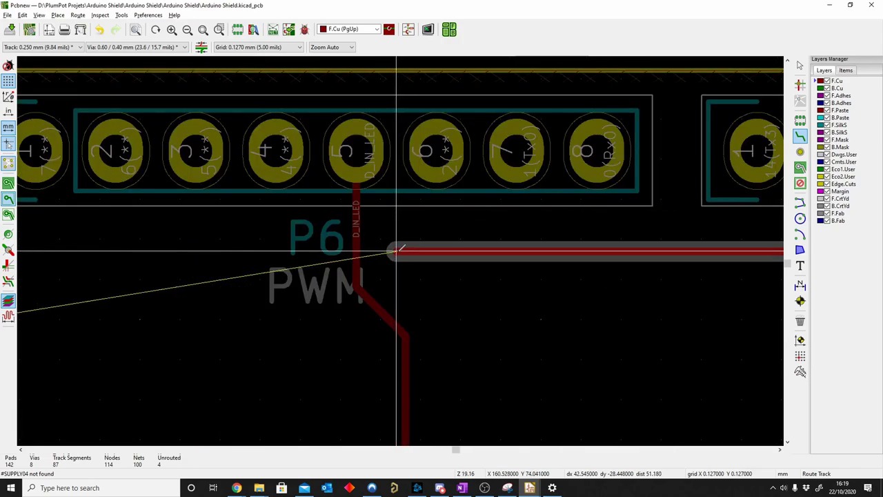
pyautogui.click(397, 251)
# Drop a via at the +3V3 track end and run a short bottom-layer segment left of it.
pyautogui.press('Escape')
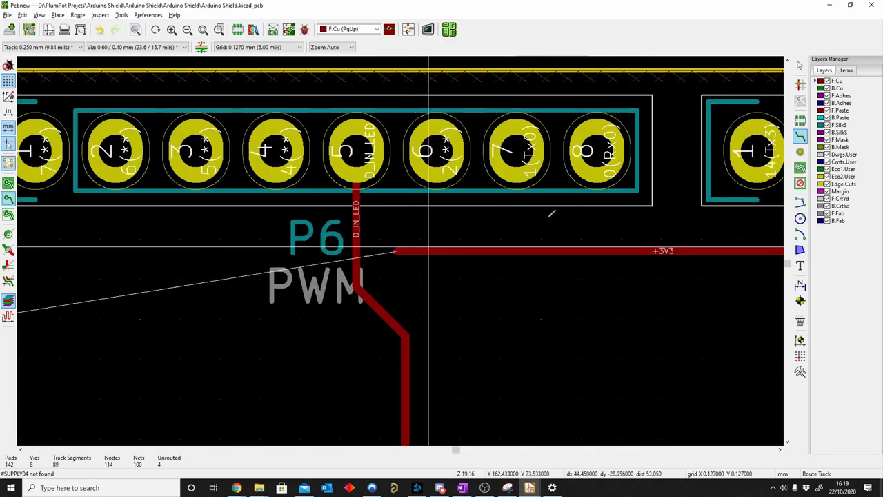
pyautogui.hotkey('ctrl', 'shift', 'v')
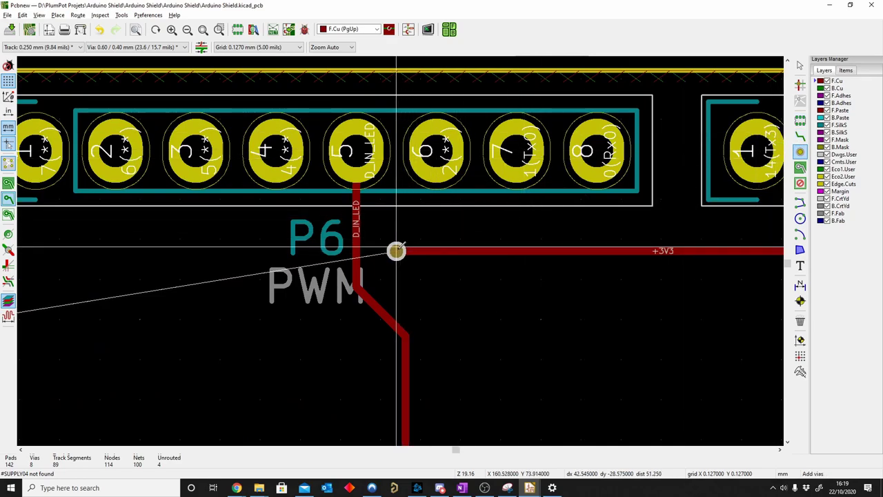
pyautogui.click(396, 251)
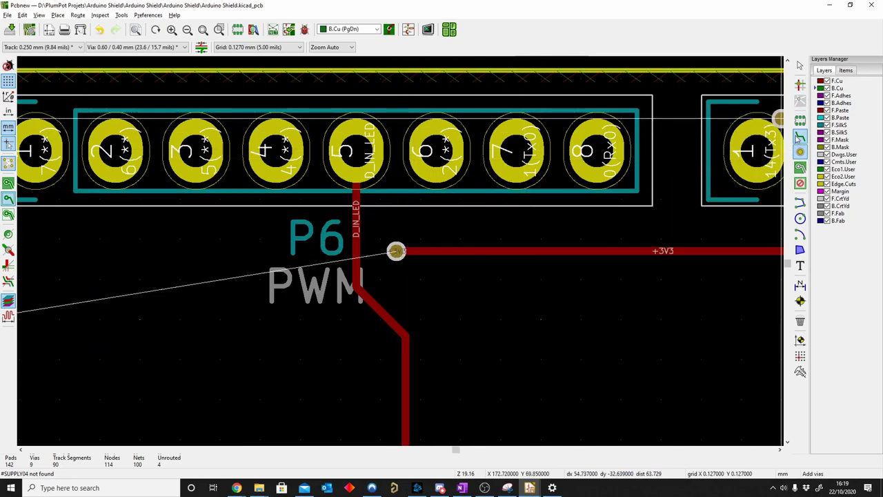
pyautogui.click(799, 137)
pyautogui.click(396, 250)
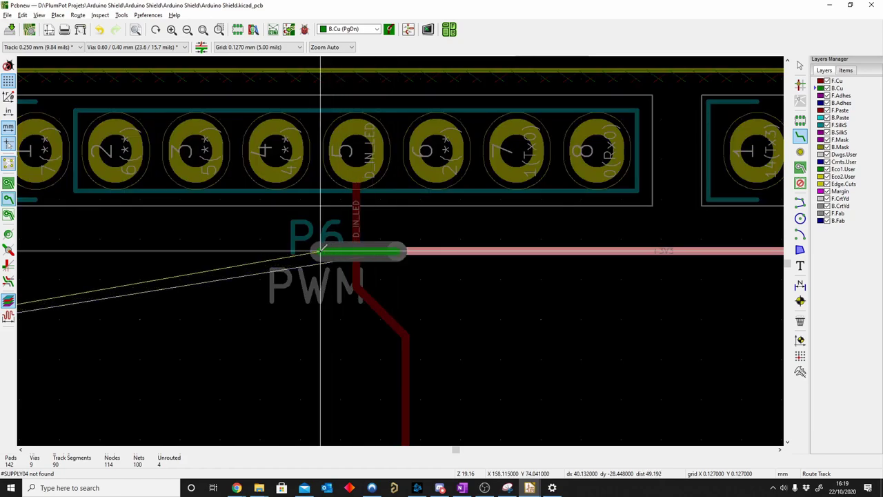
pyautogui.doubleClick(319, 251)
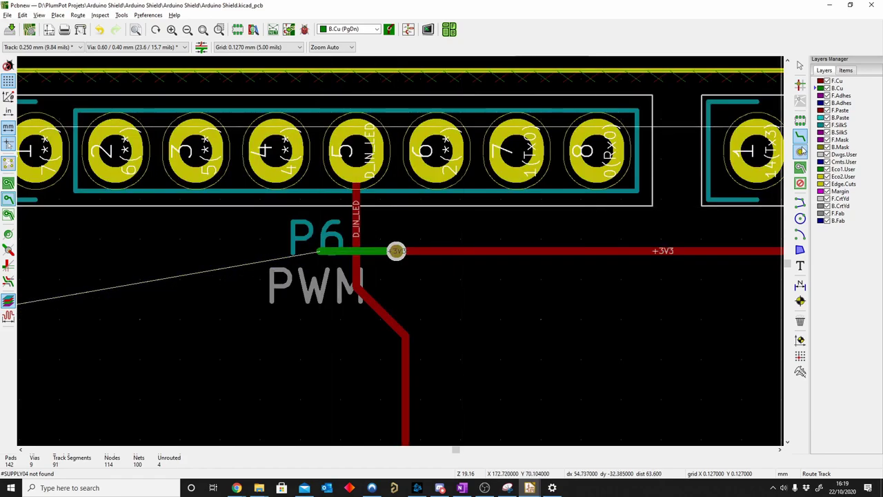
# Add a second via and finish the +3V3 track on J3 pad 2.
pyautogui.click(800, 151)
pyautogui.click(320, 250)
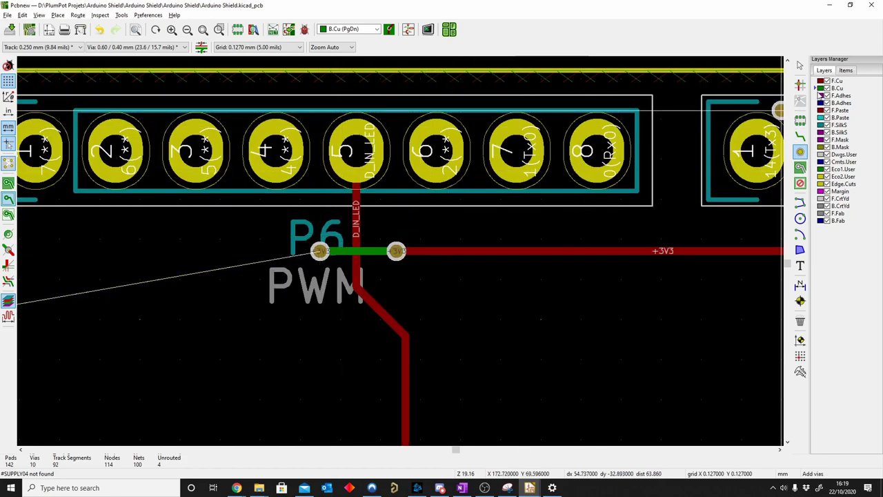
pyautogui.click(800, 136)
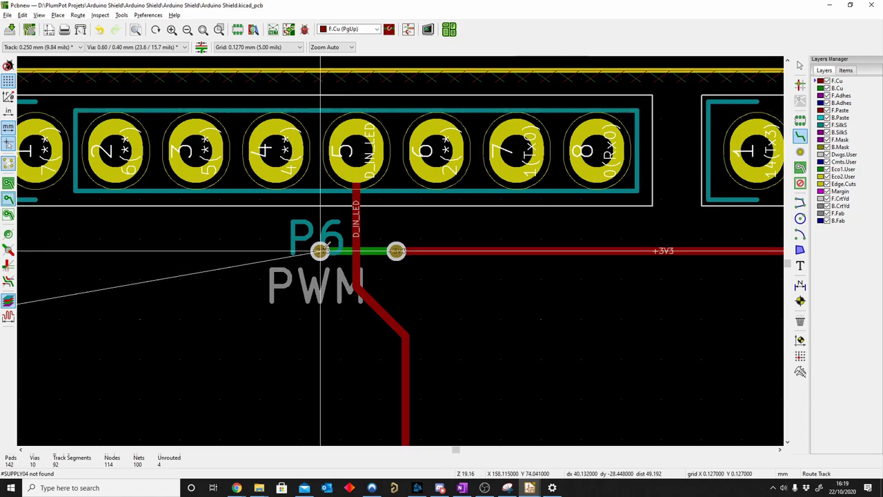
pyautogui.scroll(-4, 315, 248)
pyautogui.scroll(-4, 392, 256)
pyautogui.scroll(5, 391, 257)
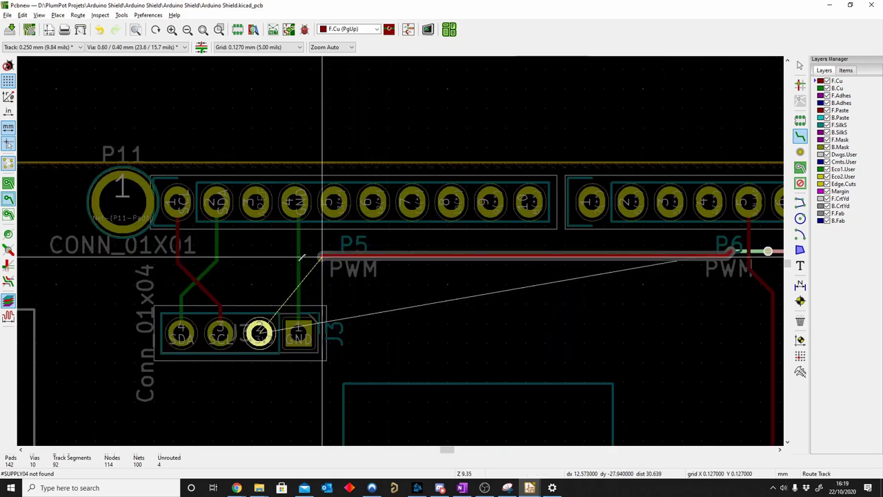
pyautogui.click(260, 333)
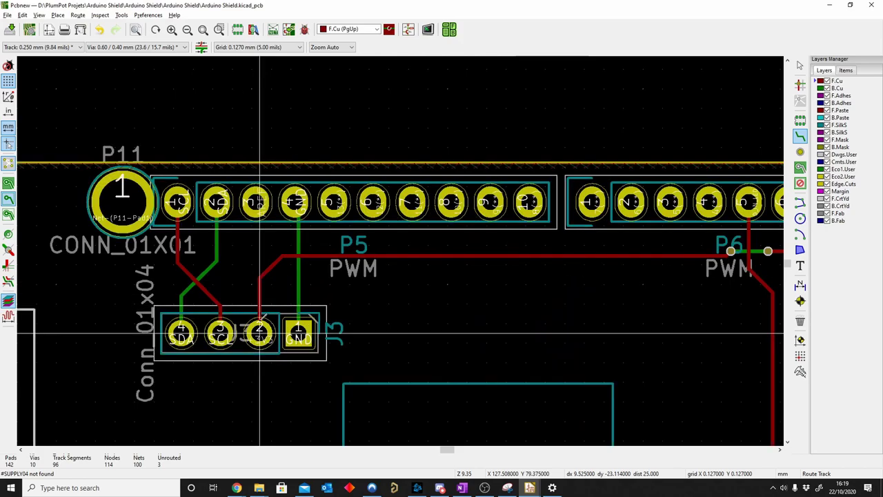
# Run DRC and jump to the unconnected D5 pad 1 to P1 pad 8 entry.
pyautogui.click(96, 14)
pyautogui.click(114, 62)
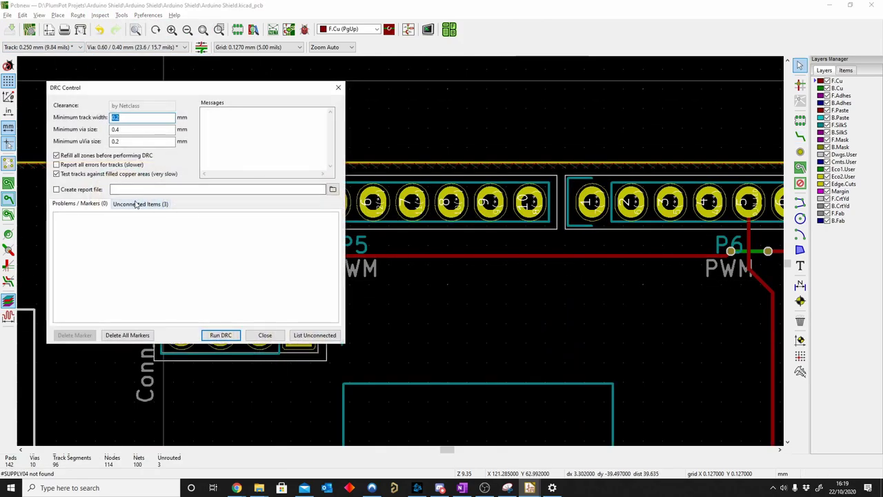
pyautogui.click(230, 335)
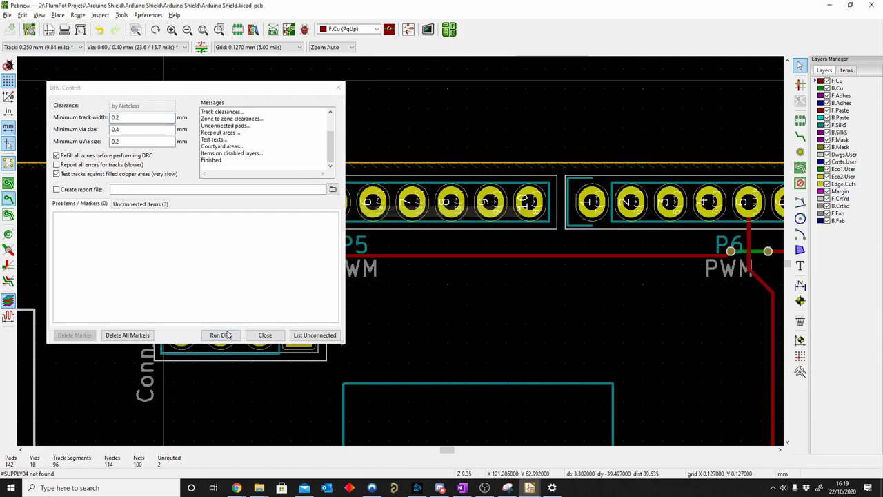
pyautogui.click(142, 204)
pyautogui.click(157, 250)
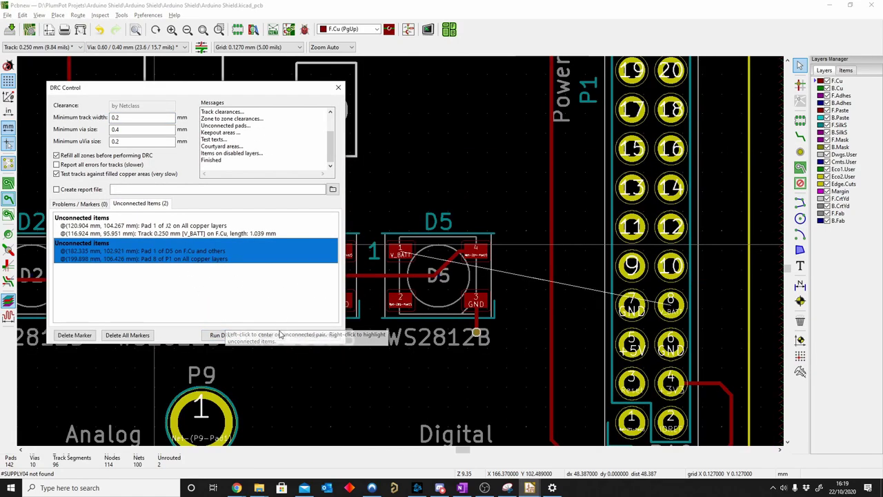
pyautogui.click(231, 338)
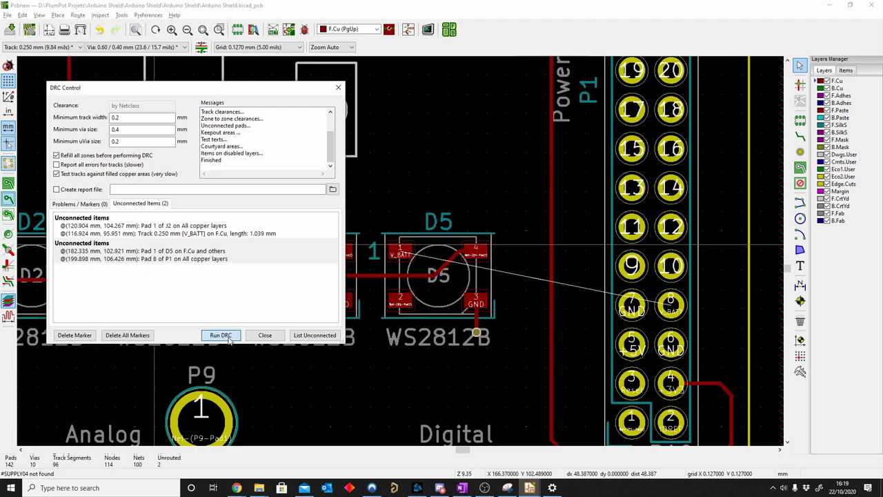
pyautogui.click(265, 337)
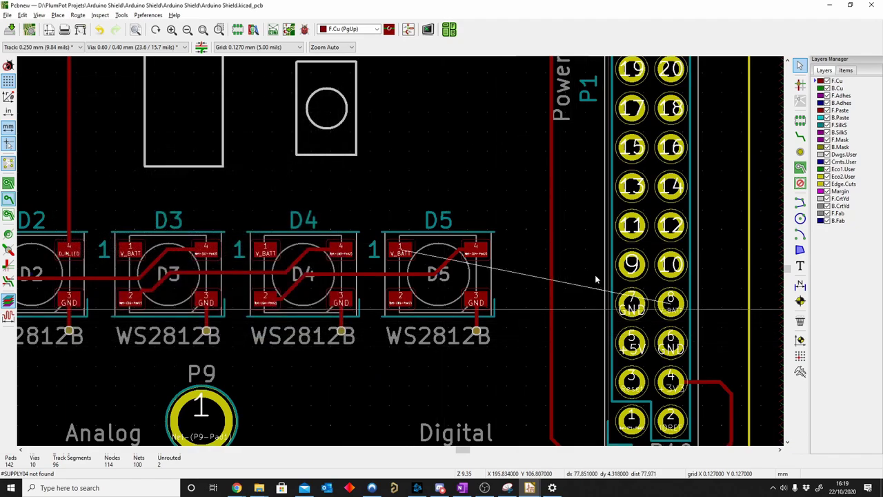
# Bring D5 and the P1 header into view with copper zone fills shown.
pyautogui.moveTo(652, 300); pyautogui.dragTo(612, 241, button='middle')
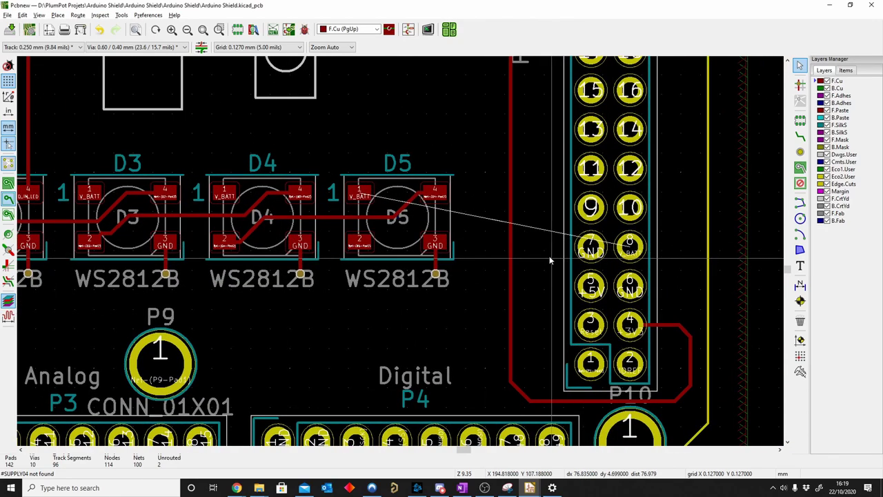
pyautogui.moveTo(550, 261); pyautogui.dragTo(496, 253, button='middle')
pyautogui.scroll(-1, 583, 275)
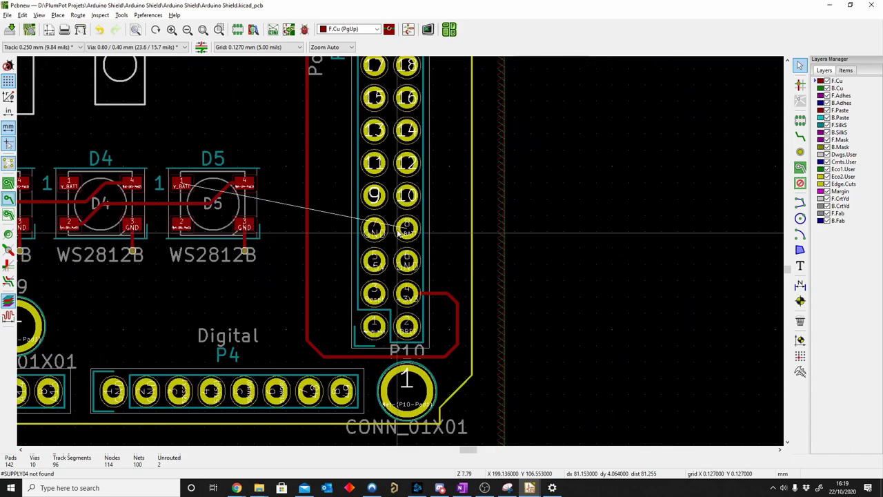
pyautogui.keyDown('shift'); pyautogui.scroll(3, 120, 116); pyautogui.keyUp('shift')
pyautogui.click(8, 183)
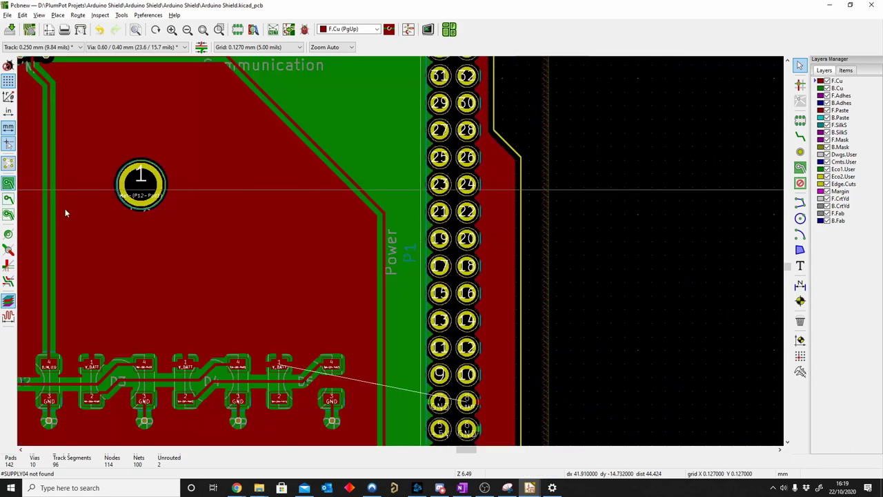
pyautogui.moveTo(474, 330); pyautogui.dragTo(412, 212, button='middle')
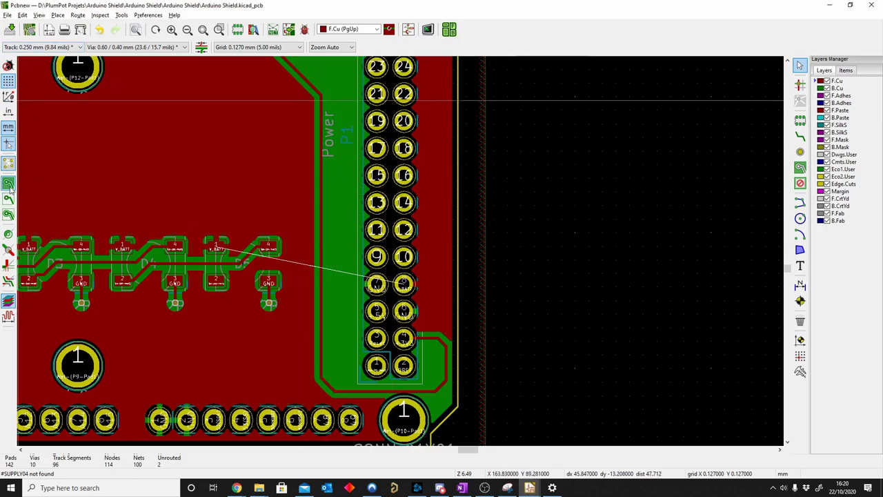
pyautogui.scroll(-1, 387, 262)
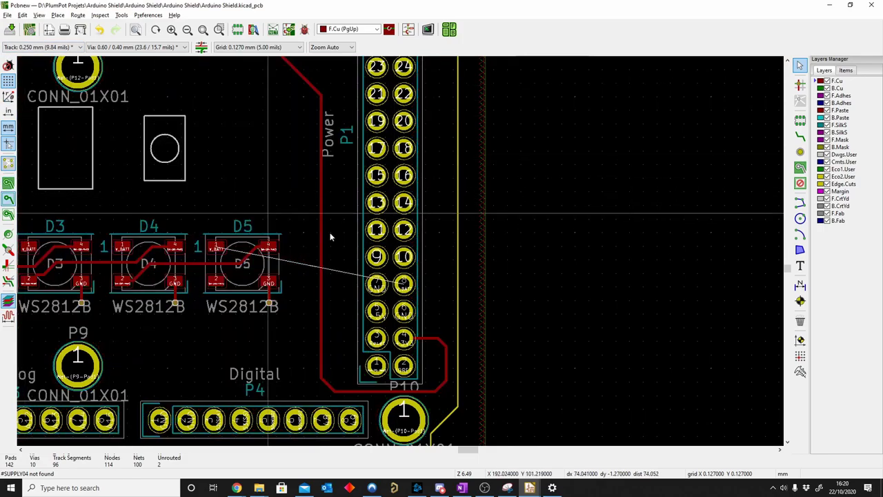
pyautogui.scroll(-3, 438, 257)
pyautogui.scroll(2, 437, 257)
pyautogui.scroll(1, 302, 180)
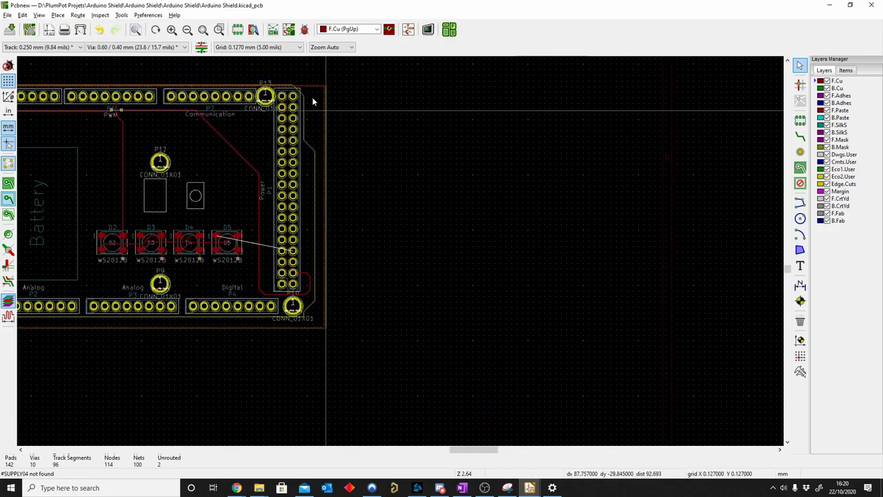
pyautogui.scroll(1, 305, 122)
pyautogui.scroll(5, 399, 254)
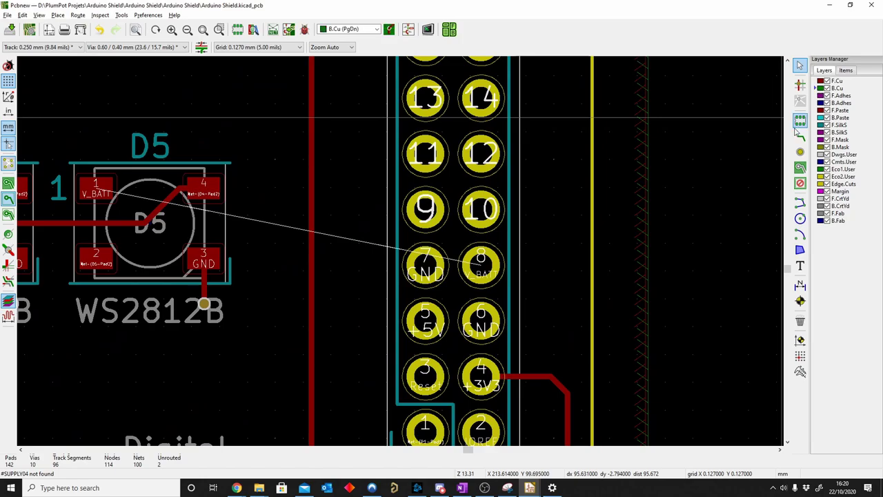
# Route a bottom-copper V_BATT track from P1 pad 8 up-left to just above D5.
pyautogui.click(800, 137)
pyautogui.click(481, 264)
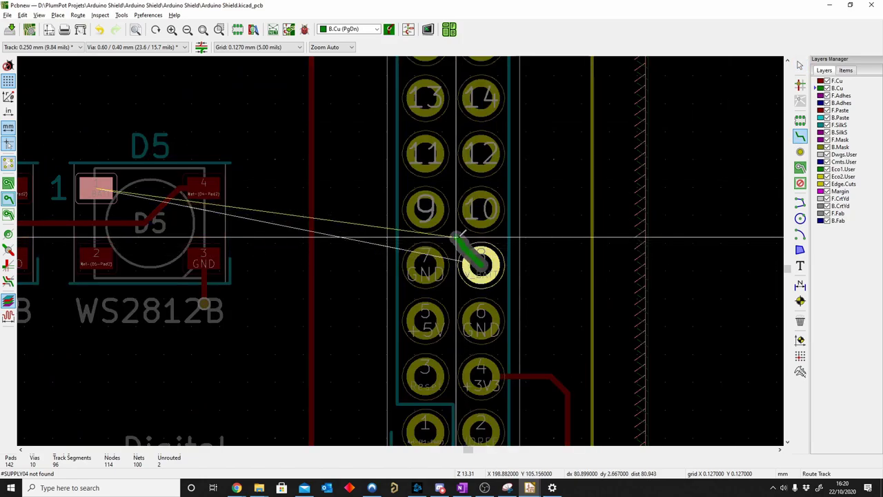
pyautogui.click(384, 236)
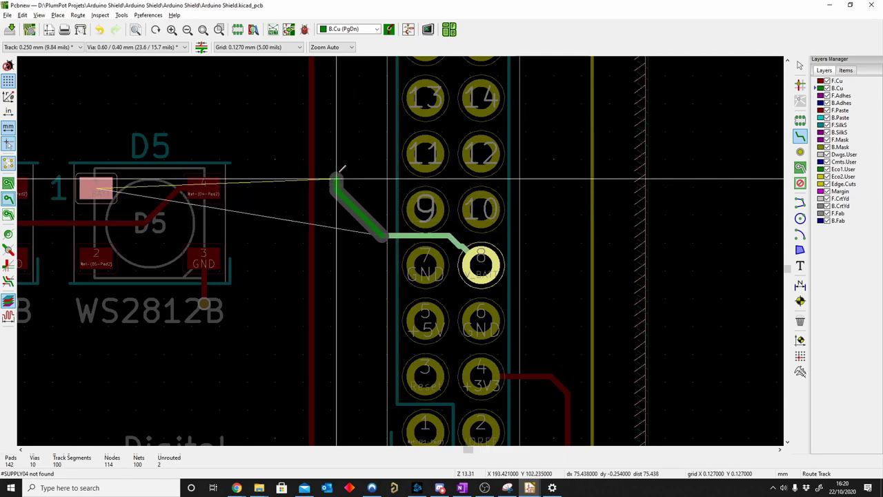
pyautogui.click(340, 198)
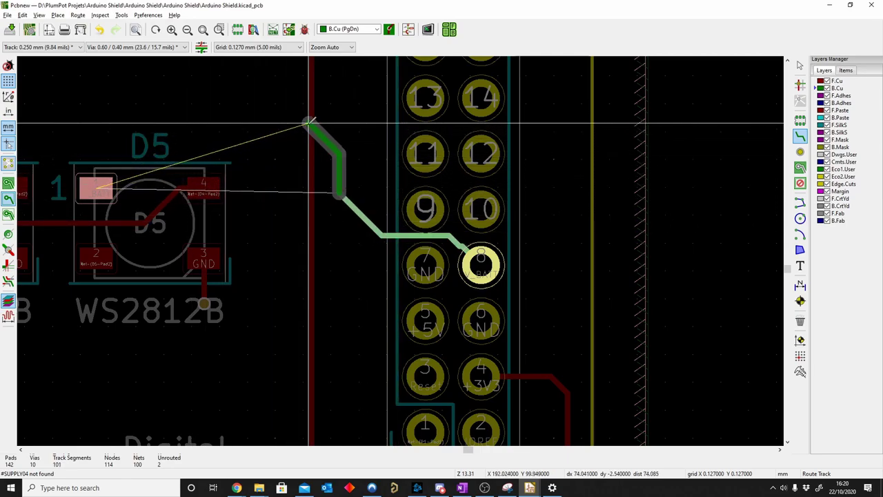
pyautogui.doubleClick(97, 125)
# Place a via at the track end and run a front-copper track down to D5 pad 1.
pyautogui.hotkey('ctrl', 'shift', 'v')
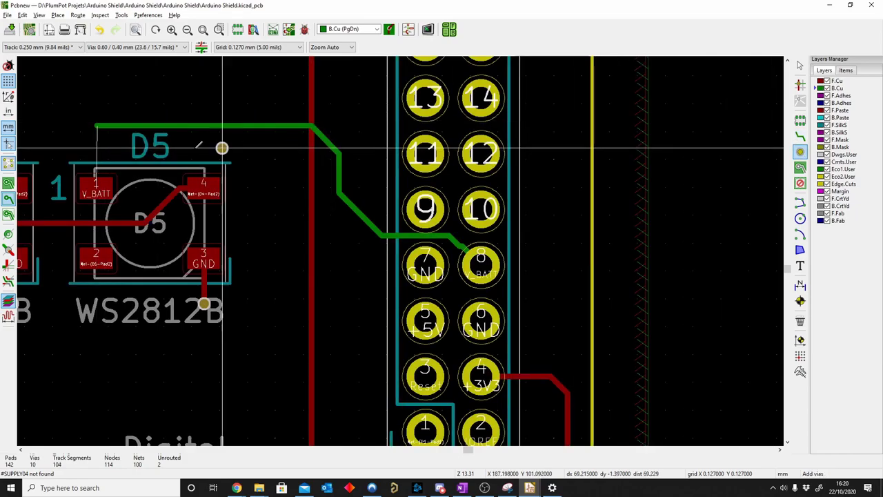
pyautogui.click(96, 124)
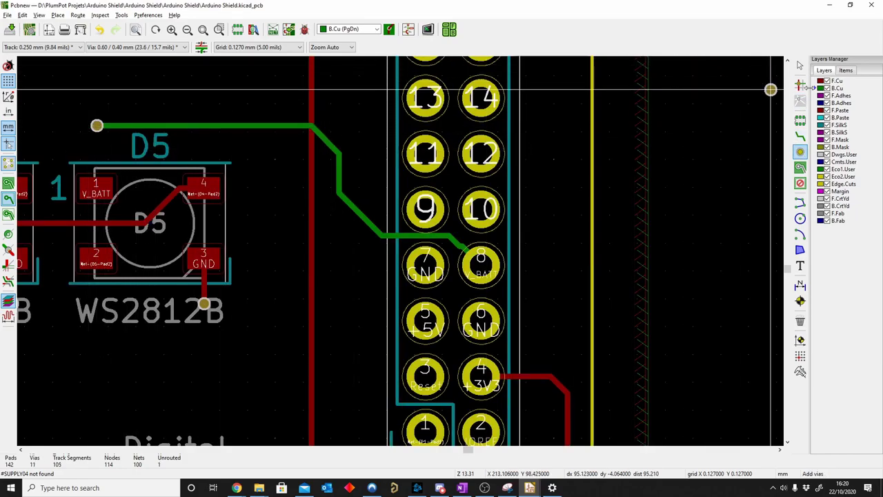
pyautogui.click(827, 88)
pyautogui.click(827, 88)
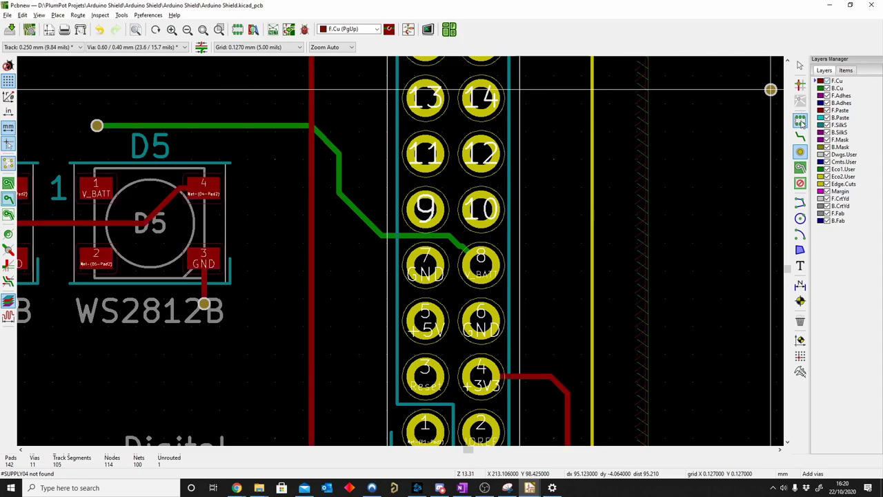
pyautogui.click(799, 136)
pyautogui.click(97, 124)
pyautogui.click(96, 185)
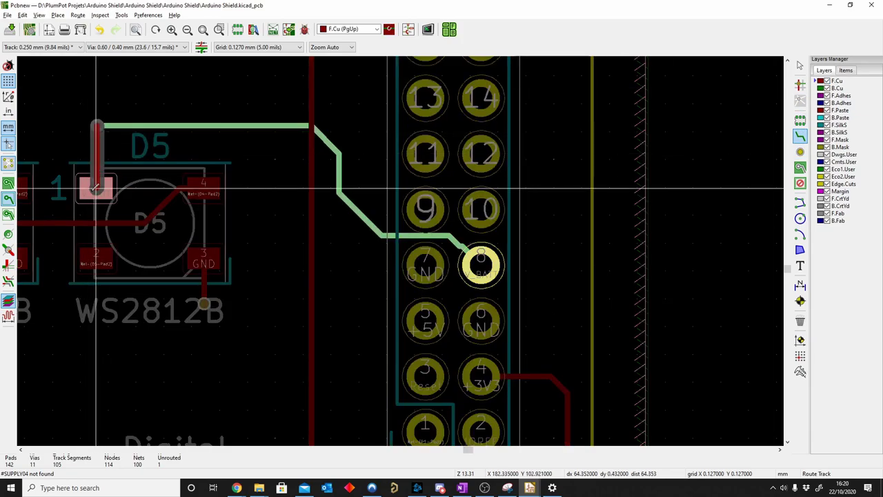
# Straighten the jogged V_BATT track into a clean 45° entry at pad 8.
pyautogui.scroll(5, 402, 243)
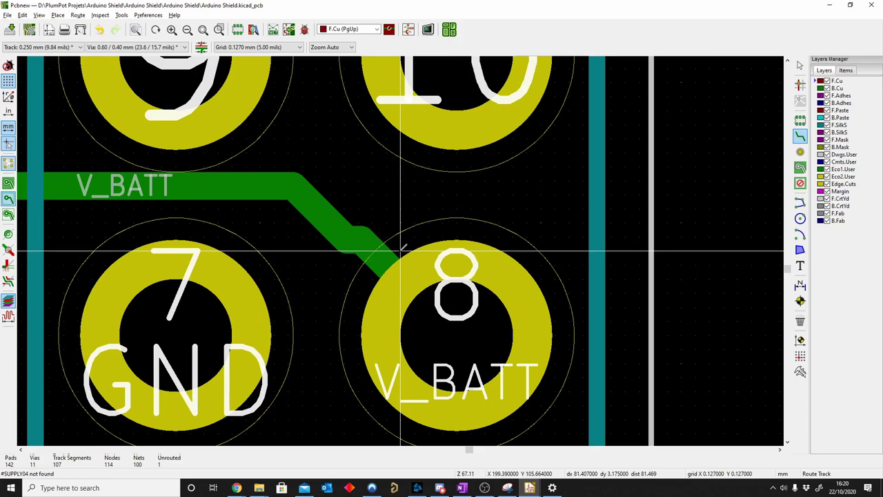
pyautogui.press('Escape')
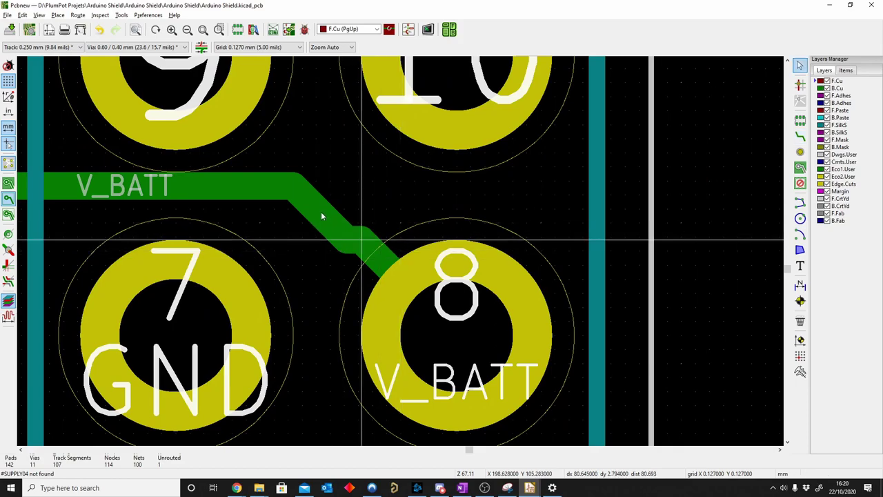
pyautogui.moveTo(320, 220); pyautogui.dragTo(329, 209)
# Run DRC, note the last unconnected item at J2 pad 1 on V_BATT, and zoom to J2.
pyautogui.click(78, 15)
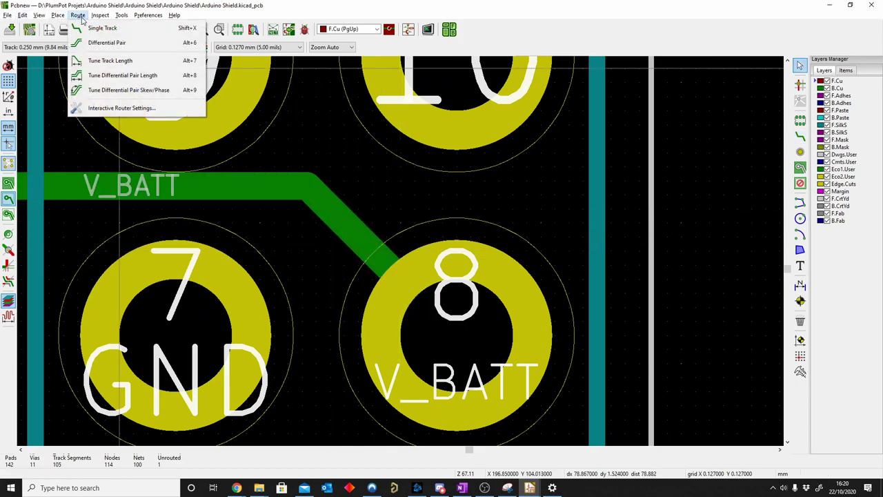
pyautogui.click(121, 62)
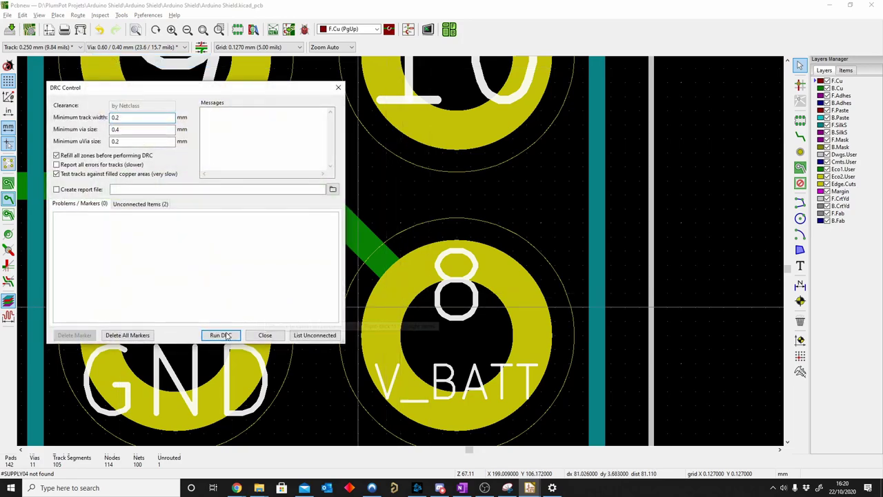
pyautogui.click(220, 335)
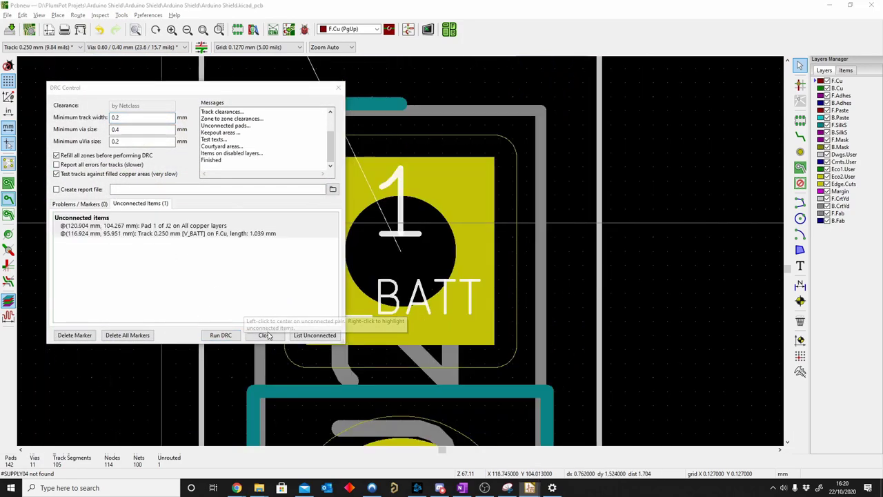
pyautogui.click(266, 336)
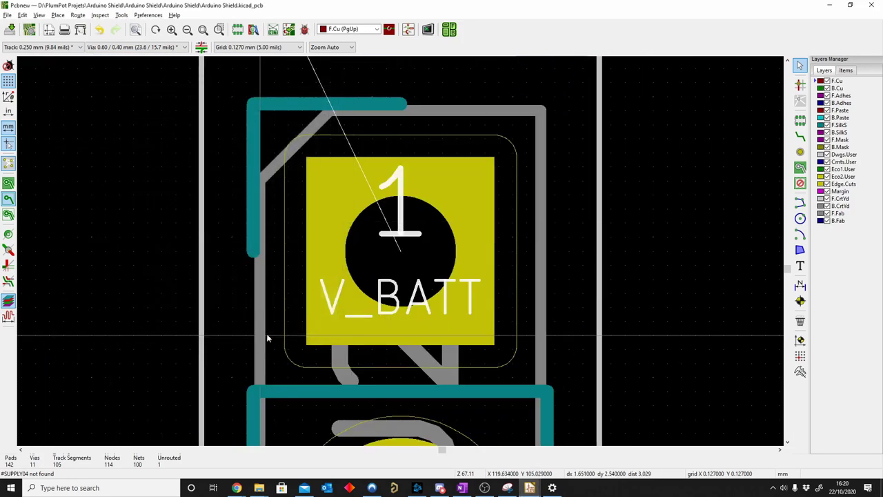
pyautogui.scroll(-2, 407, 237)
pyautogui.scroll(-2, 408, 237)
pyautogui.scroll(1, 408, 237)
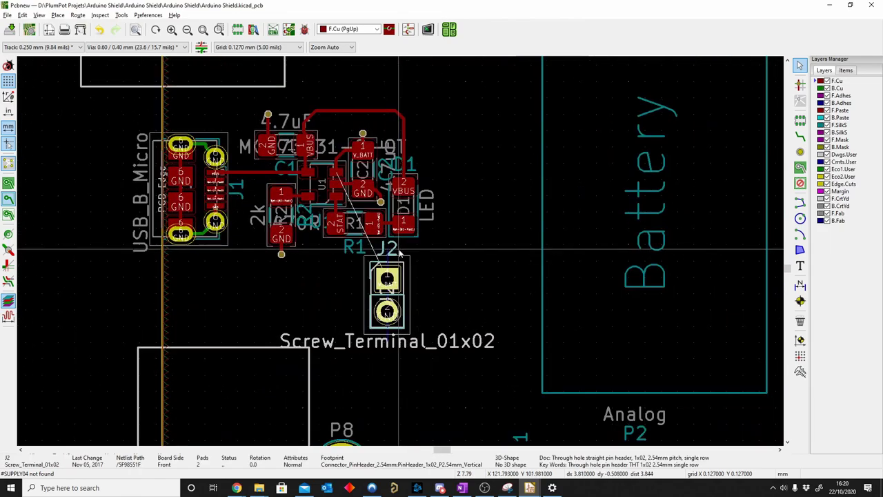
pyautogui.scroll(1, 441, 262)
pyautogui.scroll(-2, 419, 286)
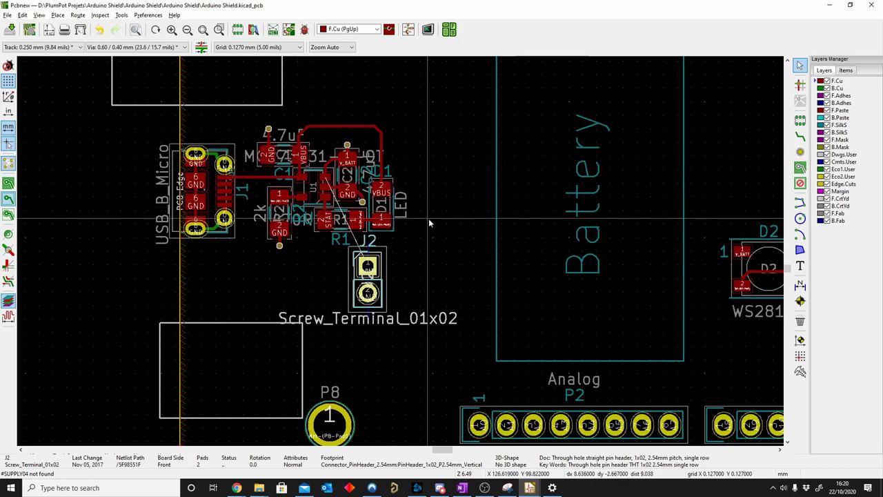
pyautogui.scroll(4, 516, 266)
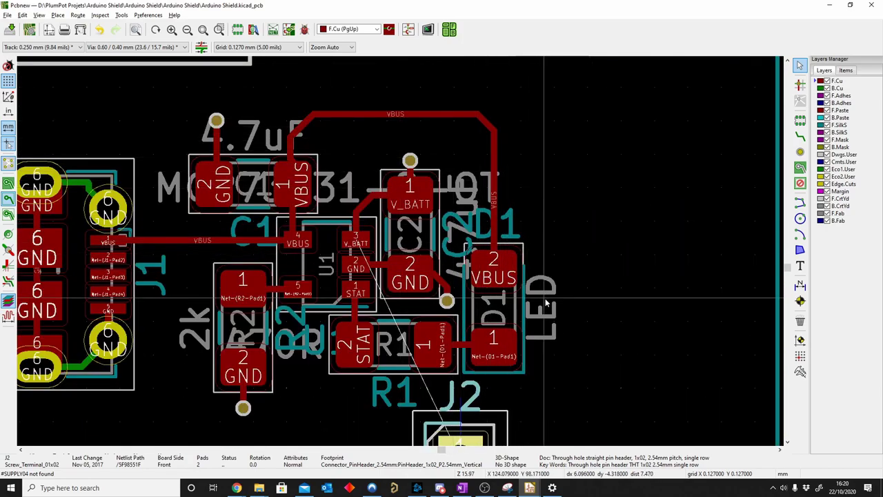
pyautogui.keyDown('shift'); pyautogui.scroll(-1, 562, 265); pyautogui.keyUp('shift')
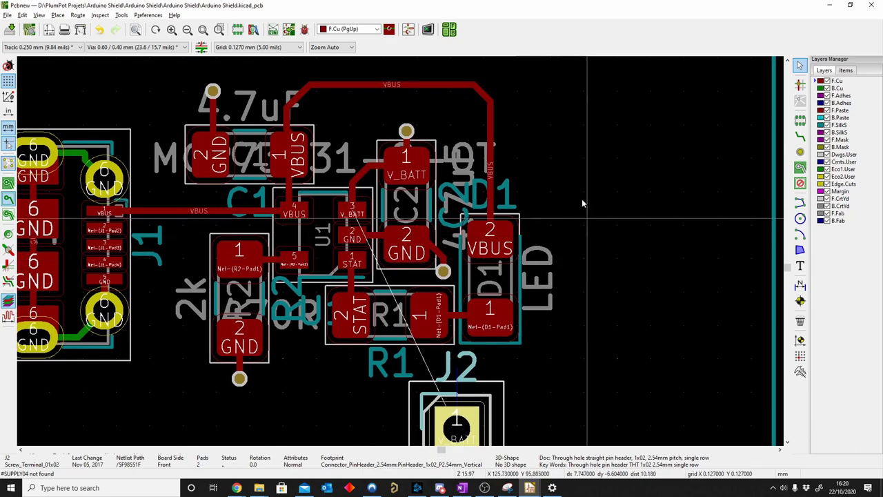
# Route a bottom-copper track from the V_BATT pad to J2 pad 1.
pyautogui.click(800, 136)
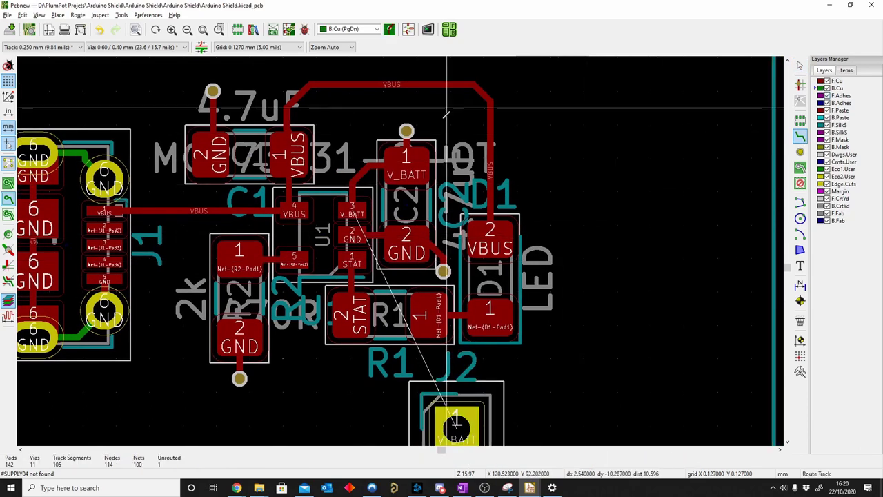
pyautogui.click(406, 131)
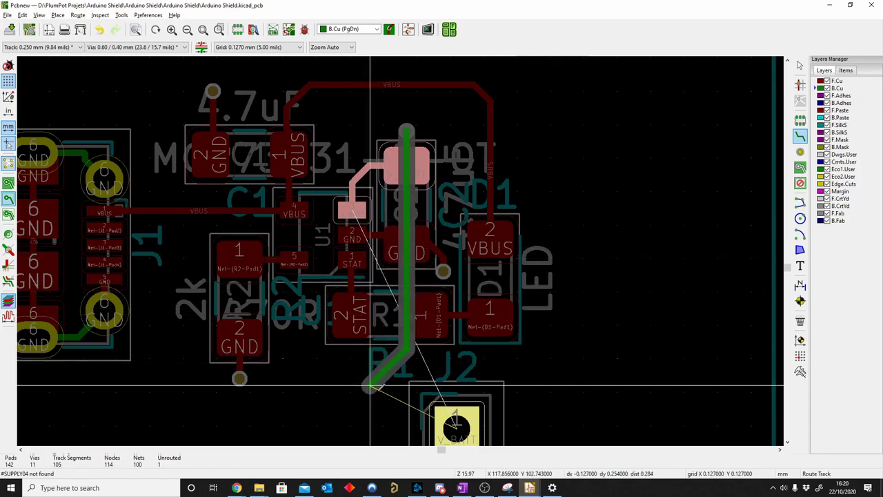
pyautogui.click(456, 380)
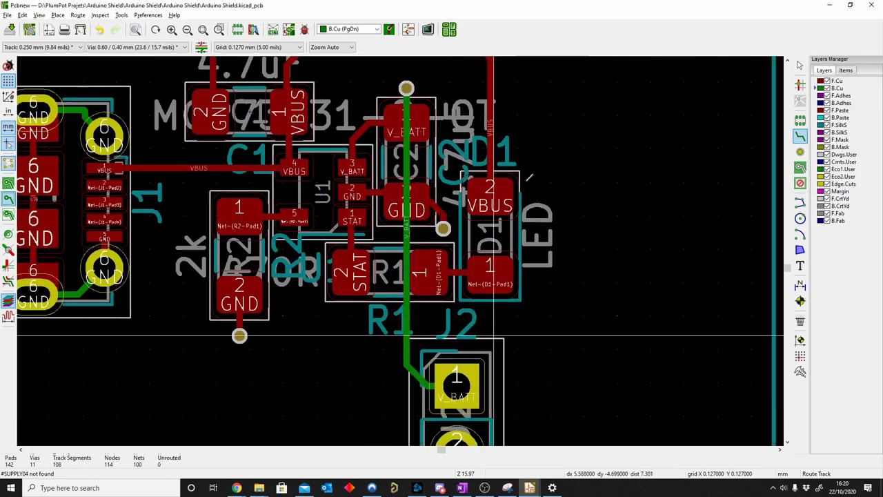
# Rerun DRC to confirm zero unconnected items, then save the board.
pyautogui.click(78, 16)
pyautogui.moveTo(58, 16)
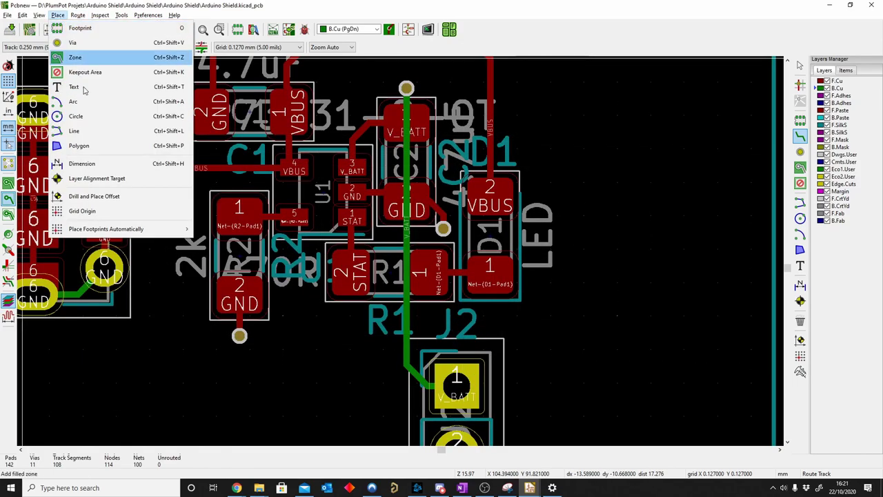
pyautogui.click(134, 60)
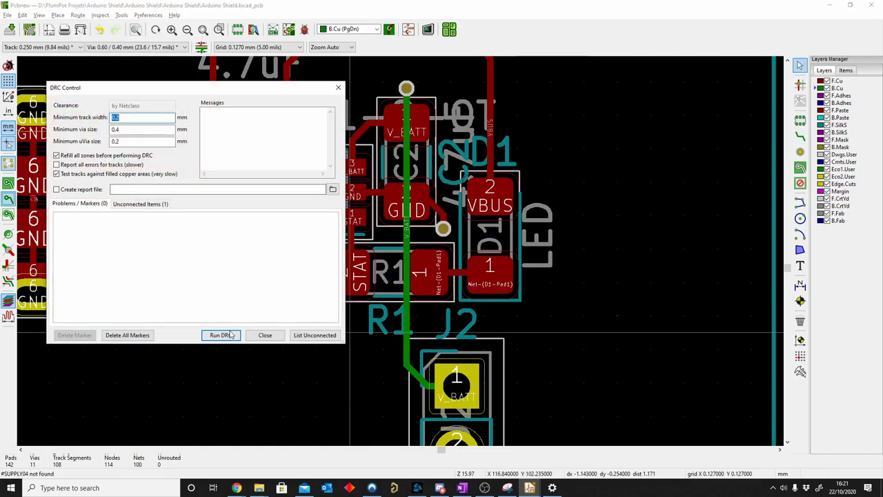
pyautogui.click(220, 335)
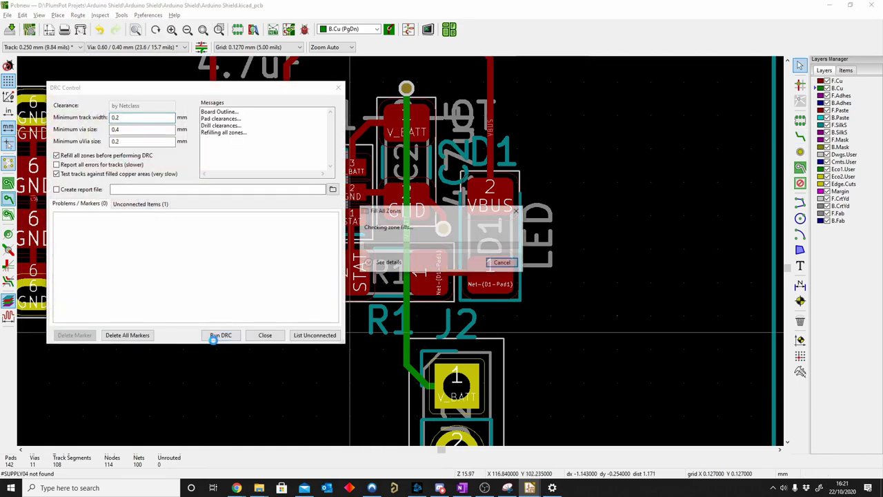
pyautogui.click(265, 334)
pyautogui.hotkey('ctrl', 's')
pyautogui.press('Home')
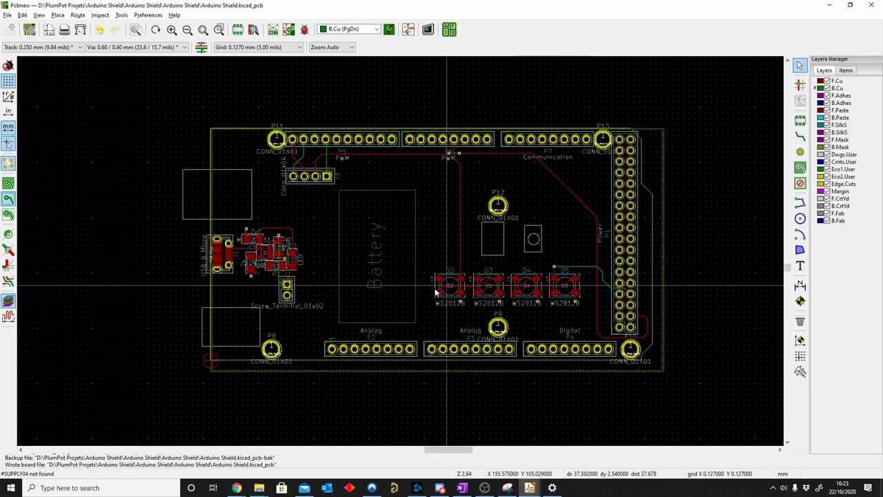
pyautogui.moveTo(441, 255); pyautogui.dragTo(457, 269, button='middle')
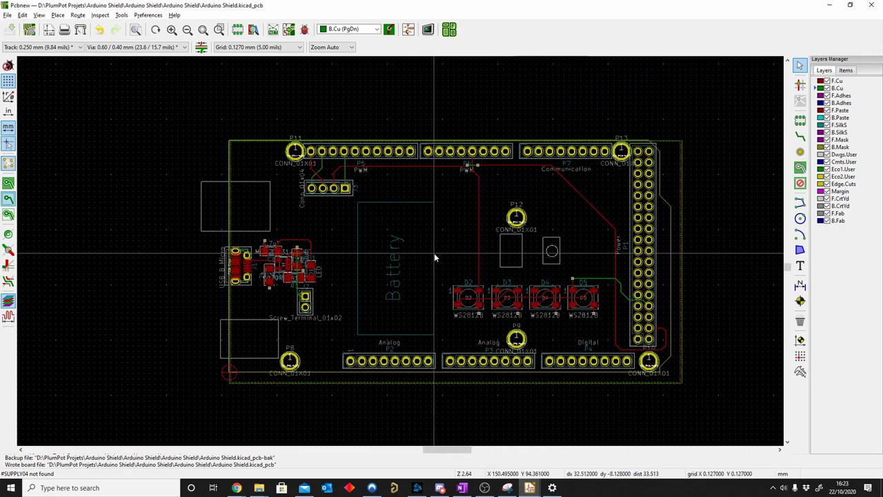
pyautogui.moveTo(287, 269); pyautogui.dragTo(225, 261, button='middle')
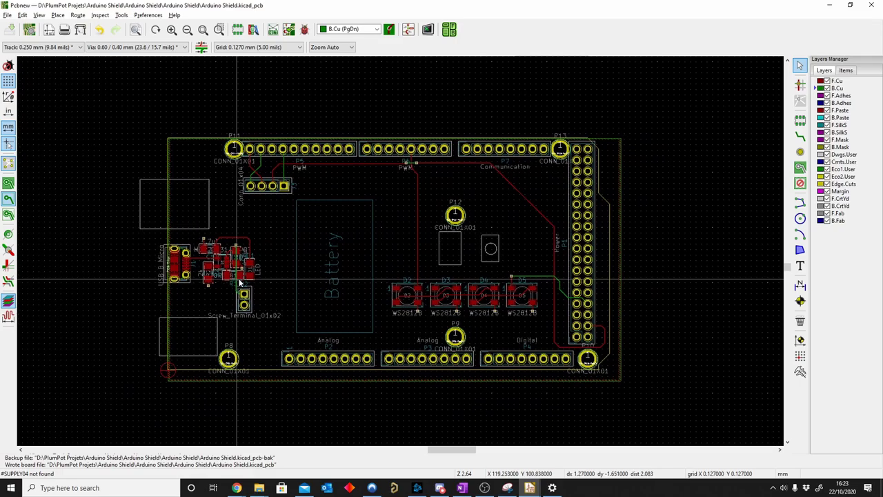
# Open the 3D viewer and rotate the finished shield to show the OLED, LEDs and header pins.
pyautogui.hotkey('alt', '3')
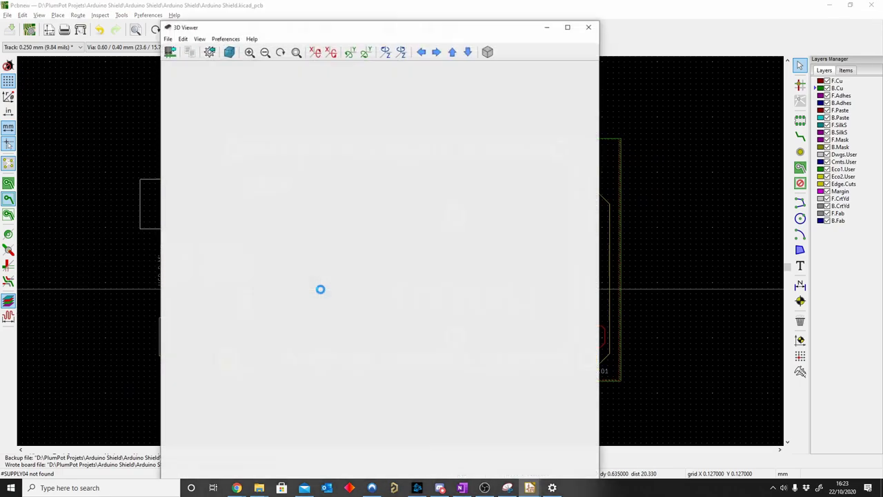
pyautogui.moveTo(317, 343)
pyautogui.mouseDown()
pyautogui.moveTo(331, 377)
pyautogui.moveTo(349, 353)
pyautogui.moveTo(411, 383)
pyautogui.moveTo(290, 344)
pyautogui.moveTo(336, 297)
pyautogui.moveTo(351, 261)
pyautogui.moveTo(329, 334)
pyautogui.moveTo(241, 231)
pyautogui.mouseUp()
pyautogui.moveTo(298, 210)
pyautogui.mouseDown()
pyautogui.moveTo(385, 234)
pyautogui.moveTo(503, 310)
pyautogui.moveTo(391, 198)
pyautogui.moveTo(379, 288)
pyautogui.moveTo(364, 226)
pyautogui.moveTo(450, 245)
pyautogui.moveTo(414, 282)
pyautogui.mouseUp()
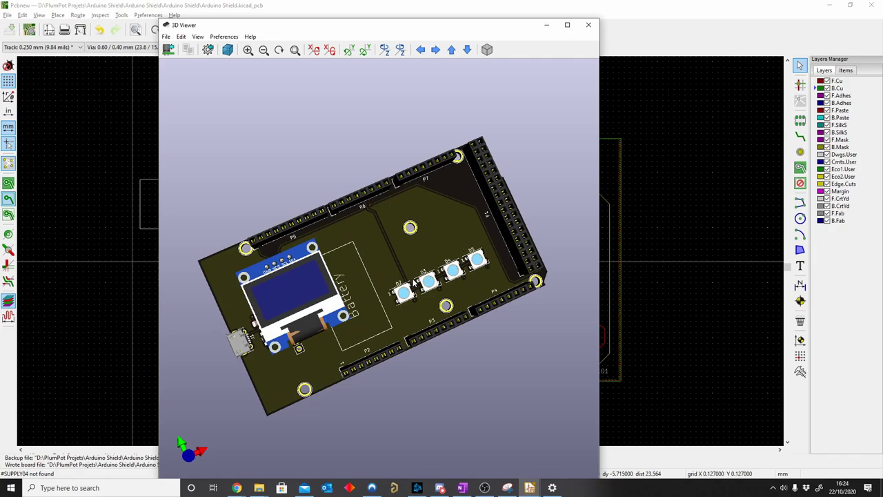
pyautogui.moveTo(345, 276)
pyautogui.mouseDown()
pyautogui.moveTo(384, 319)
pyautogui.moveTo(340, 355)
pyautogui.moveTo(529, 245)
pyautogui.moveTo(548, 158)
pyautogui.moveTo(309, 285)
pyautogui.moveTo(385, 375)
pyautogui.moveTo(515, 229)
pyautogui.moveTo(494, 189)
pyautogui.mouseUp()
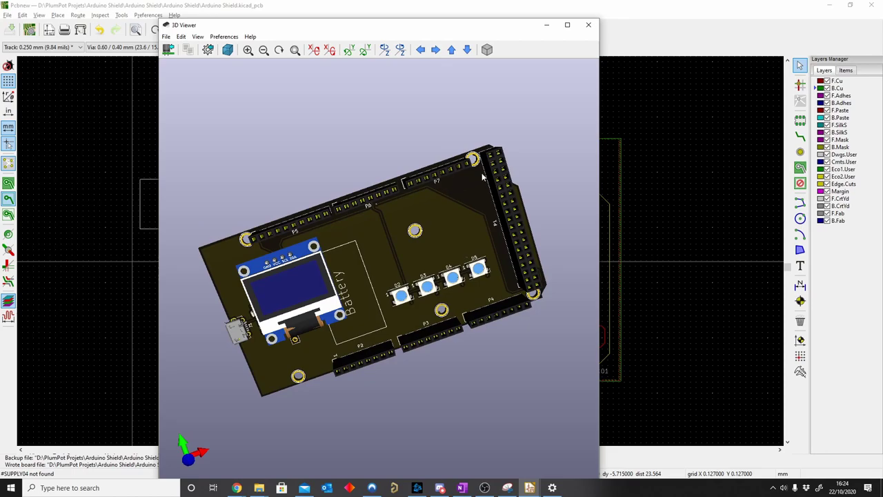
pyautogui.moveTo(483, 195)
pyautogui.mouseDown()
pyautogui.moveTo(517, 136)
pyautogui.moveTo(375, 344)
pyautogui.moveTo(398, 219)
pyautogui.moveTo(440, 214)
pyautogui.moveTo(523, 306)
pyautogui.moveTo(497, 146)
pyautogui.moveTo(306, 219)
pyautogui.moveTo(353, 302)
pyautogui.moveTo(361, 271)
pyautogui.moveTo(442, 219)
pyautogui.moveTo(414, 228)
pyautogui.moveTo(448, 214)
pyautogui.moveTo(377, 256)
pyautogui.moveTo(378, 230)
pyautogui.moveTo(373, 271)
pyautogui.mouseUp()
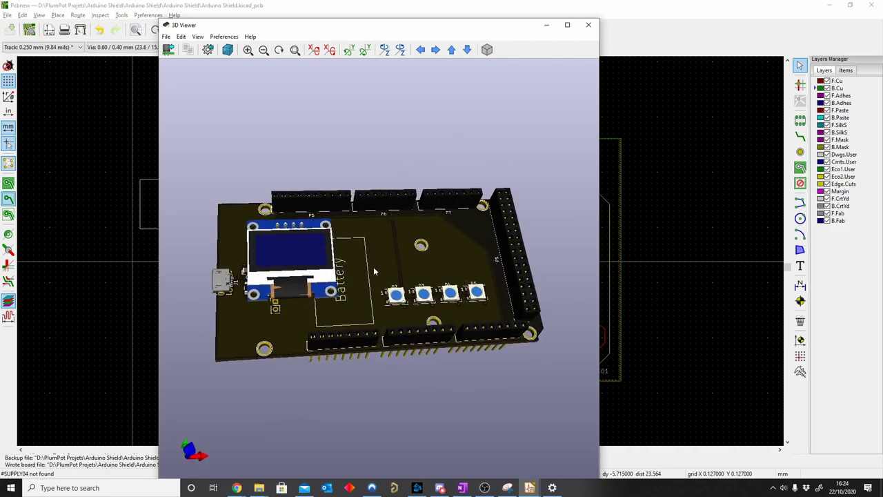